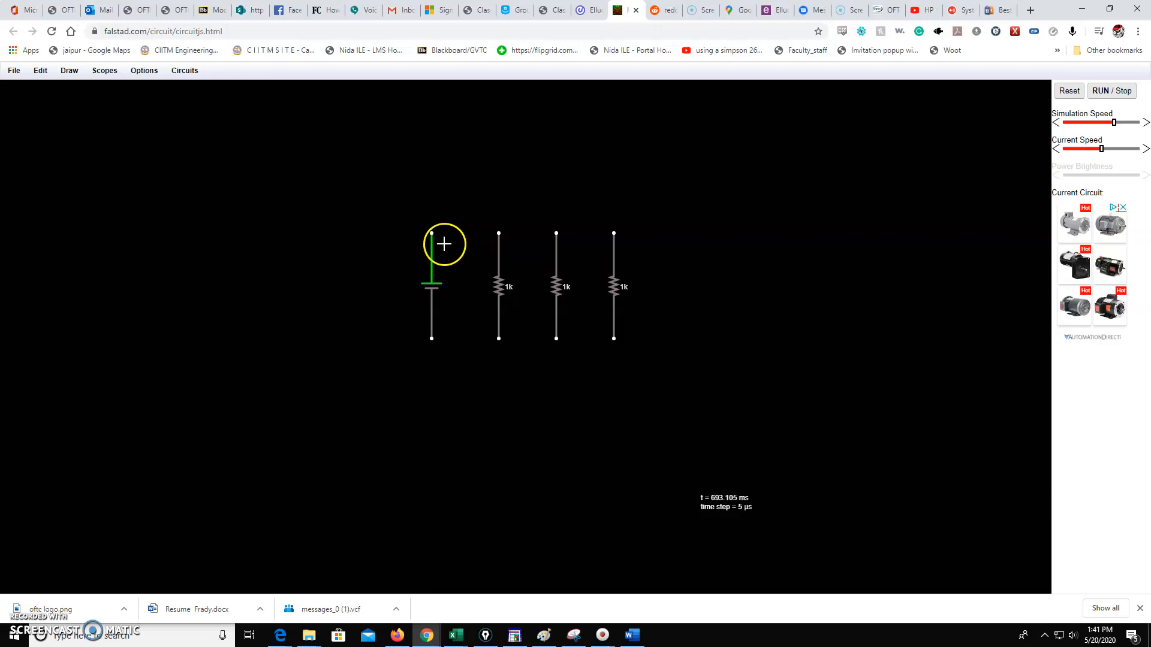
Wire the battery's upper terminal to the tops of the three 1k resistors, and join the resistors' lower ends together
click(71, 70)
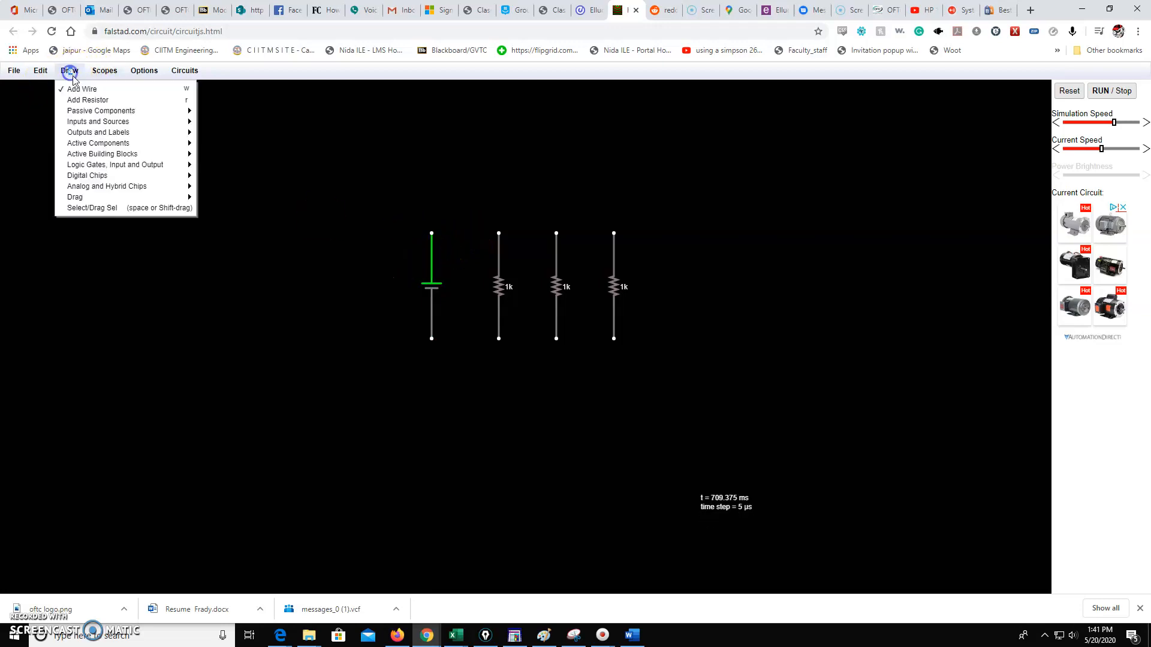
click(84, 89)
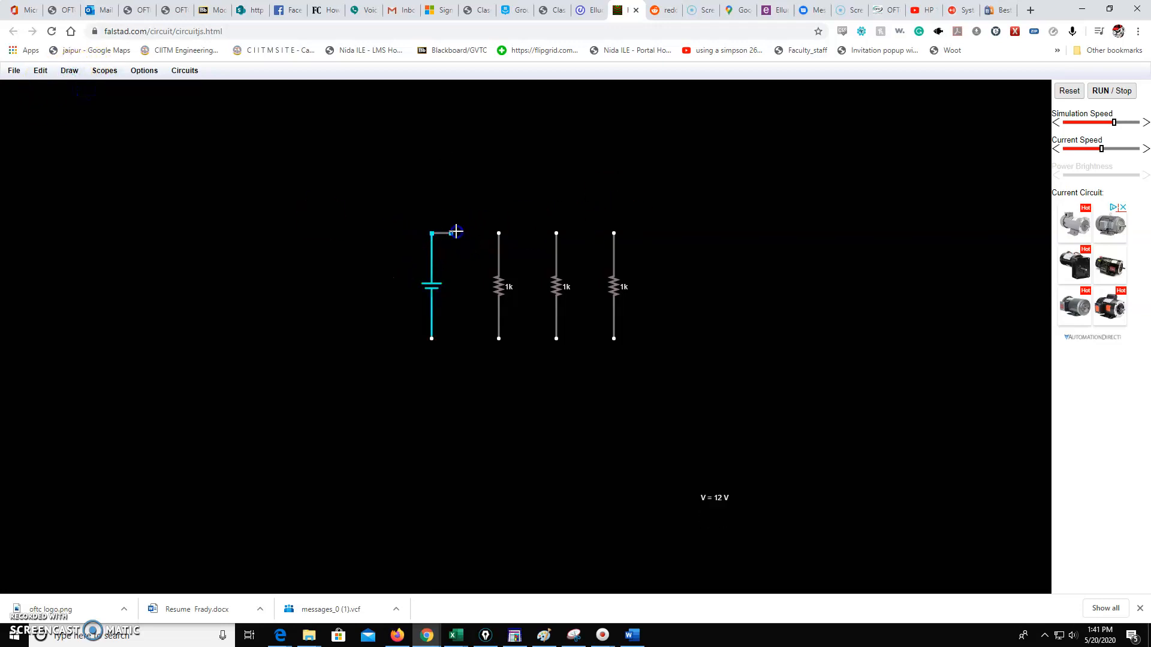
mouse_move(488, 229)
mouse_down()
mouse_move(619, 226)
mouse_move(547, 239)
mouse_move(486, 226)
mouse_move(614, 233)
mouse_up()
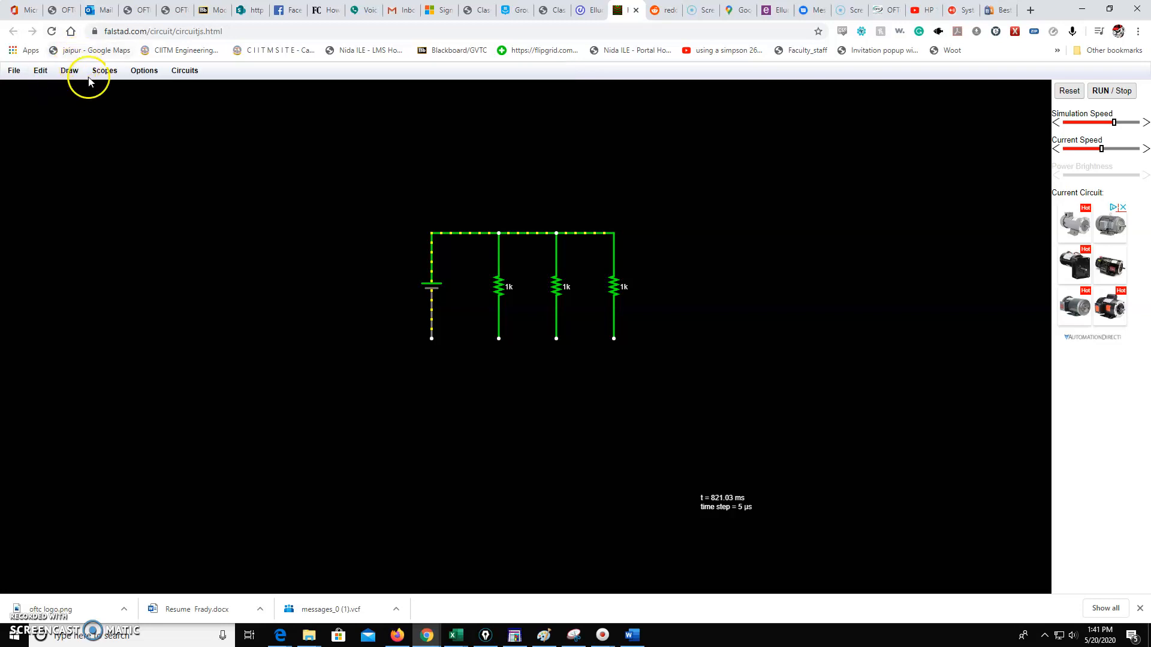
mouse_move(614, 339)
mouse_down()
mouse_move(470, 341)
mouse_move(498, 339)
mouse_up()
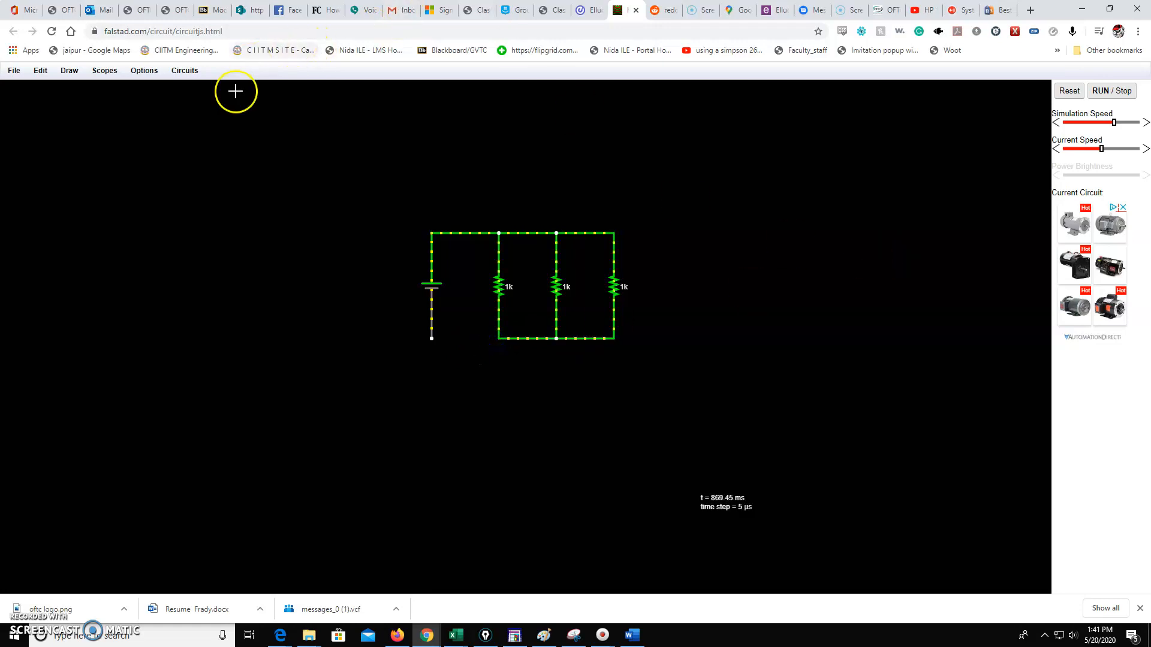
Add an ammeter between the resistors' joined lower ends and the battery's lower terminal
click(65, 74)
mouse_move(100, 133)
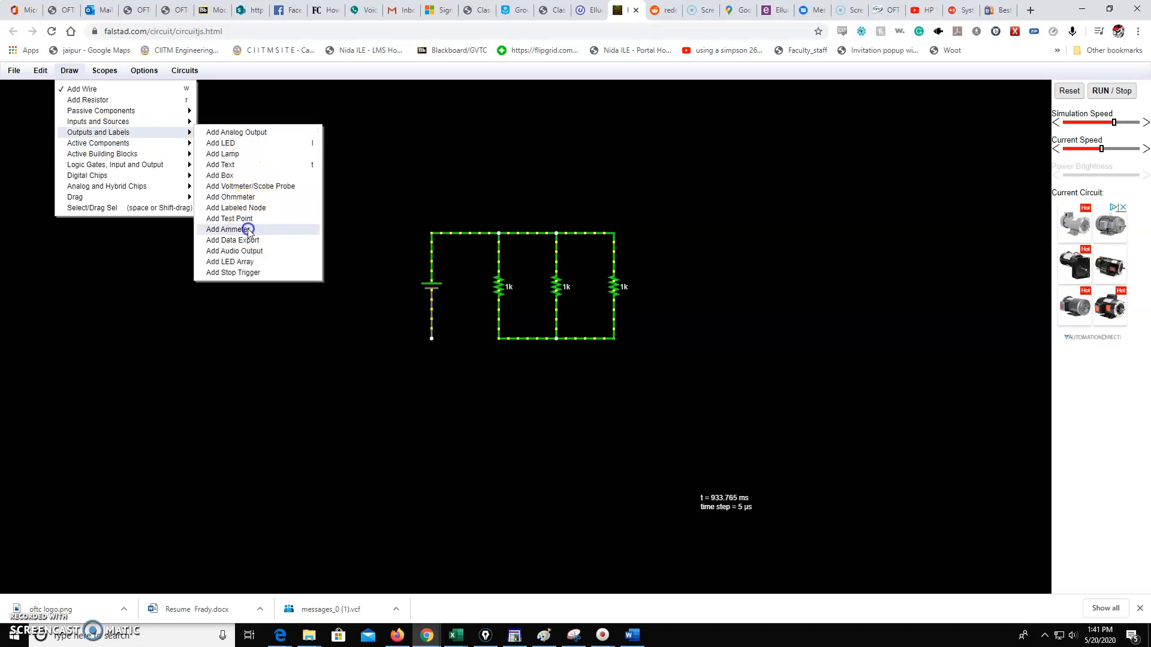
click(237, 229)
drag(500, 339, 432, 339)
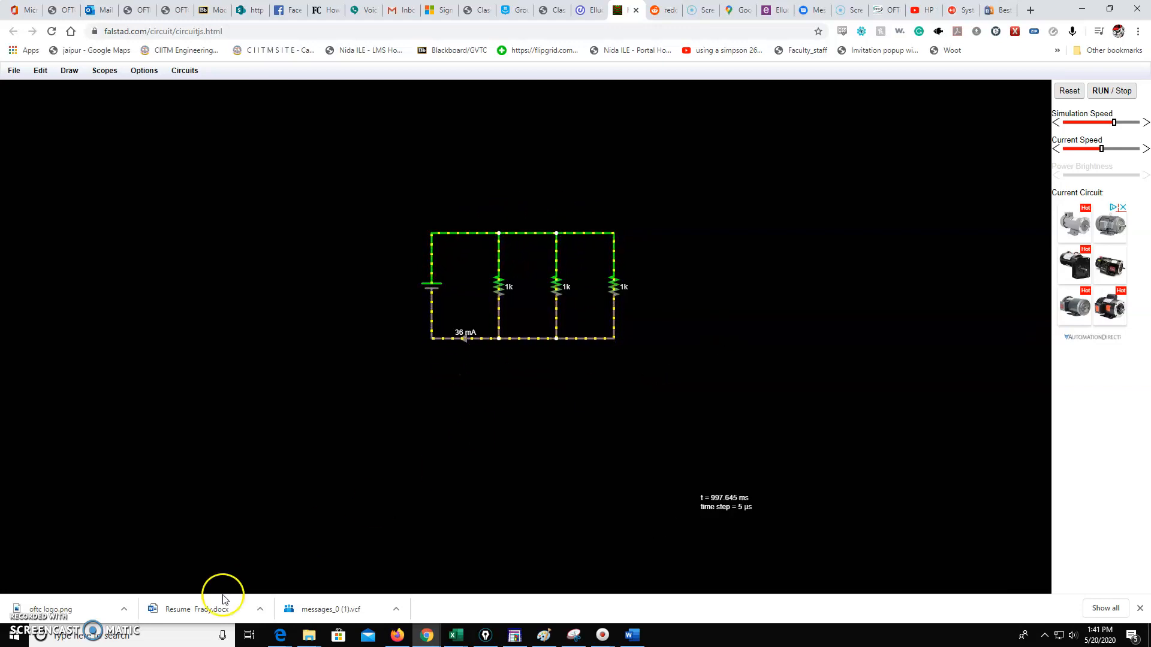
Open the Calculator app and place its window beside the circuit
click(13, 640)
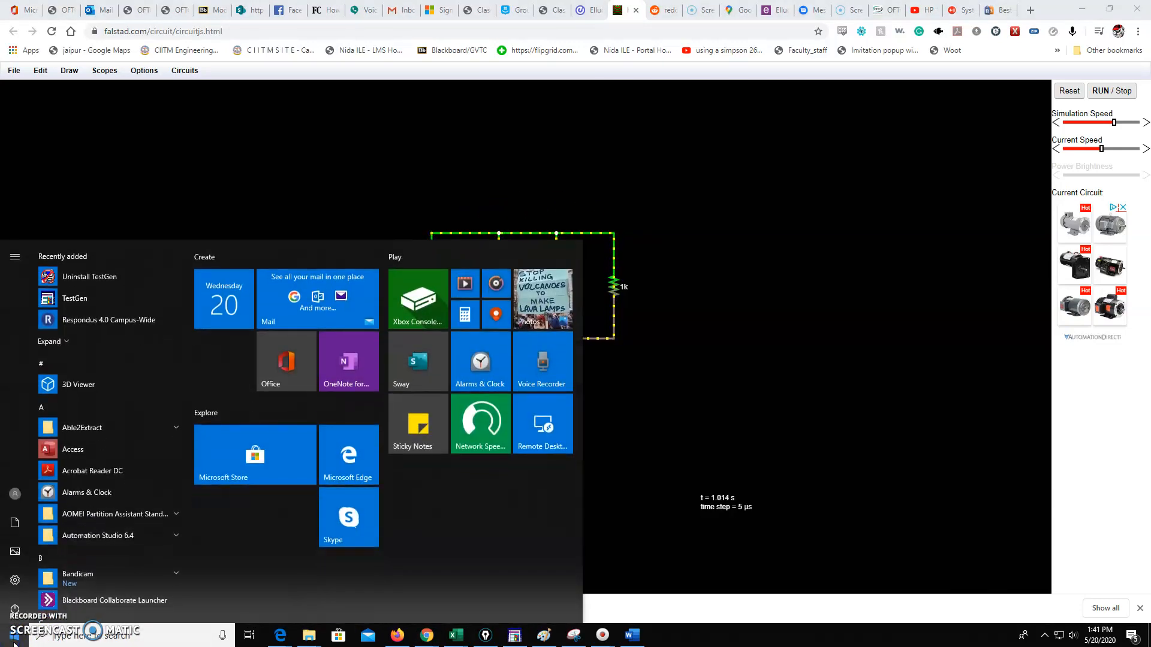
text(calc)
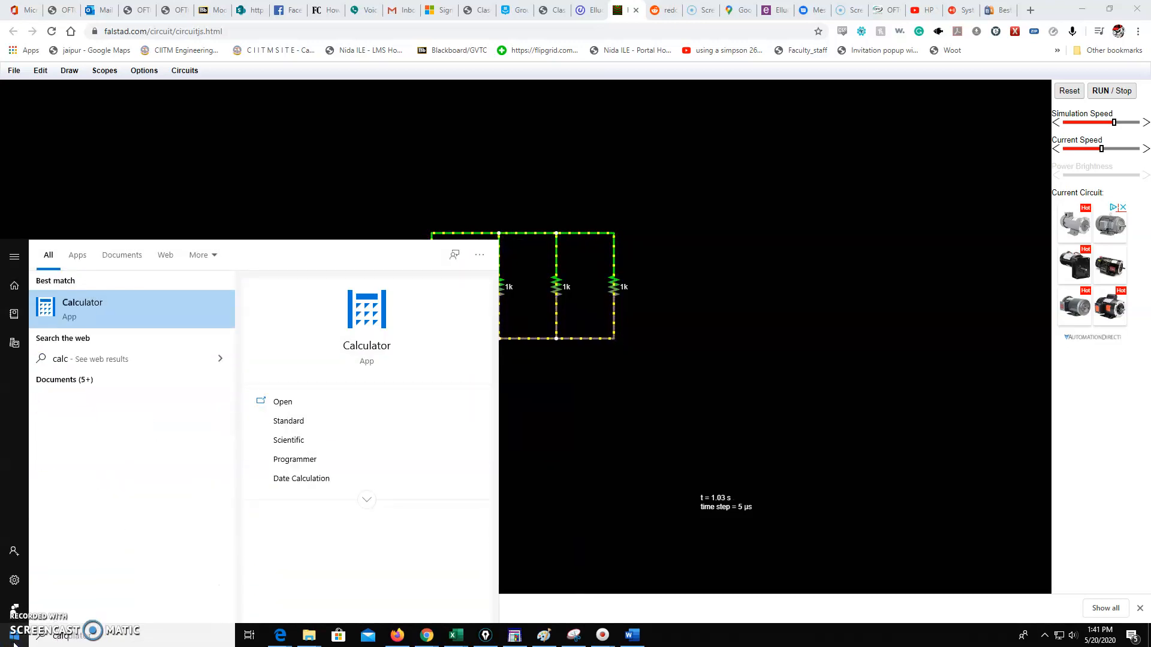
click(153, 313)
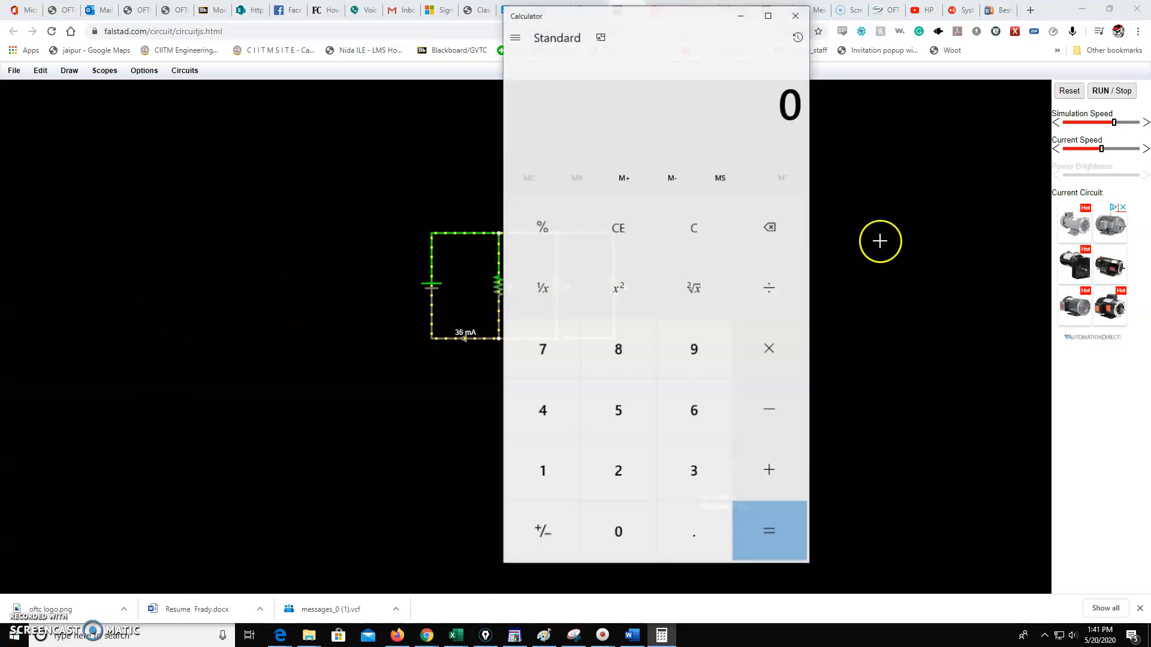
drag(661, 21, 821, 45)
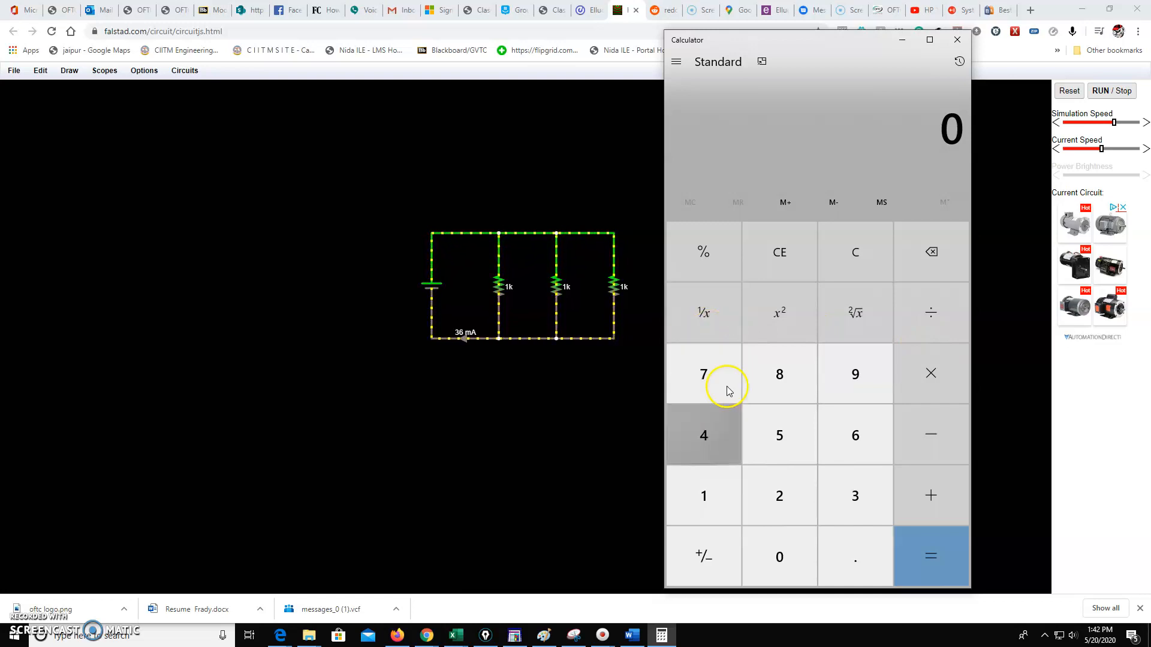
click(712, 501)
click(722, 333)
click(931, 495)
click(702, 315)
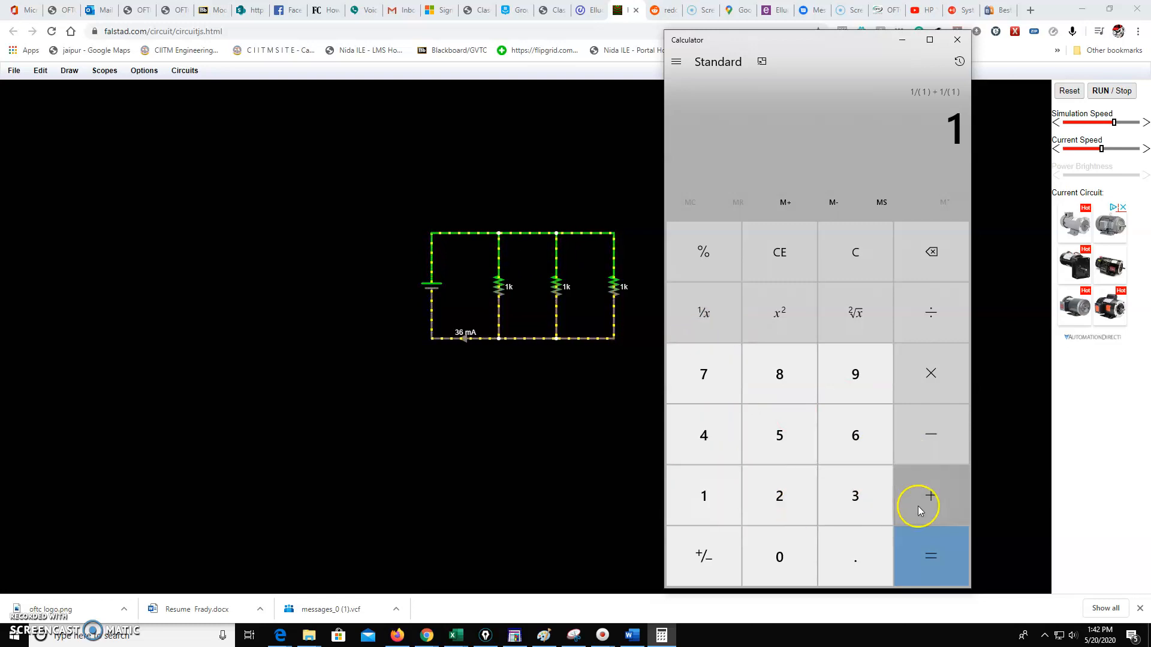
click(721, 328)
click(862, 268)
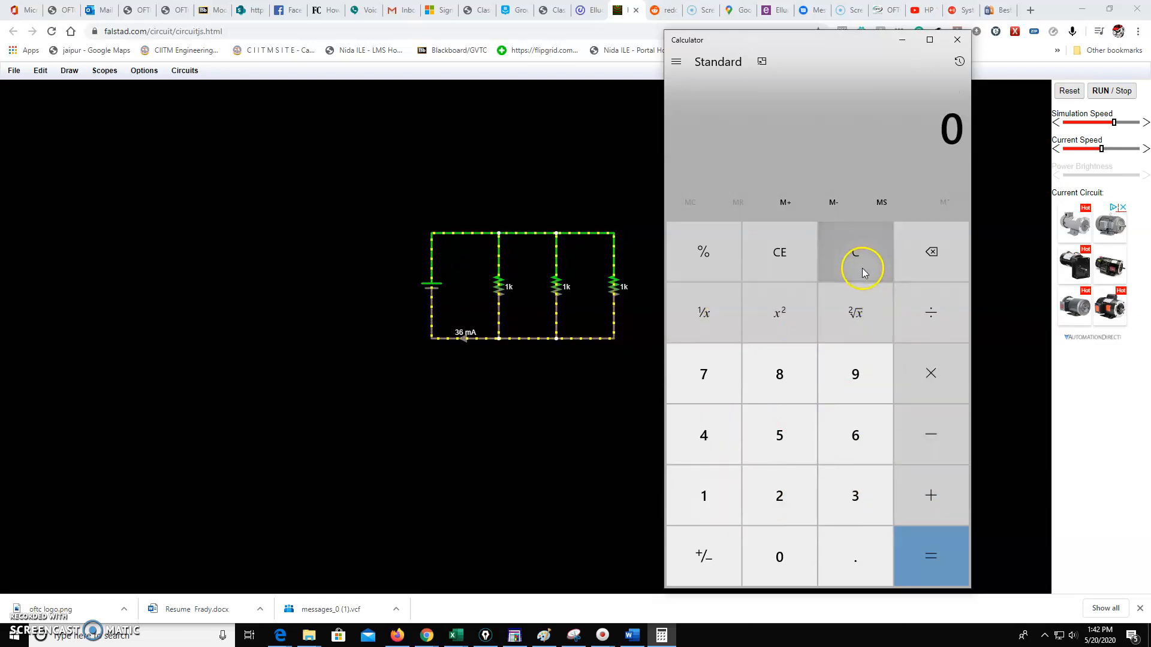
Calculate the total parallel resistance in kilohms by summing 1/1 three times and taking the reciprocal of the sum
click(708, 496)
click(719, 323)
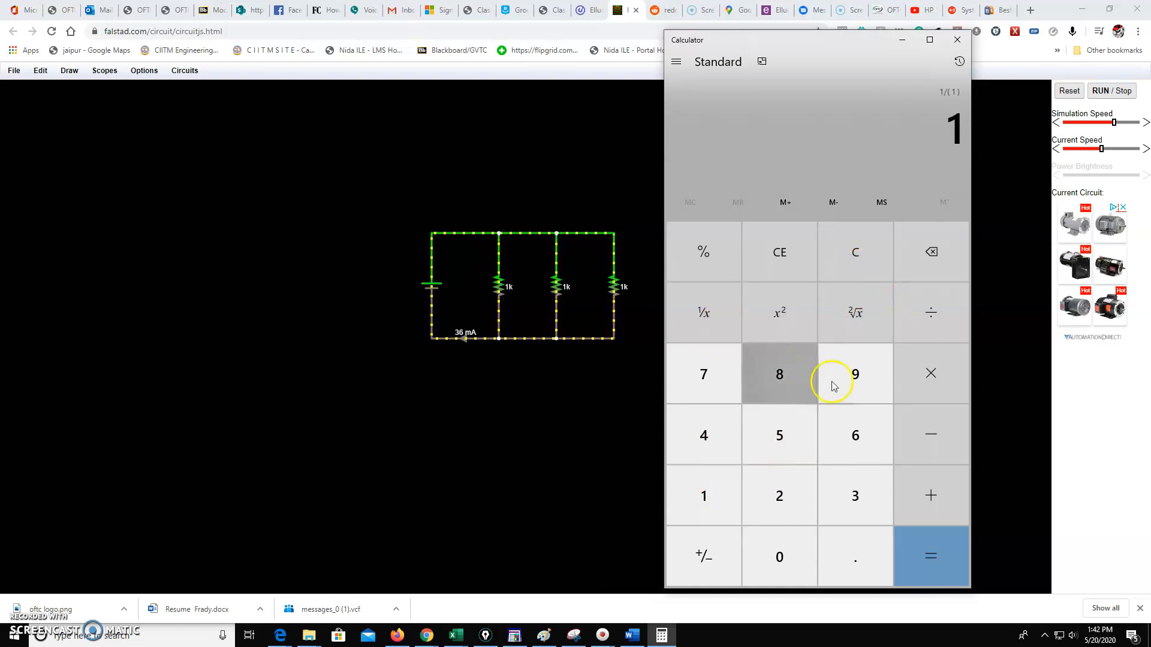
click(938, 486)
click(705, 309)
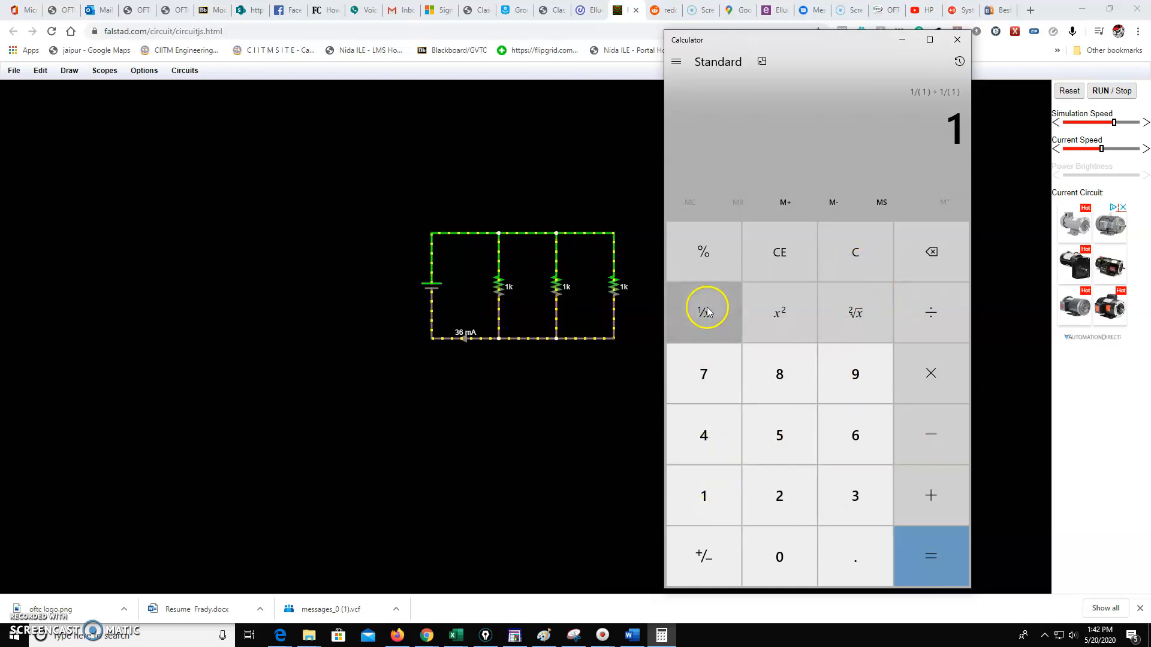
click(923, 482)
click(704, 496)
click(689, 335)
click(929, 549)
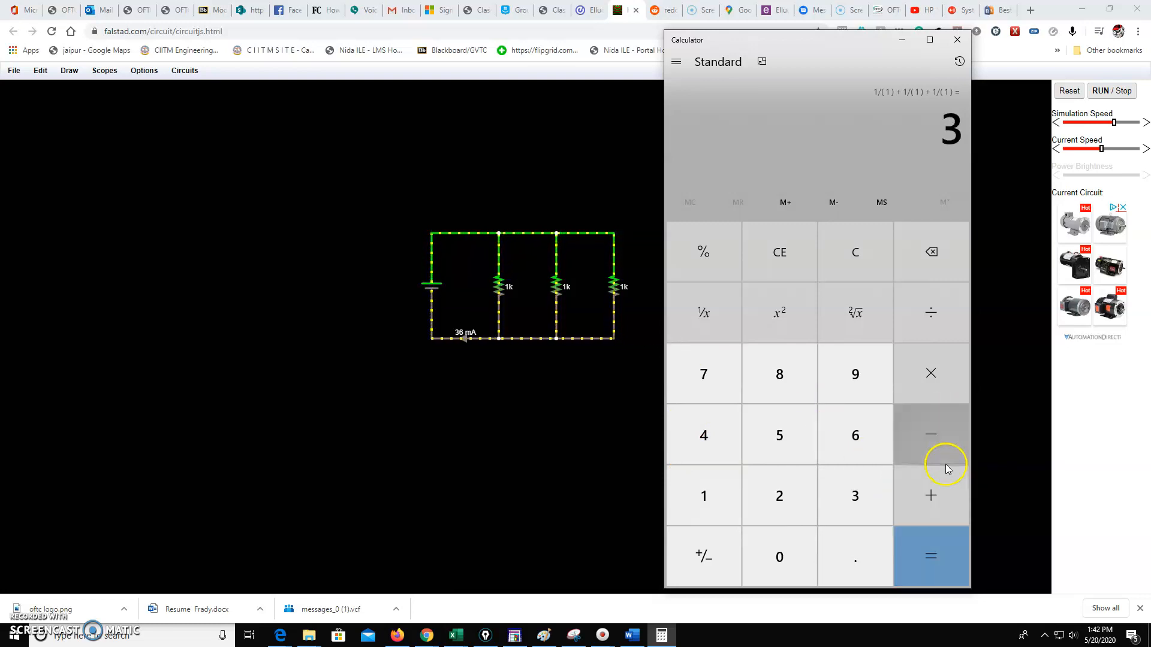
click(706, 318)
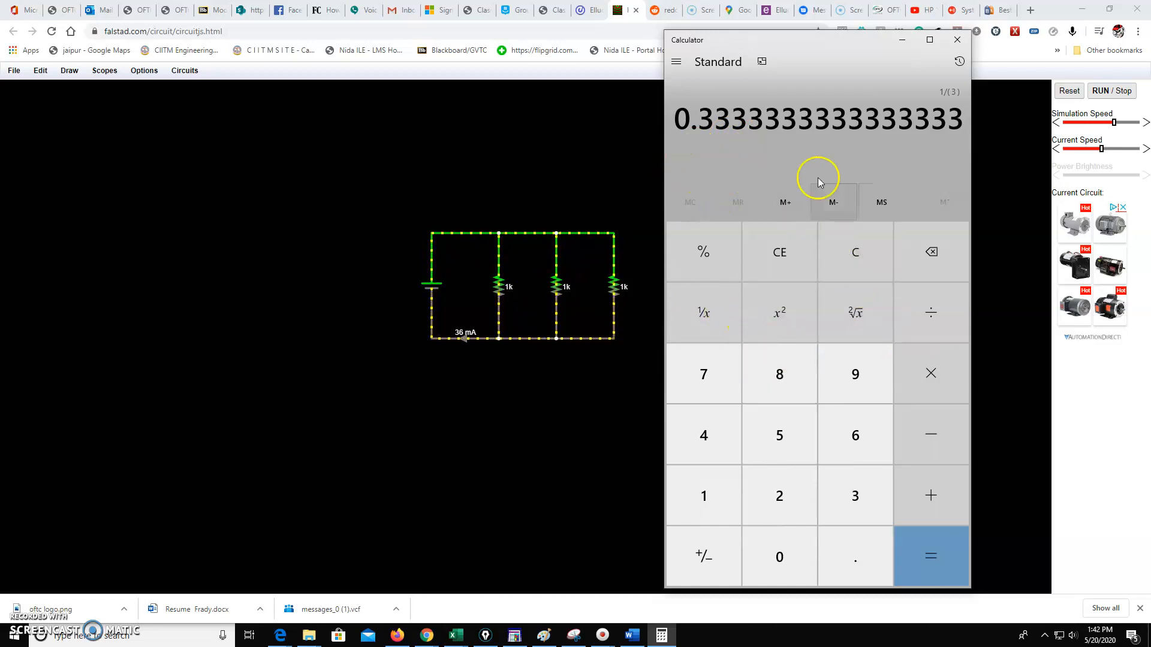
Calculate the total current by dividing 12 by 0.333, and close the calculator
click(848, 257)
click(714, 498)
click(792, 508)
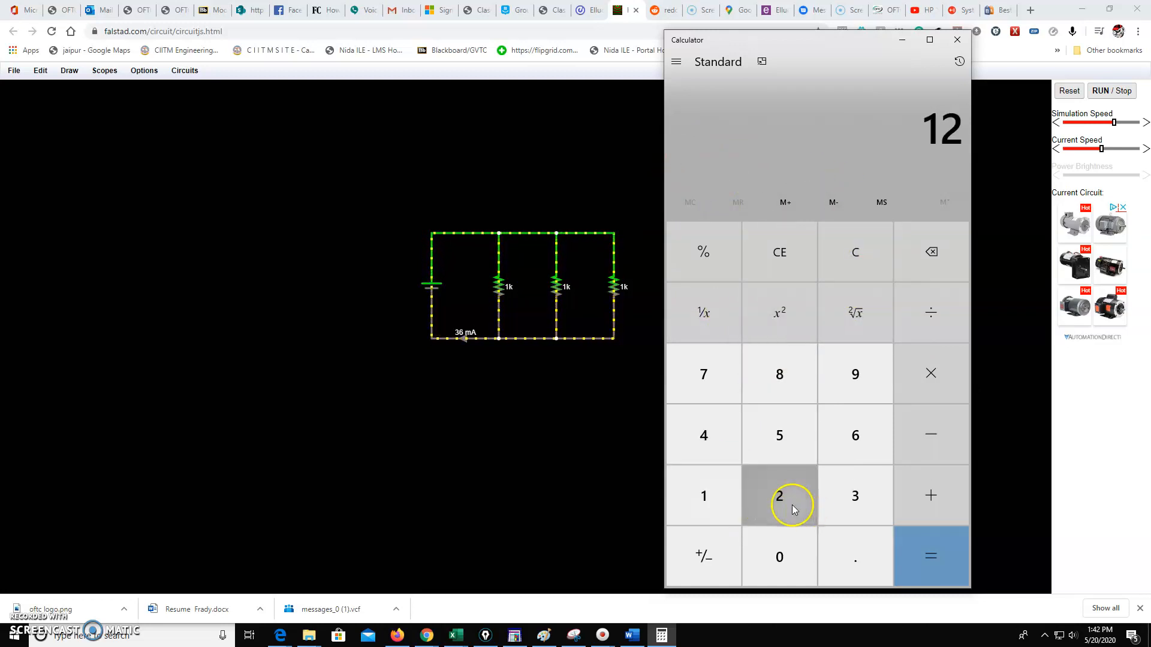
click(917, 314)
click(840, 547)
click(861, 508)
click(860, 508)
click(857, 509)
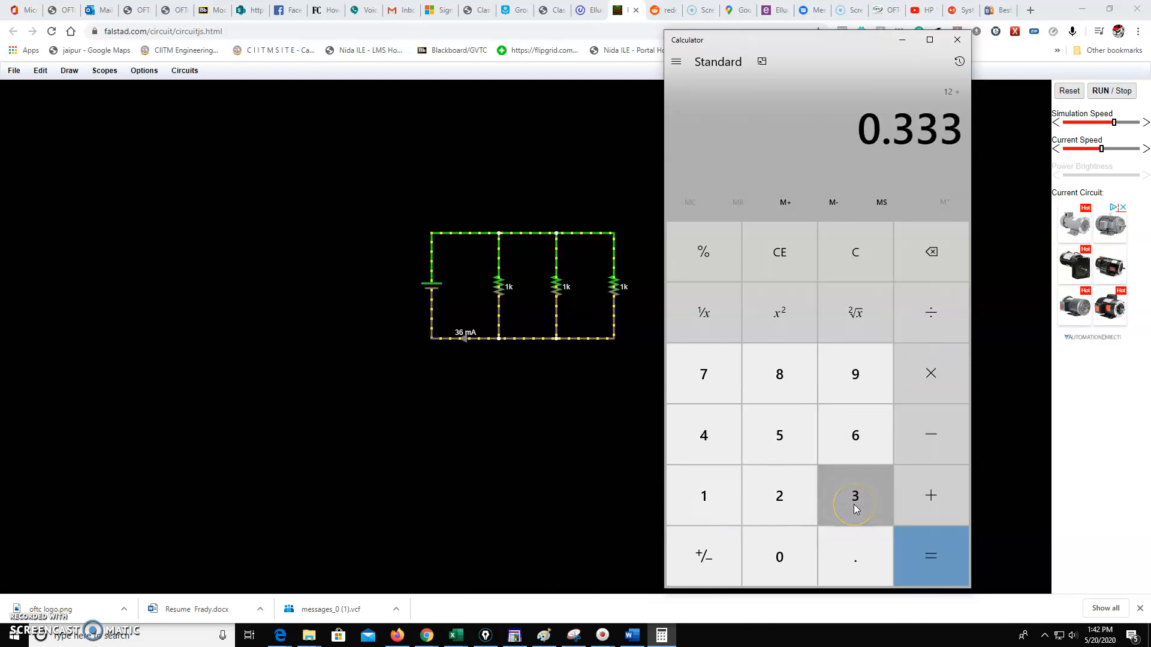
click(927, 558)
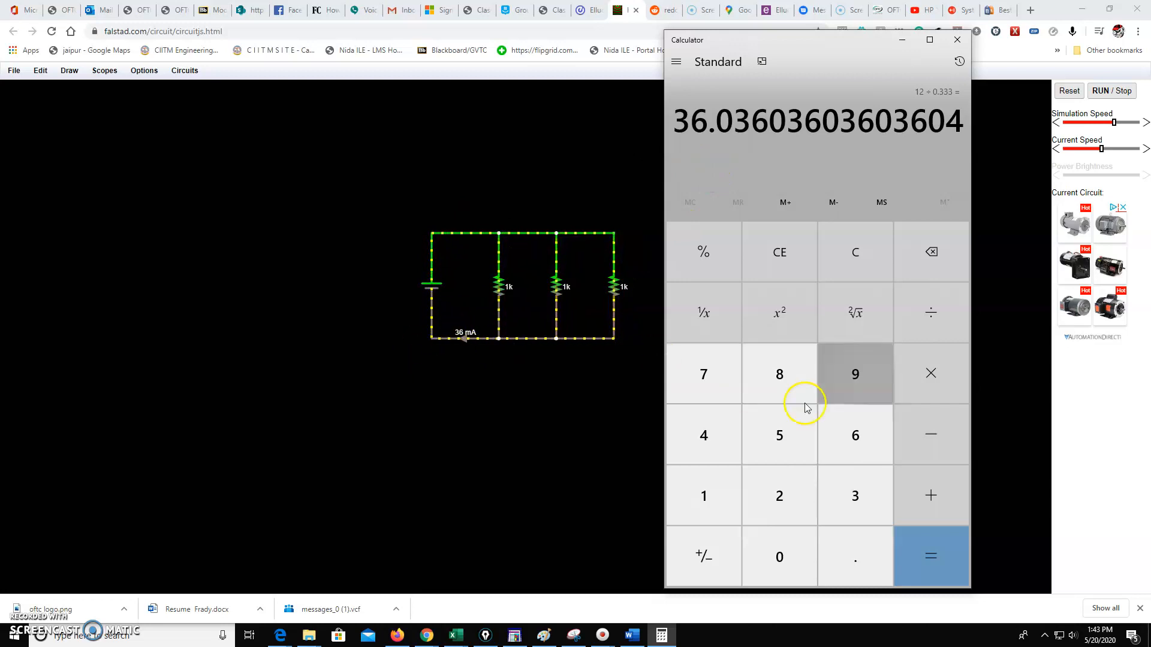
click(954, 46)
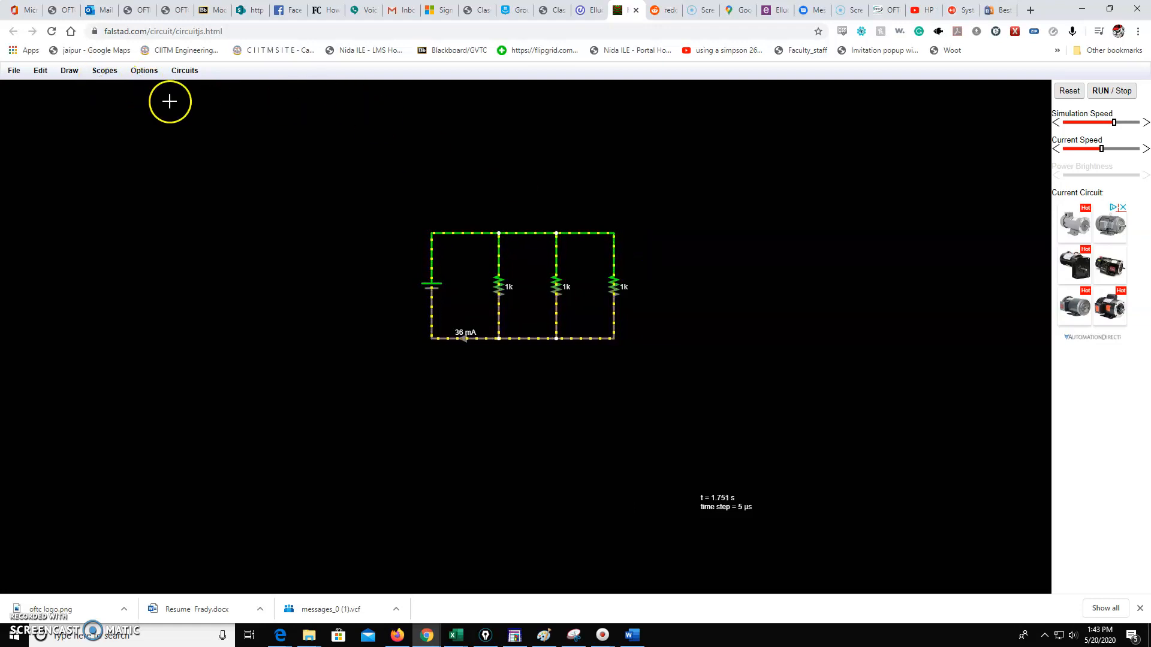
Draw a fourth vertical 1k resistor beyond the third one, aligned with the existing resistors
click(59, 72)
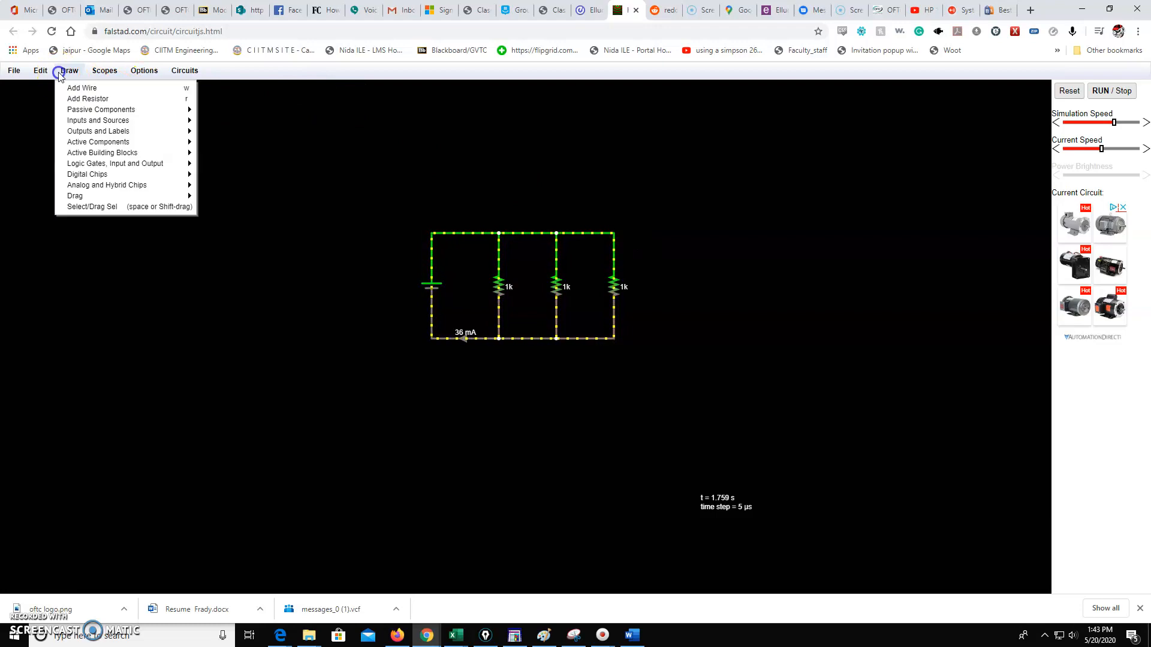
click(103, 99)
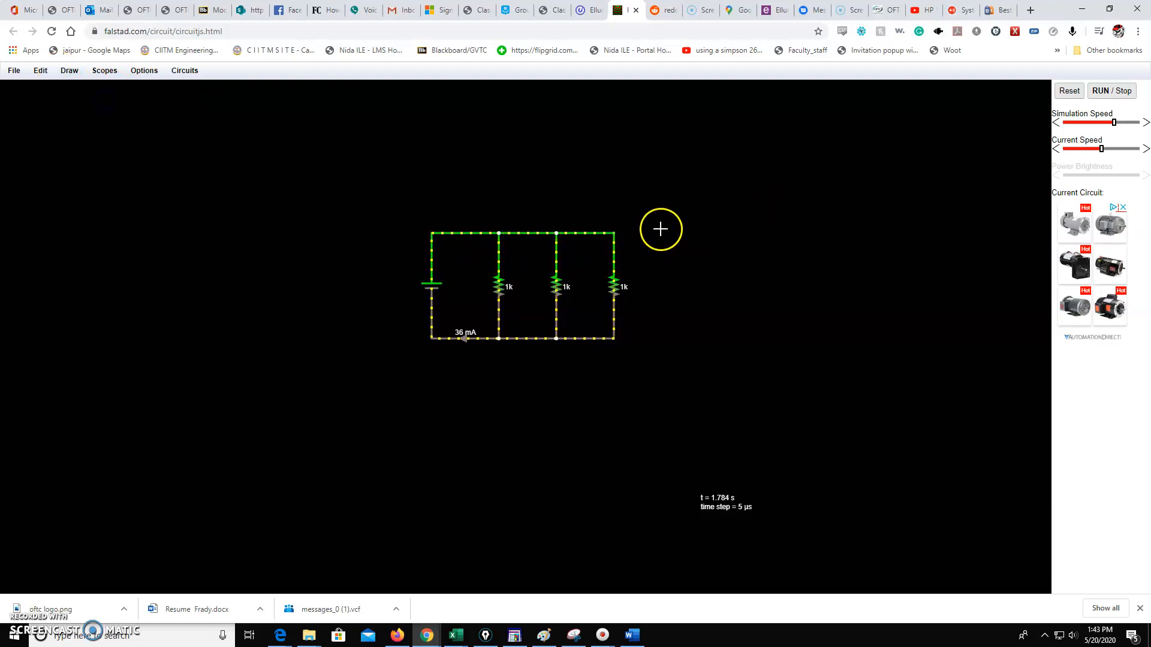
drag(667, 264, 662, 328)
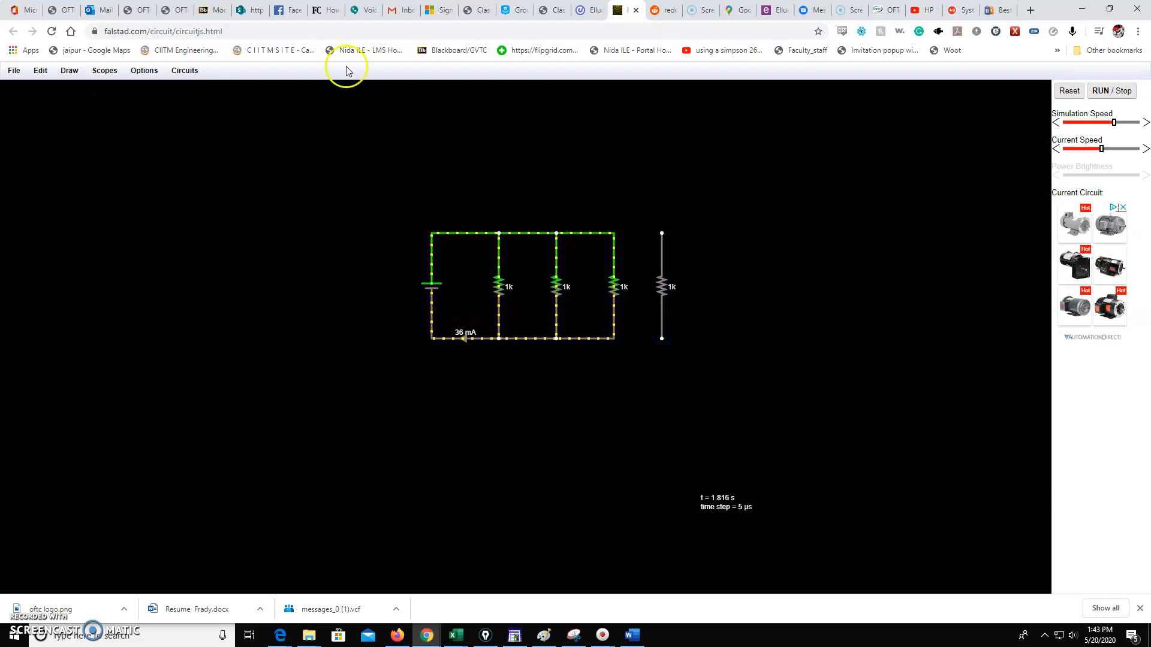
Wire both ends of the fourth resistor to the matching ends of the third resistor to put it in parallel
click(62, 71)
click(73, 88)
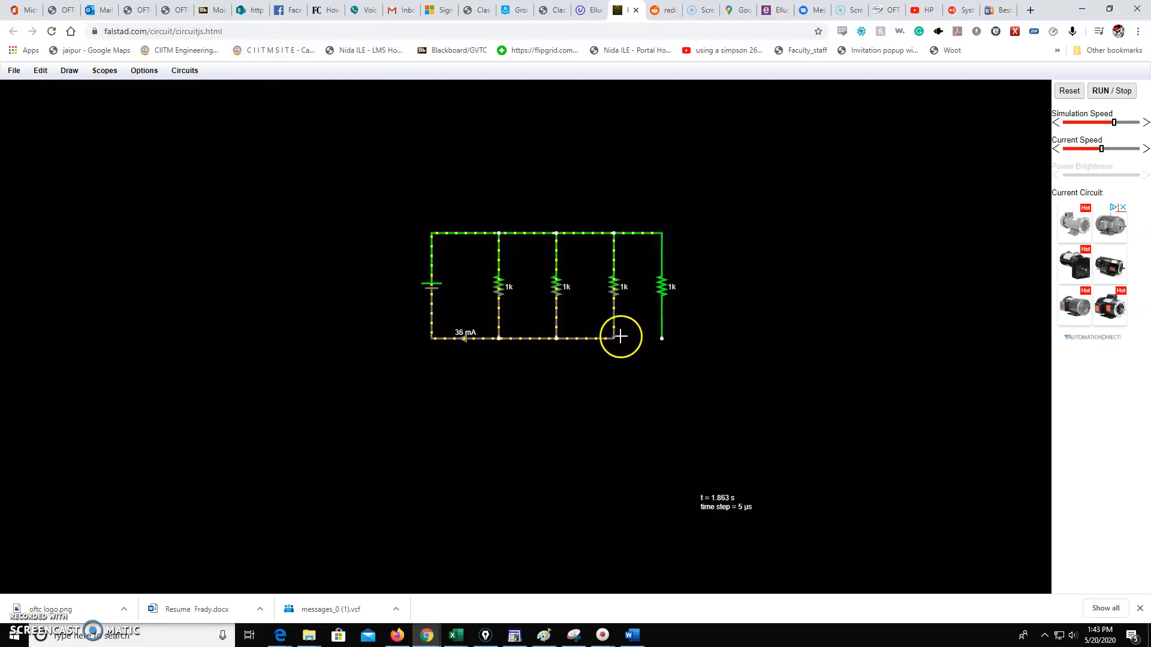
click(495, 291)
click(653, 326)
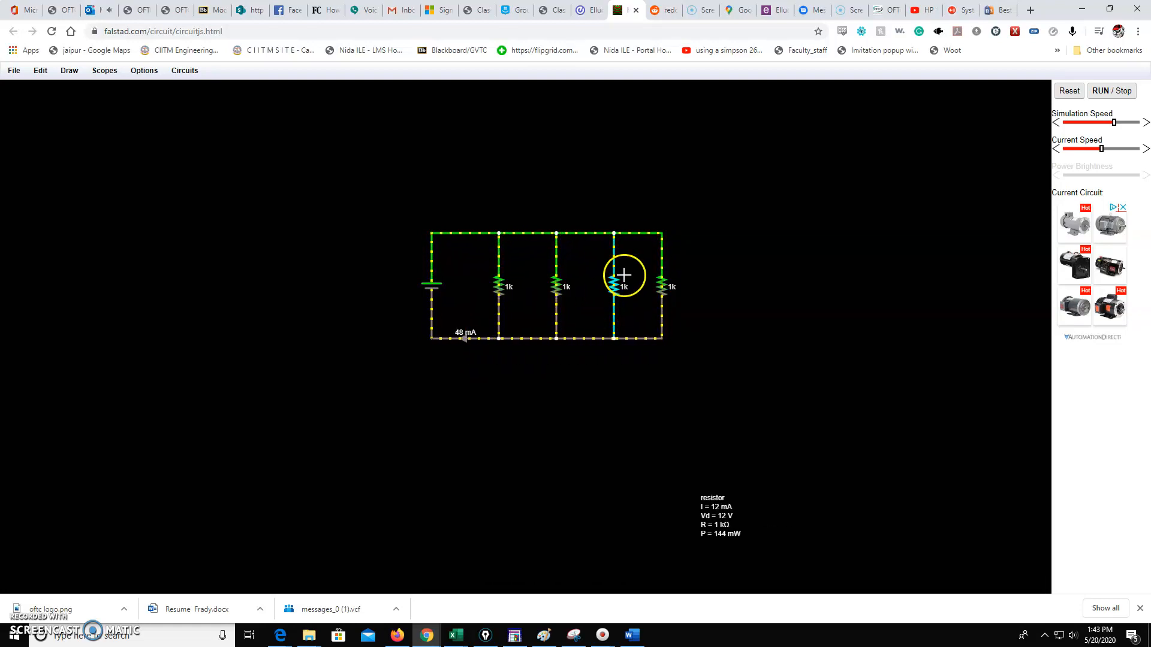
mouse_move(621, 309)
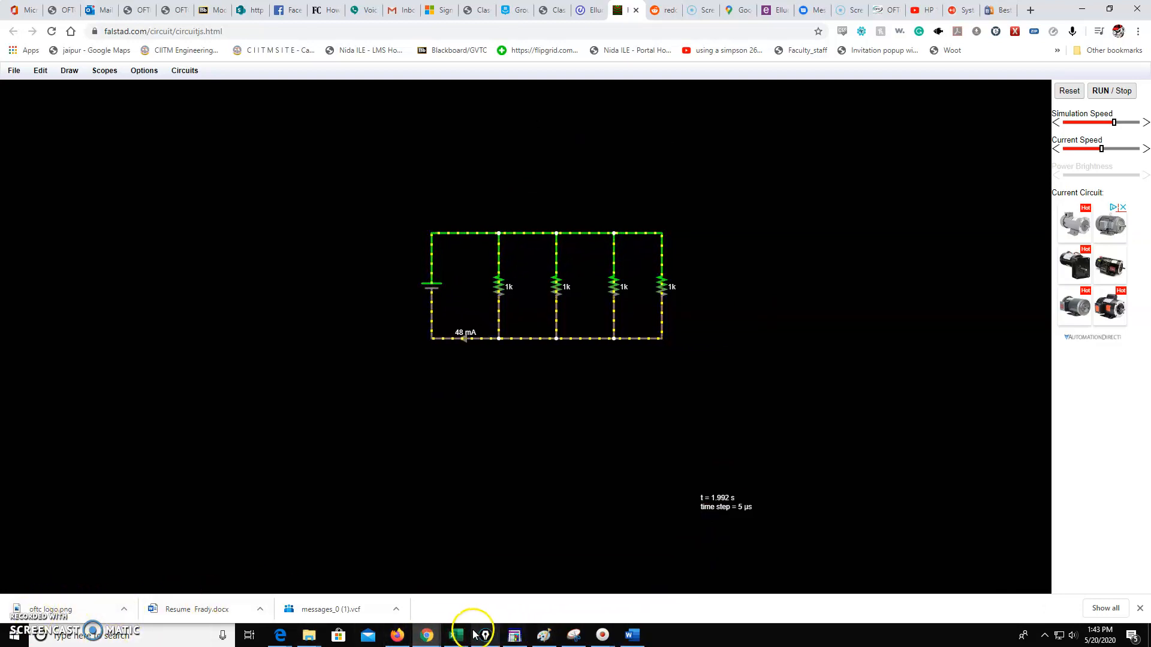
Pin the Calculator app to the taskbar and open it
click(15, 639)
text(calc)
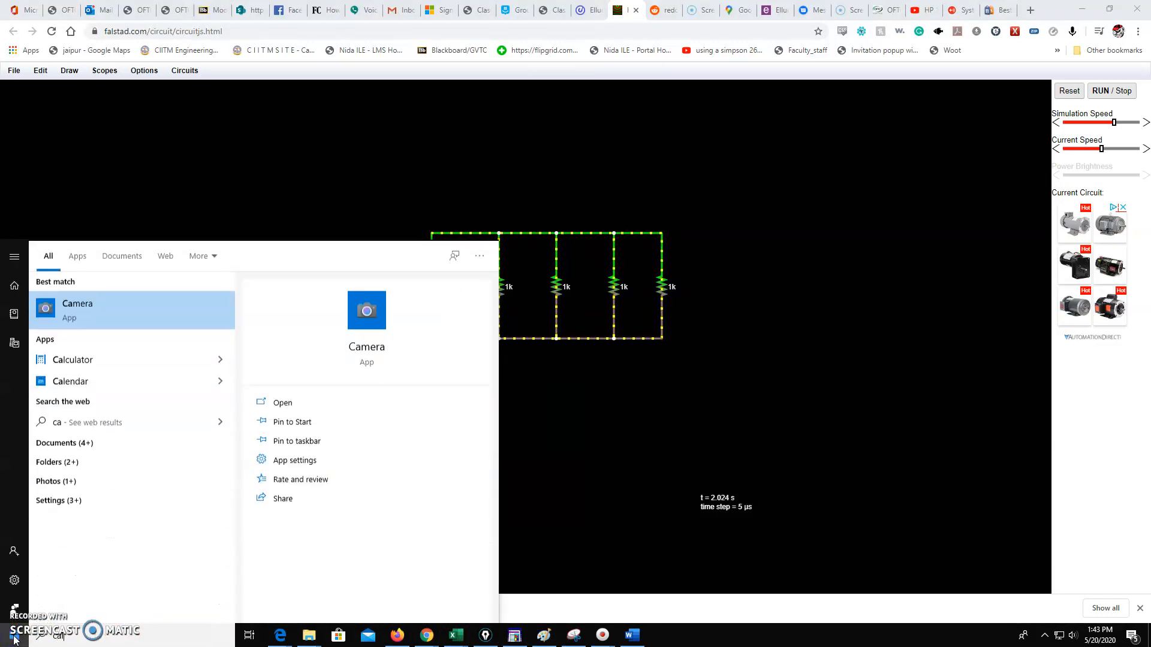
right_click(179, 299)
click(200, 328)
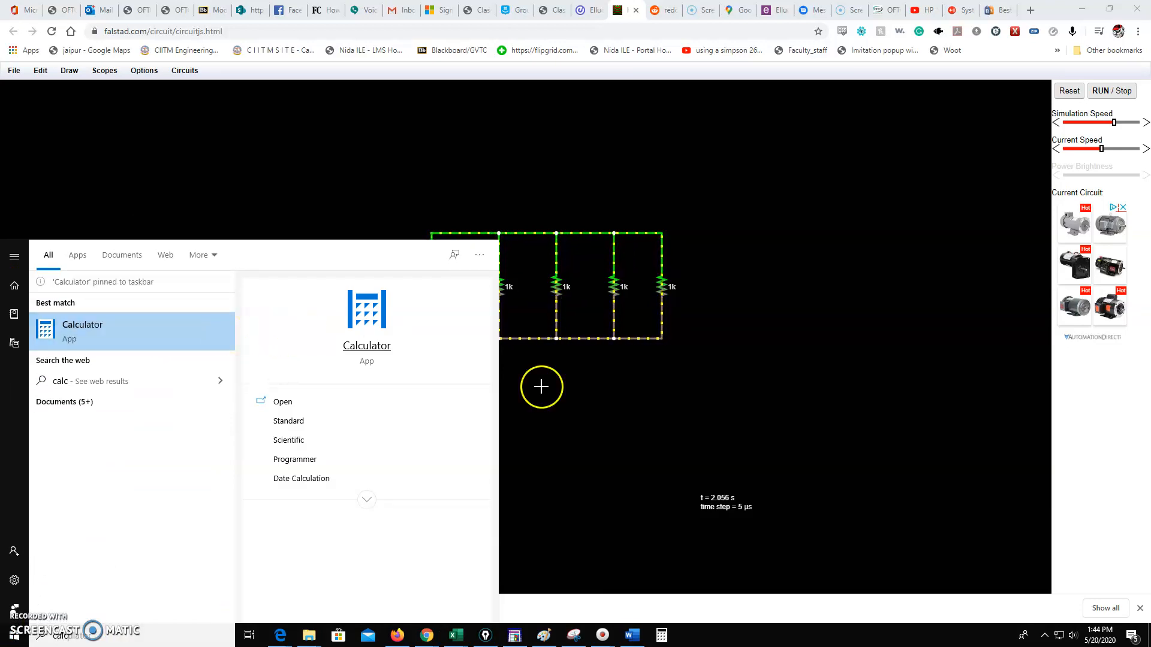
click(660, 638)
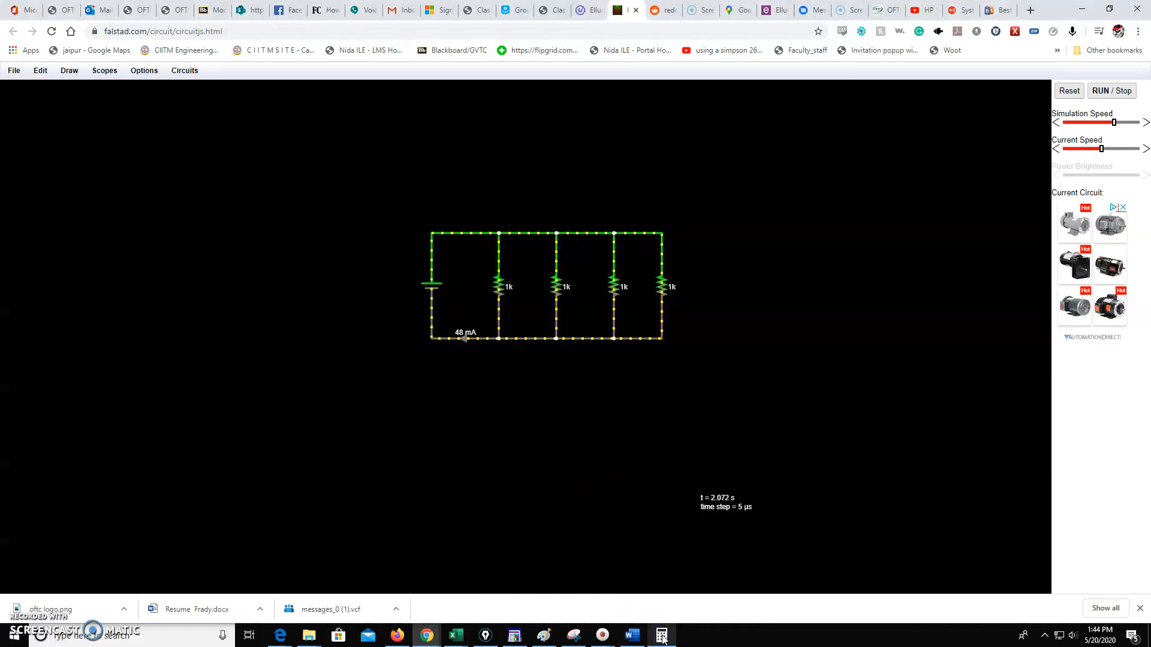
click(662, 637)
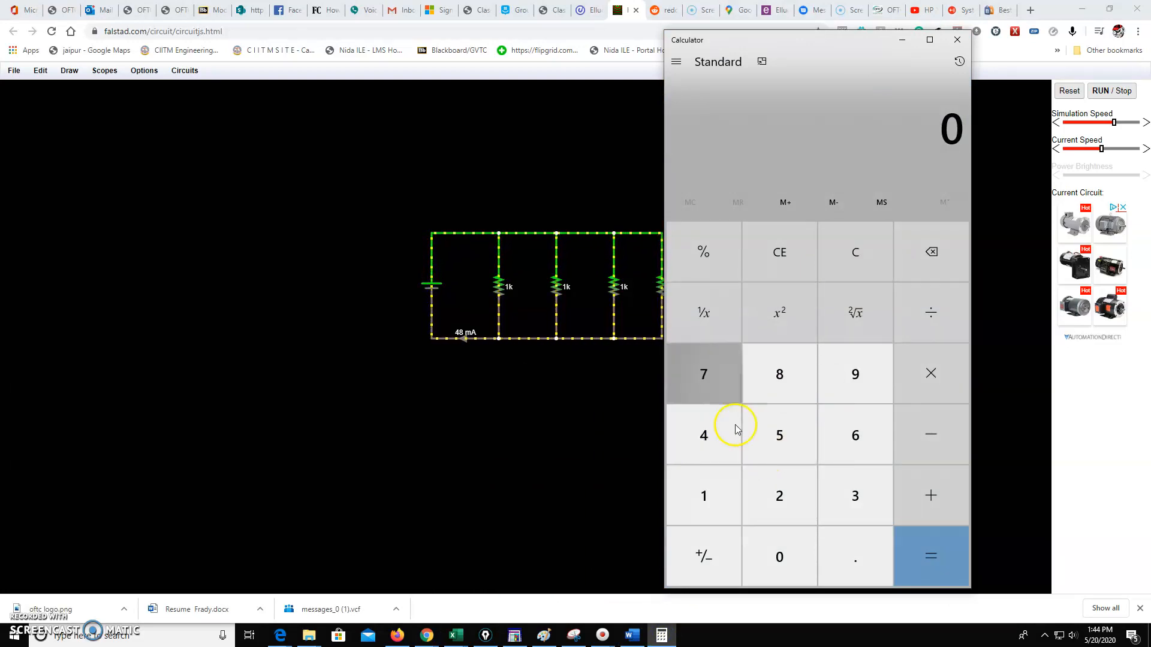
Calculate the reciprocal of 4 for the total resistance, and divide 12 by 0.25 for the total current
click(716, 448)
click(695, 319)
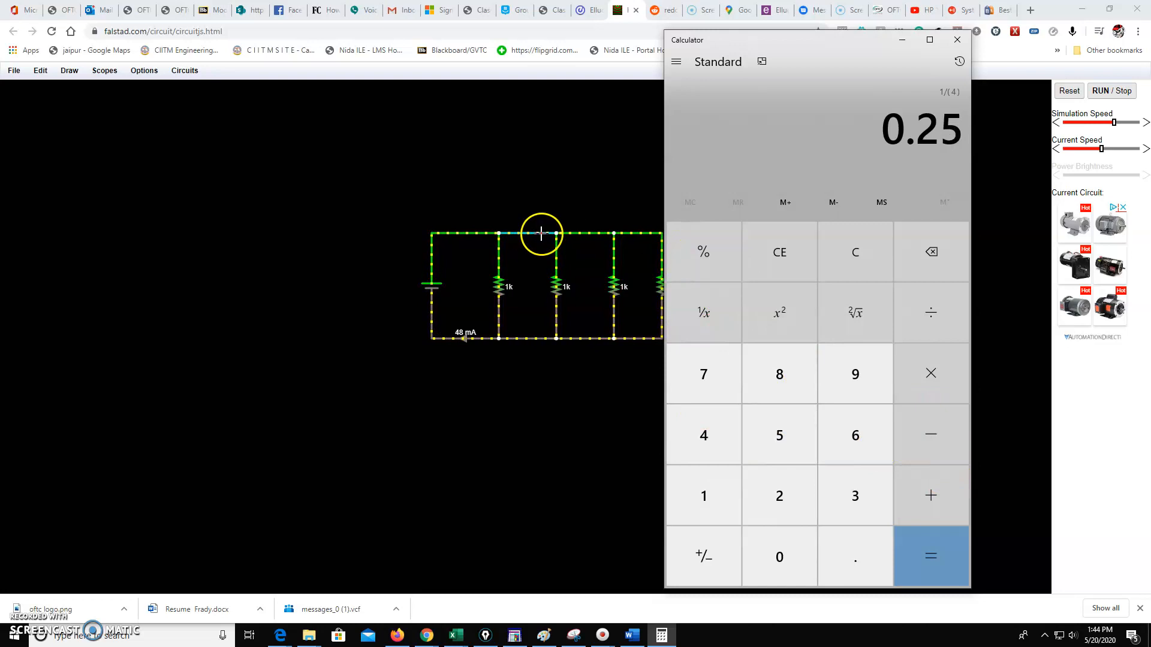
click(856, 262)
click(729, 487)
click(776, 493)
click(932, 337)
click(851, 553)
click(784, 502)
click(784, 444)
click(941, 566)
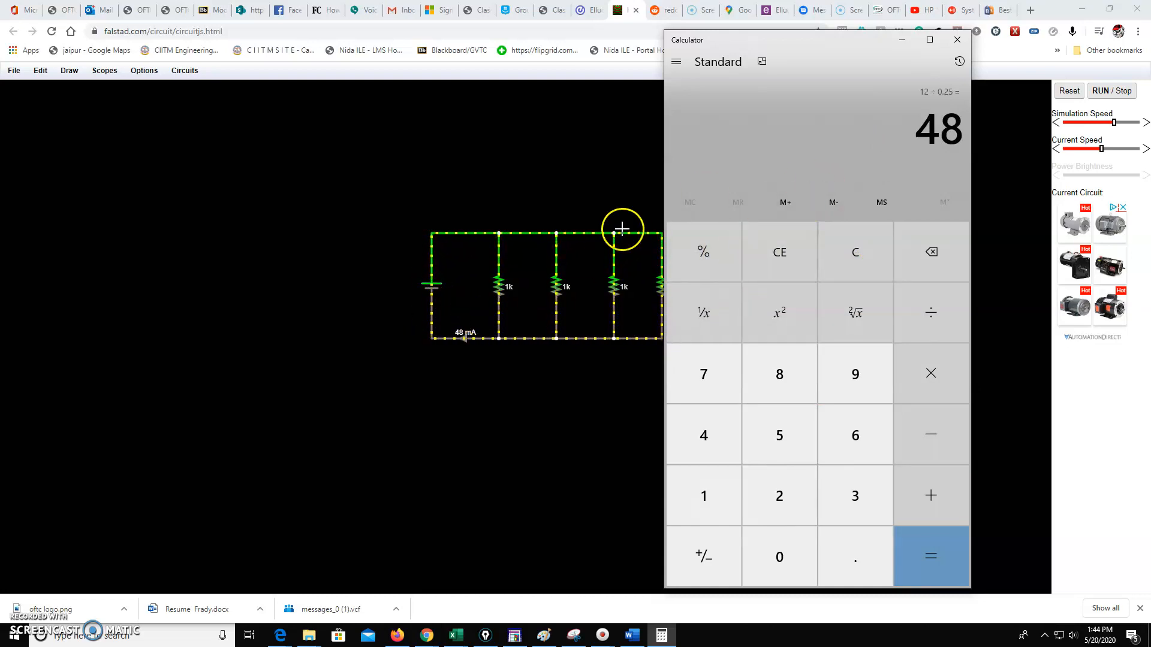
Clear the calculator and move its window away from the fourth resistor
click(872, 251)
drag(788, 43, 805, 43)
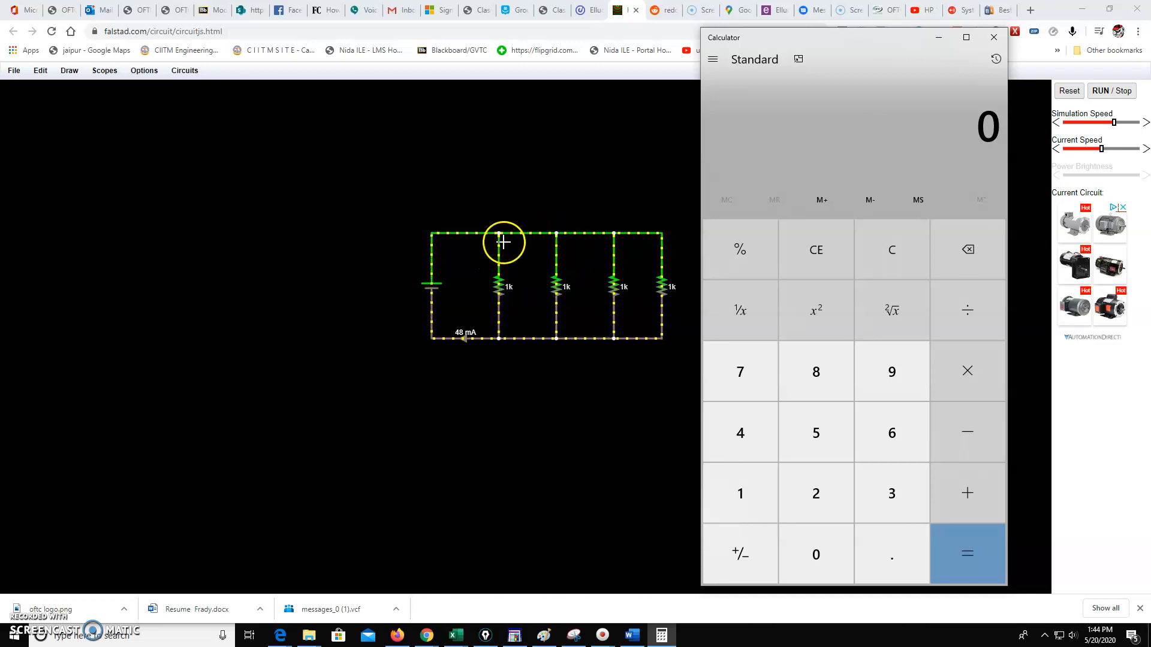
key(Escape)
click(497, 234)
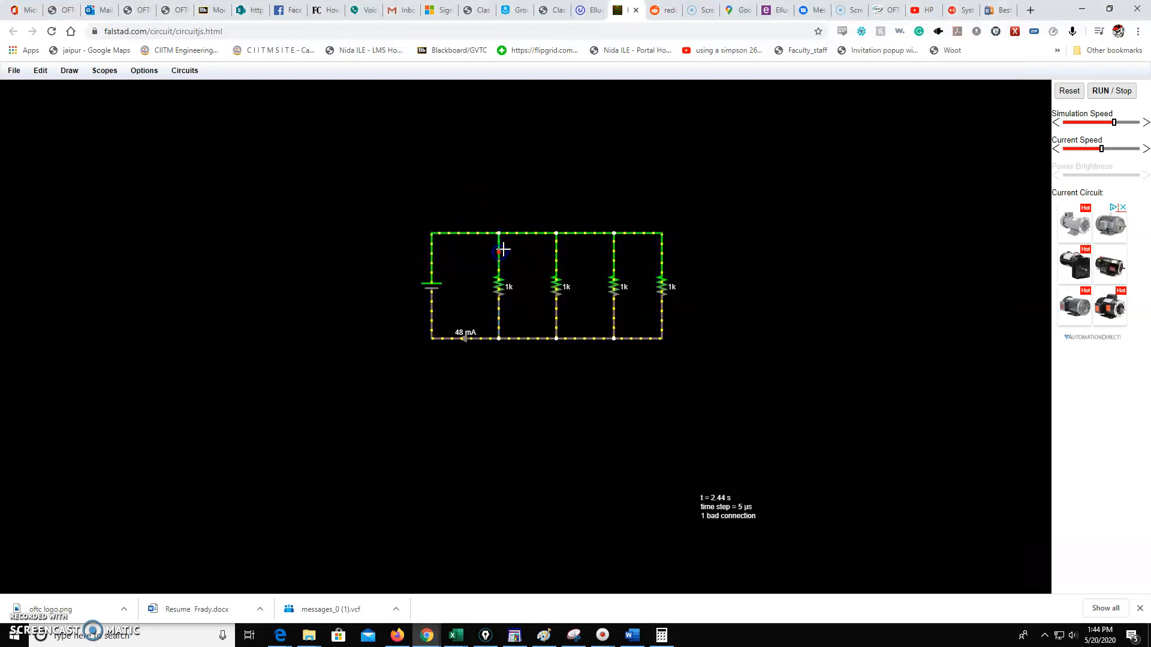
click(41, 71)
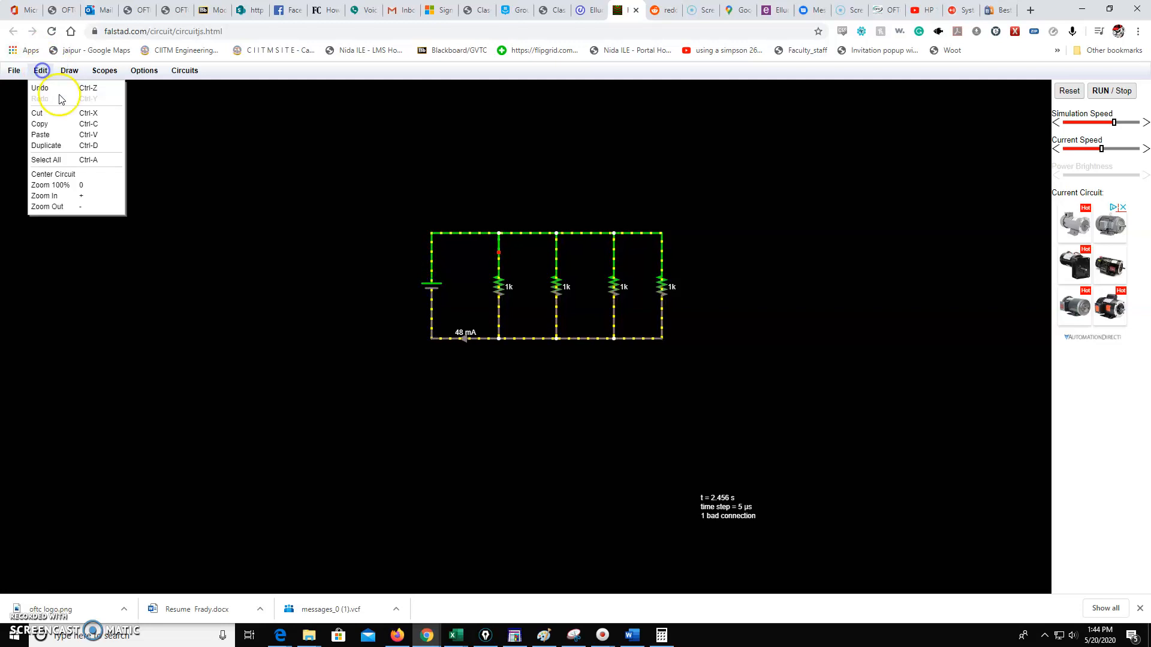
click(57, 90)
Lower the first resistor's upper end to open a gap in its branch and insert an ammeter there
drag(507, 235, 498, 259)
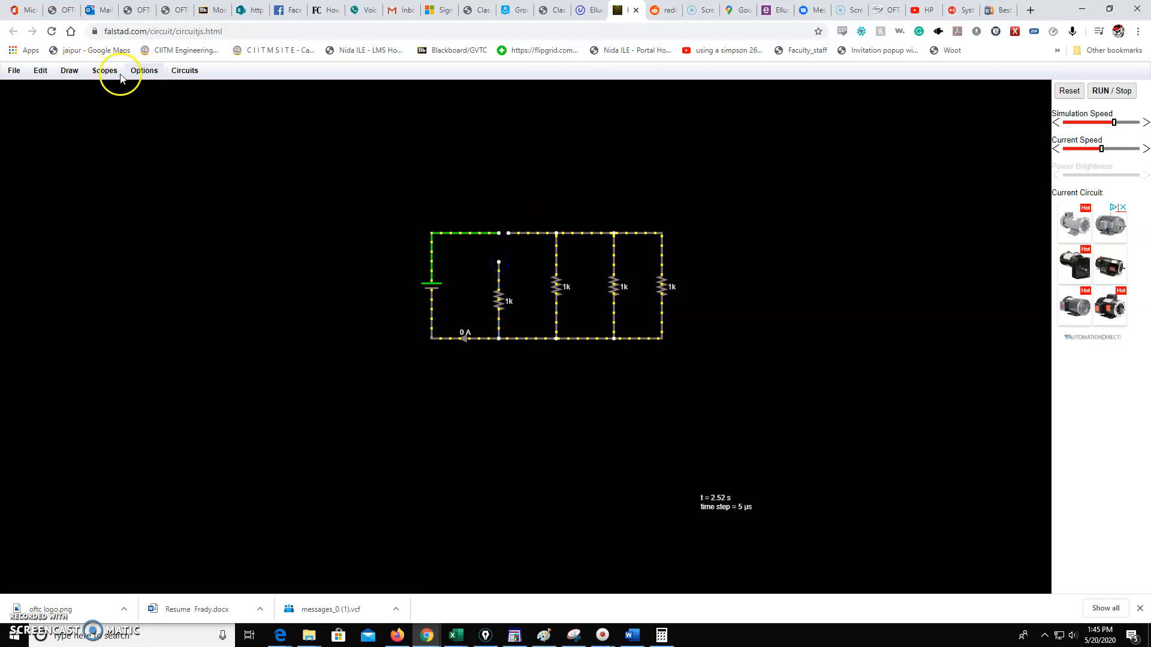
click(70, 72)
mouse_move(103, 124)
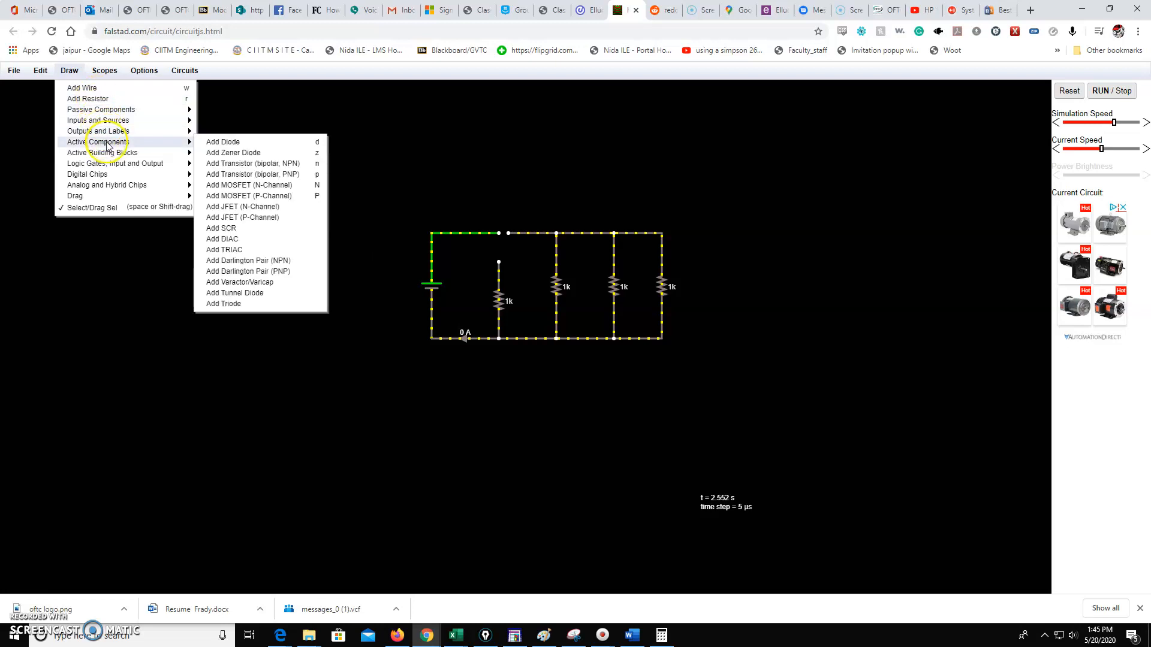
mouse_move(161, 132)
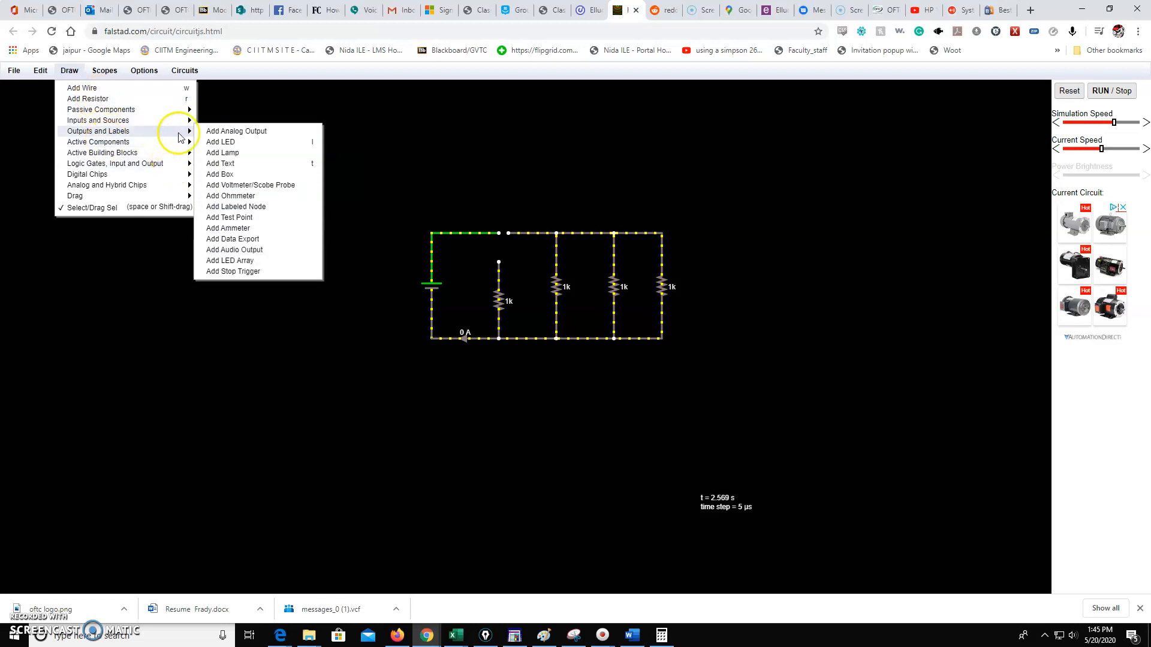
click(273, 226)
drag(498, 233, 497, 268)
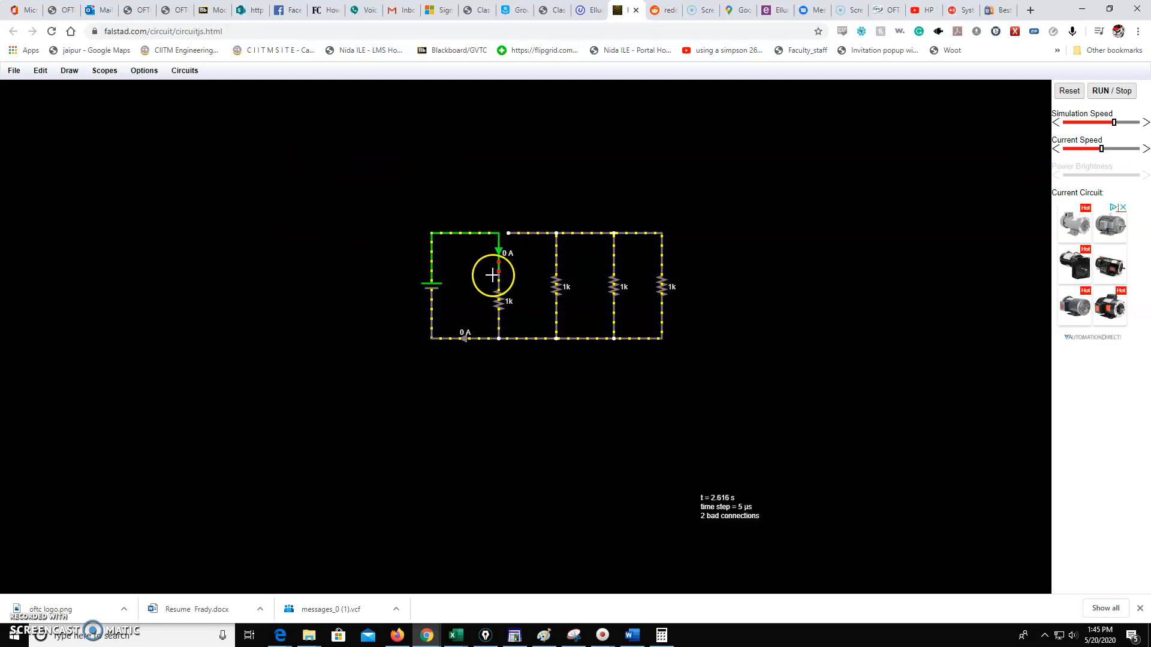
key(Escape)
drag(499, 272, 499, 263)
Add a short wire joining the first branch's upper node to the top wire of the other three resistors
click(75, 73)
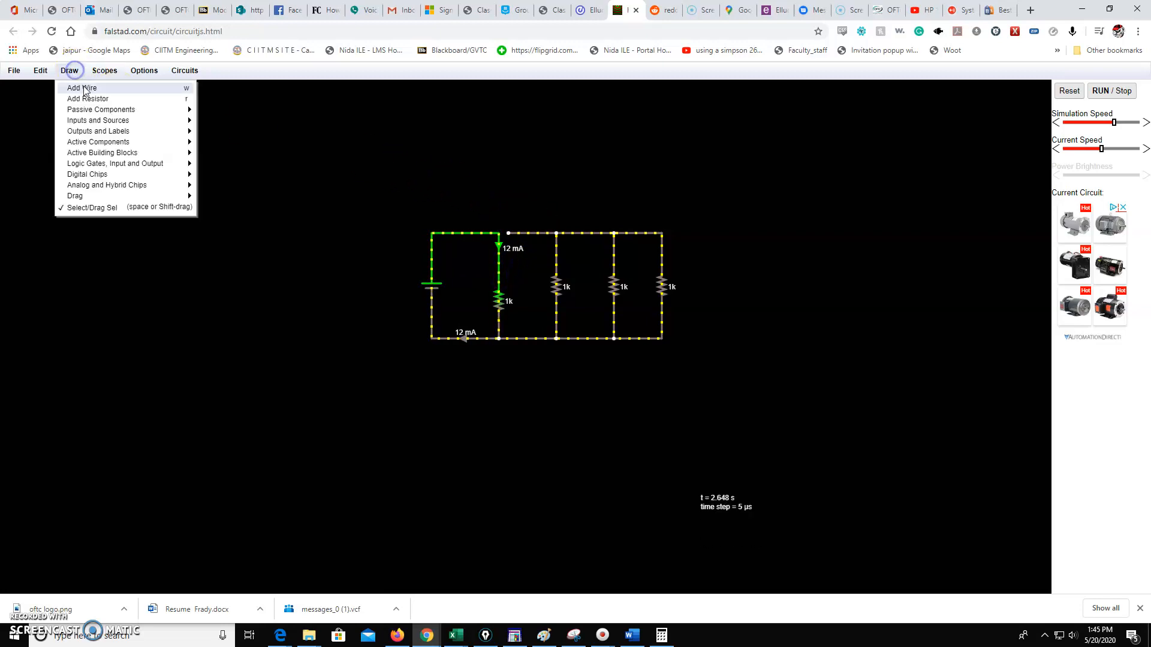
click(86, 91)
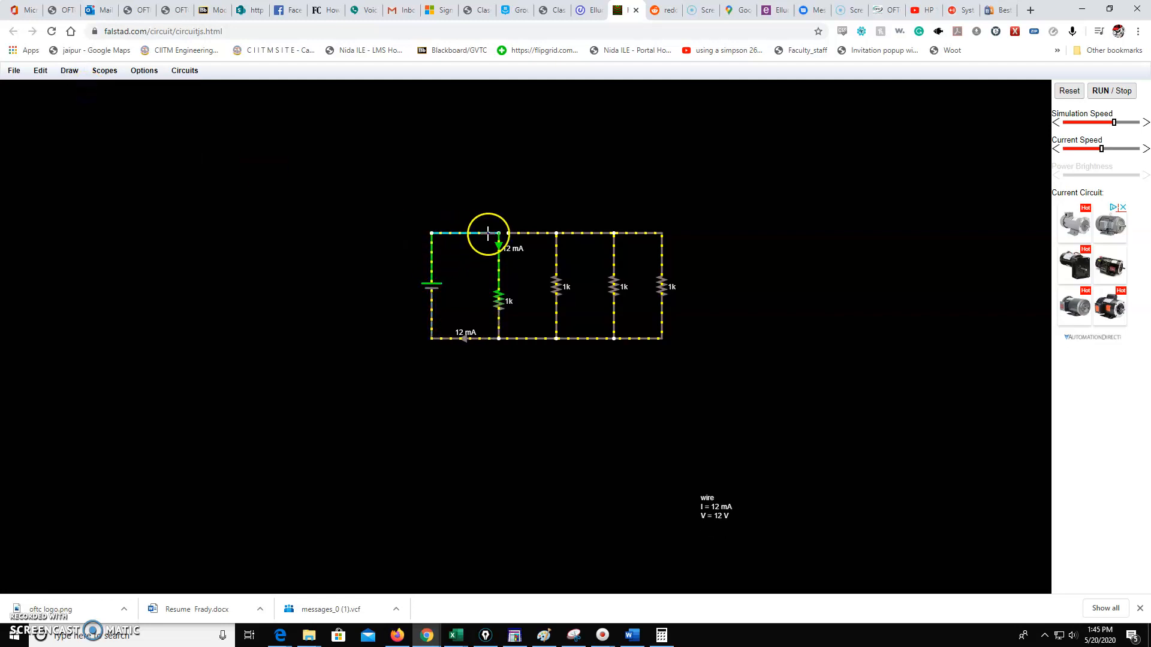
drag(499, 233, 509, 233)
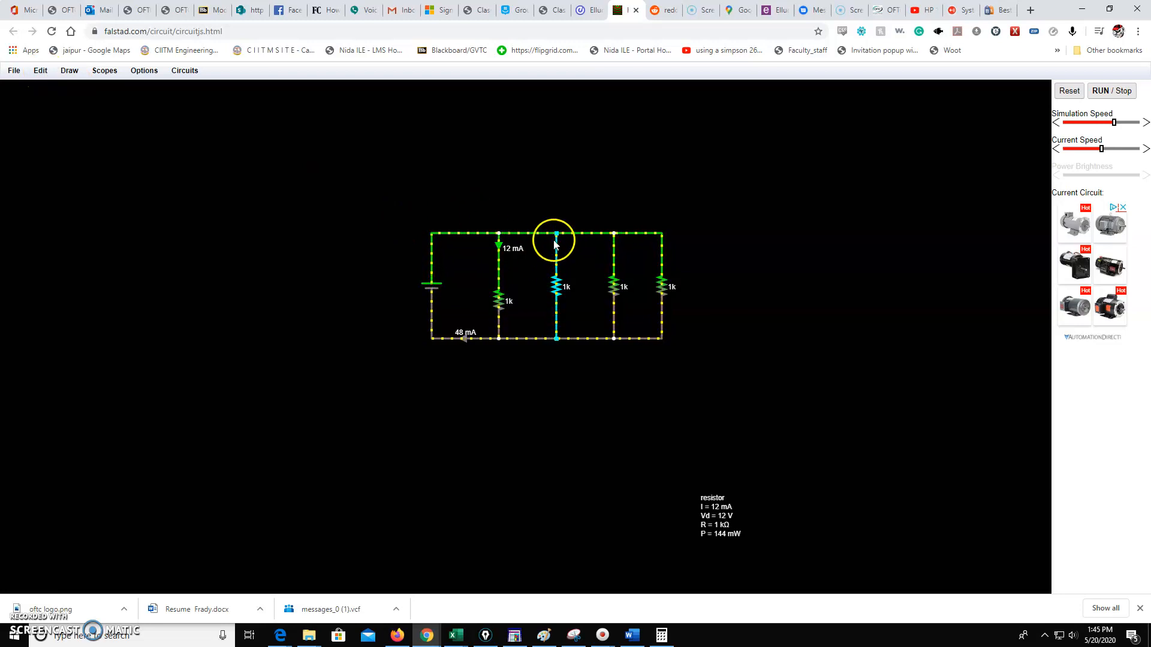
Lower the upper ends of the second, third and fourth resistors to open gaps, and straighten the top wires
drag(557, 233, 615, 252)
click(620, 238)
click(616, 240)
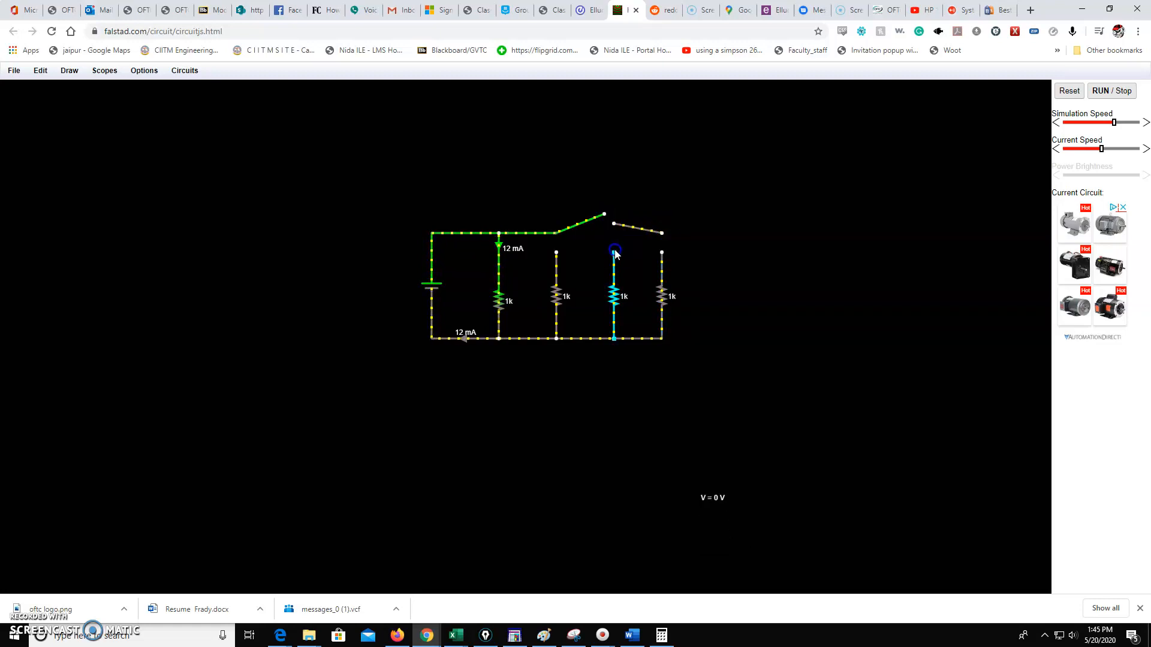
click(555, 252)
click(604, 217)
drag(606, 228, 615, 236)
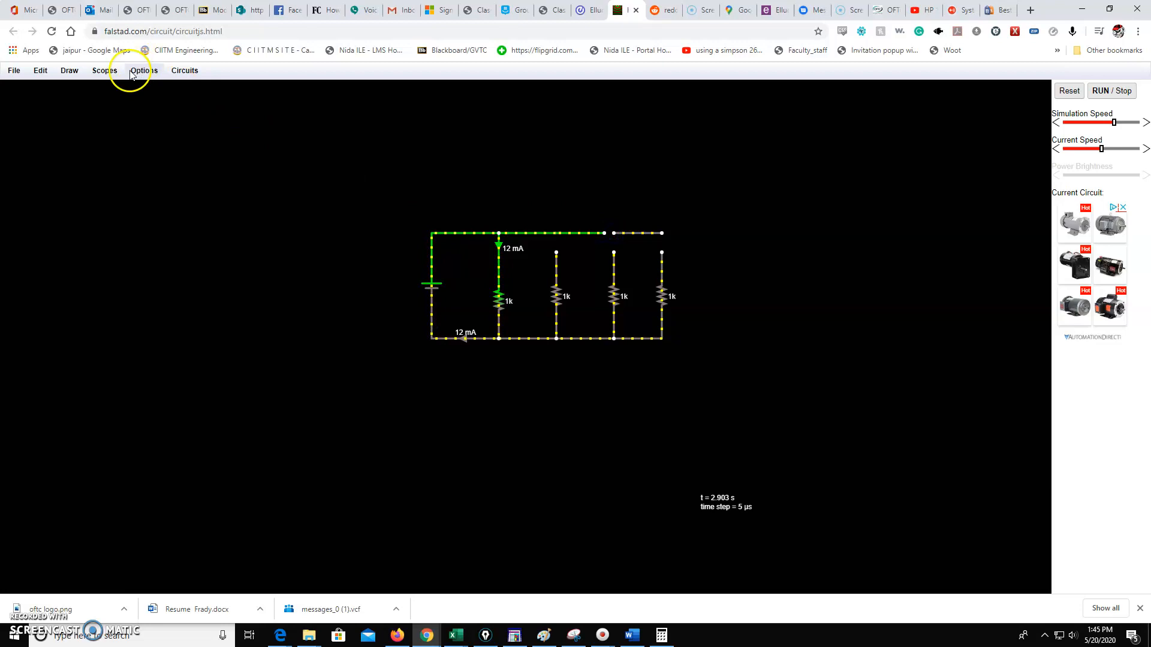
Insert an ammeter in the gap above each of the second, third and fourth resistors
click(69, 70)
mouse_move(105, 124)
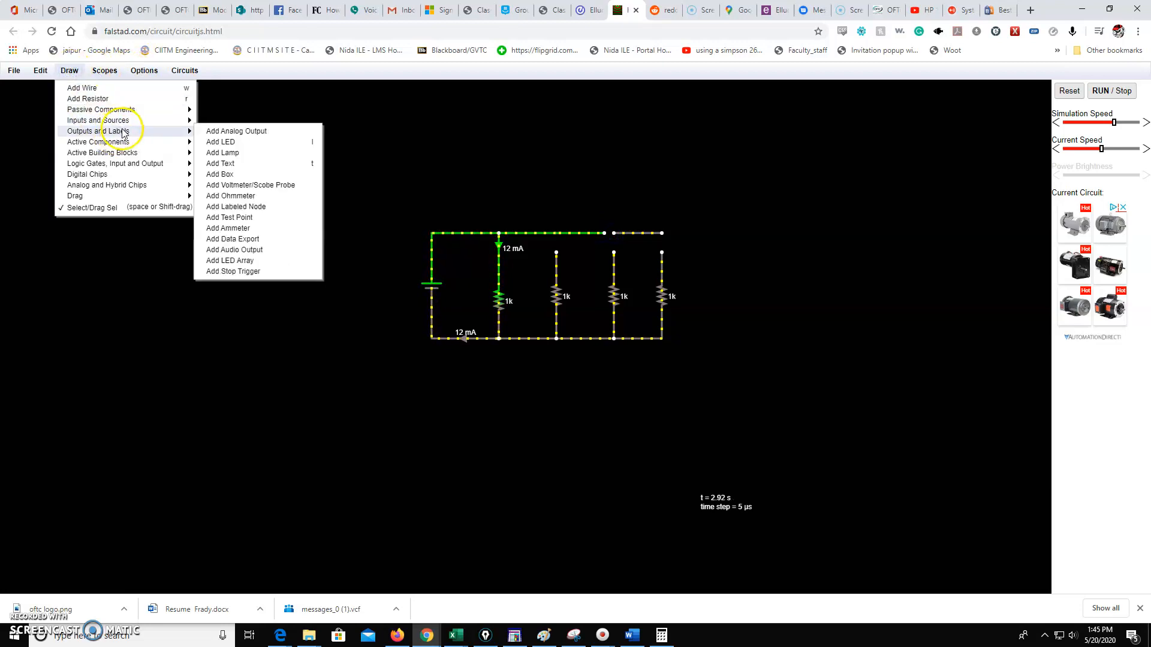
mouse_move(150, 142)
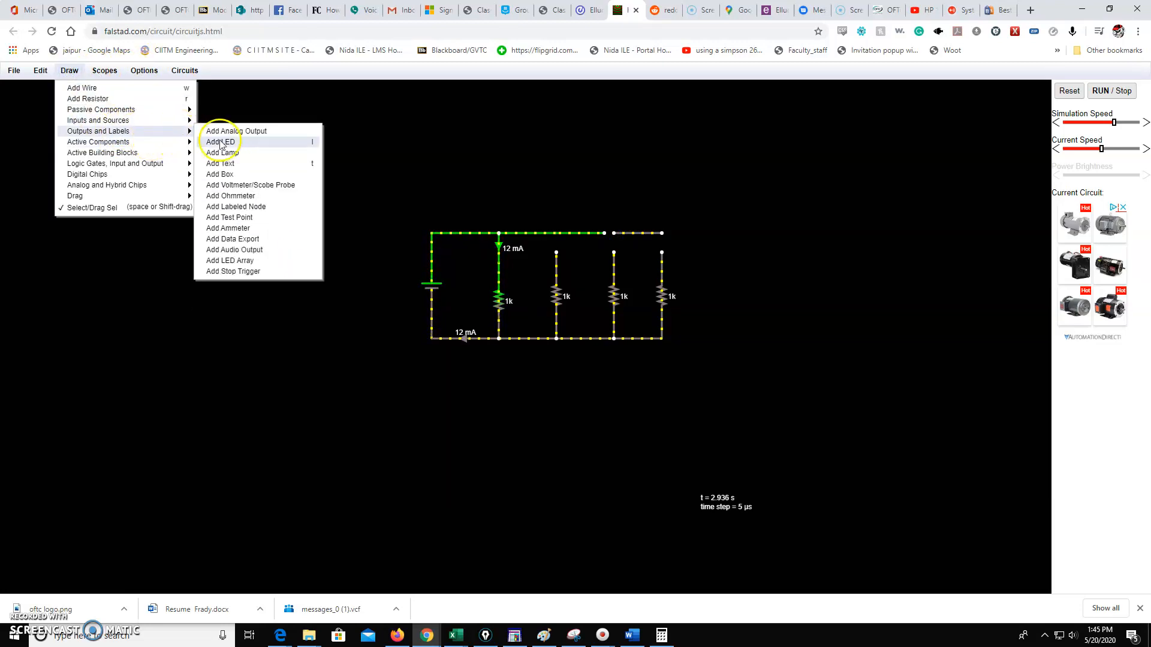
click(271, 224)
drag(557, 233, 661, 252)
click(609, 182)
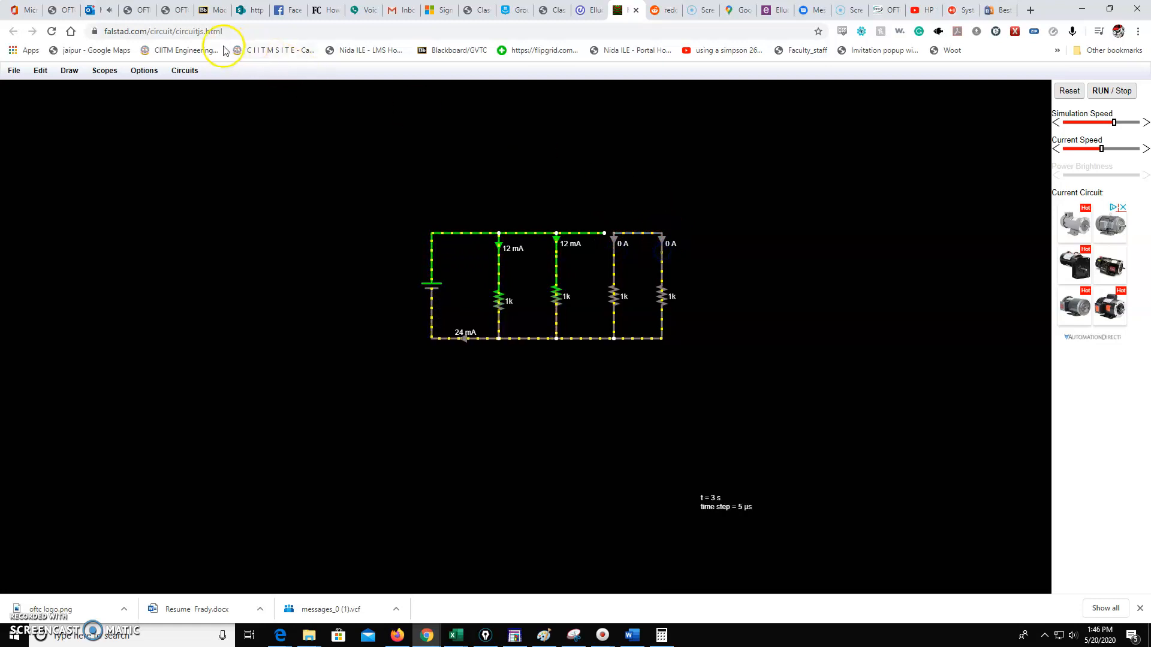
Close the gap in the top wire between the second and third branches with a wire
click(63, 70)
click(86, 90)
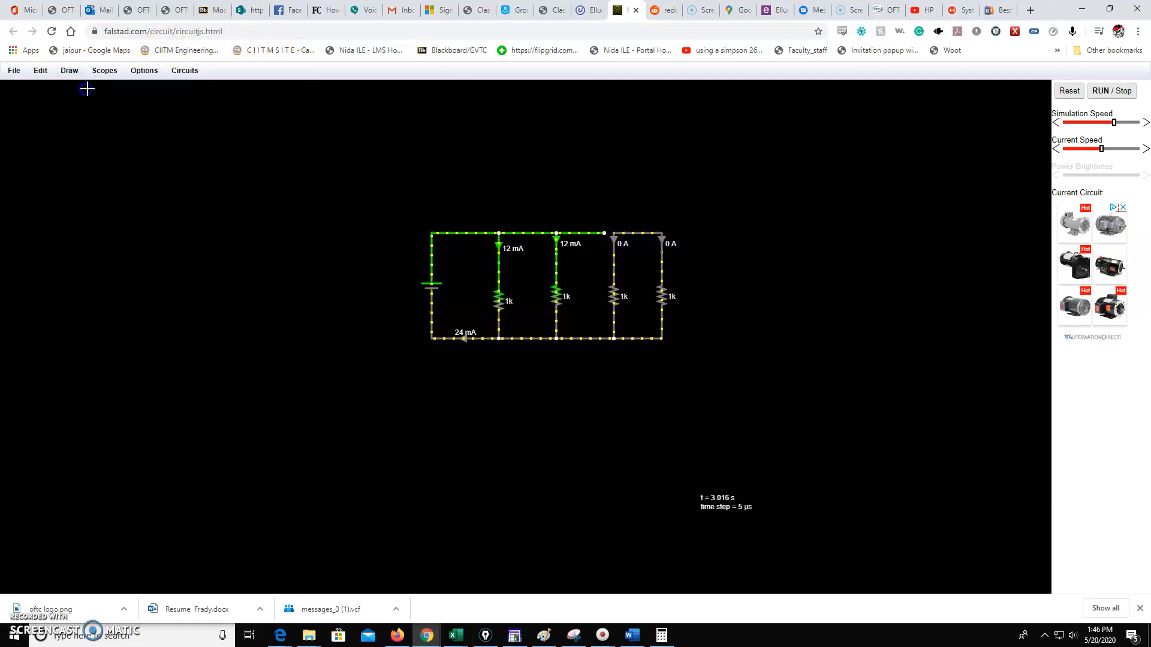
click(740, 251)
Set the second resistor's resistance to 2k ohms
click(546, 295)
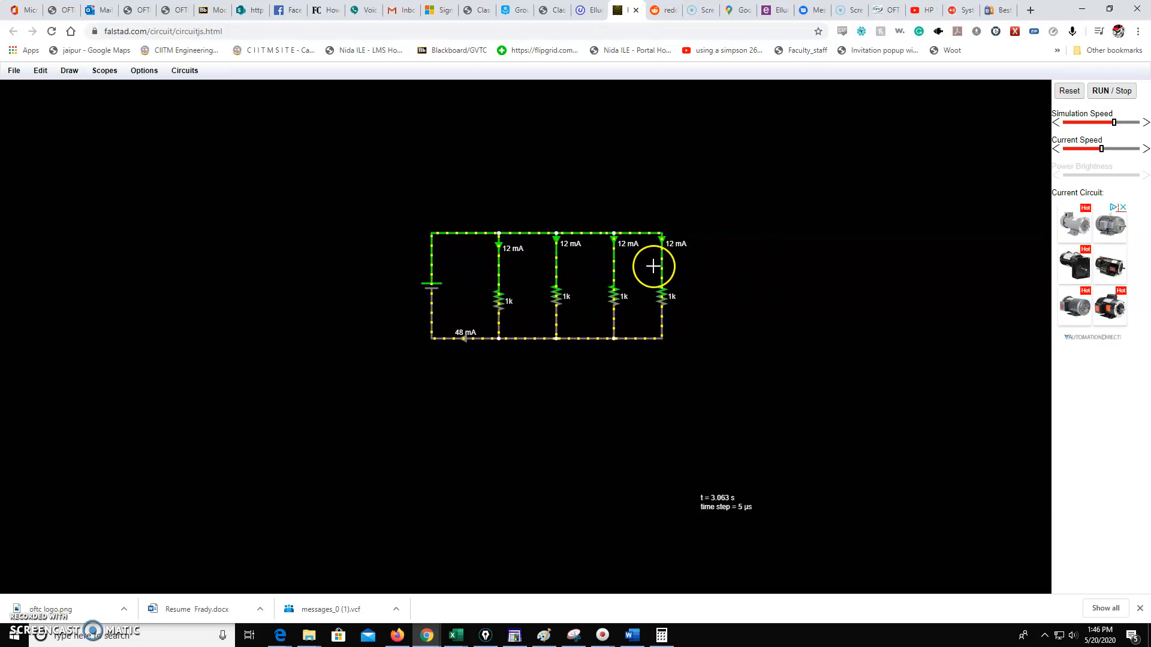
right_click(563, 300)
click(557, 294)
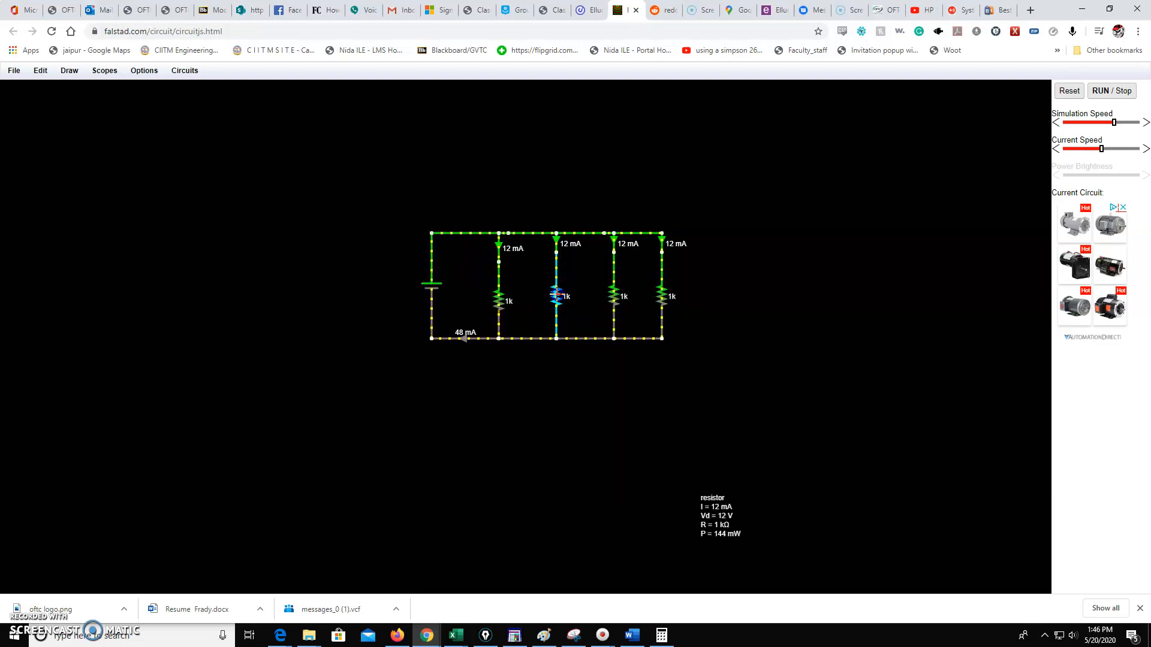
right_click(557, 295)
click(568, 303)
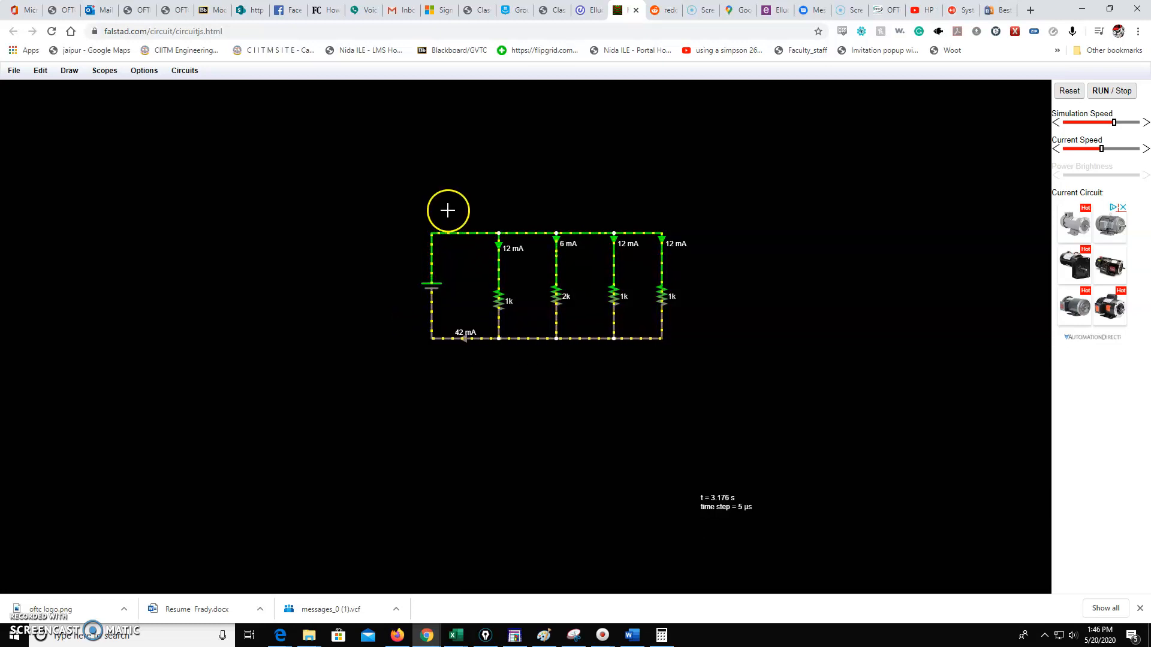
Set the third resistor's resistance to 3k ohms
right_click(621, 292)
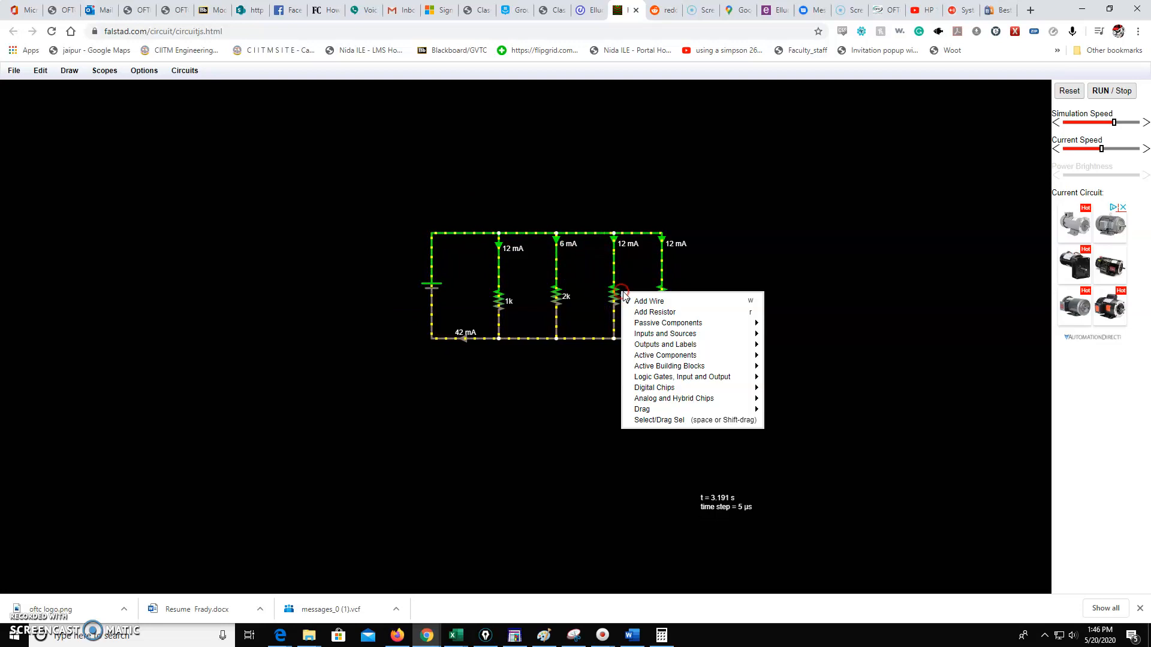
click(617, 296)
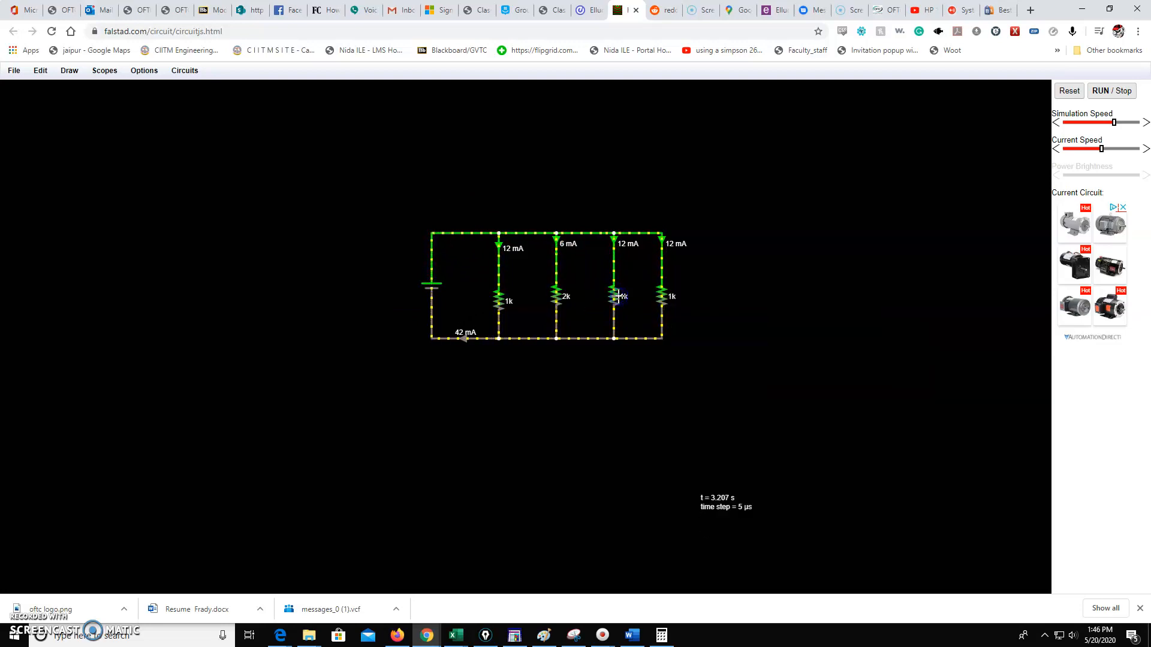
right_click(618, 298)
click(628, 305)
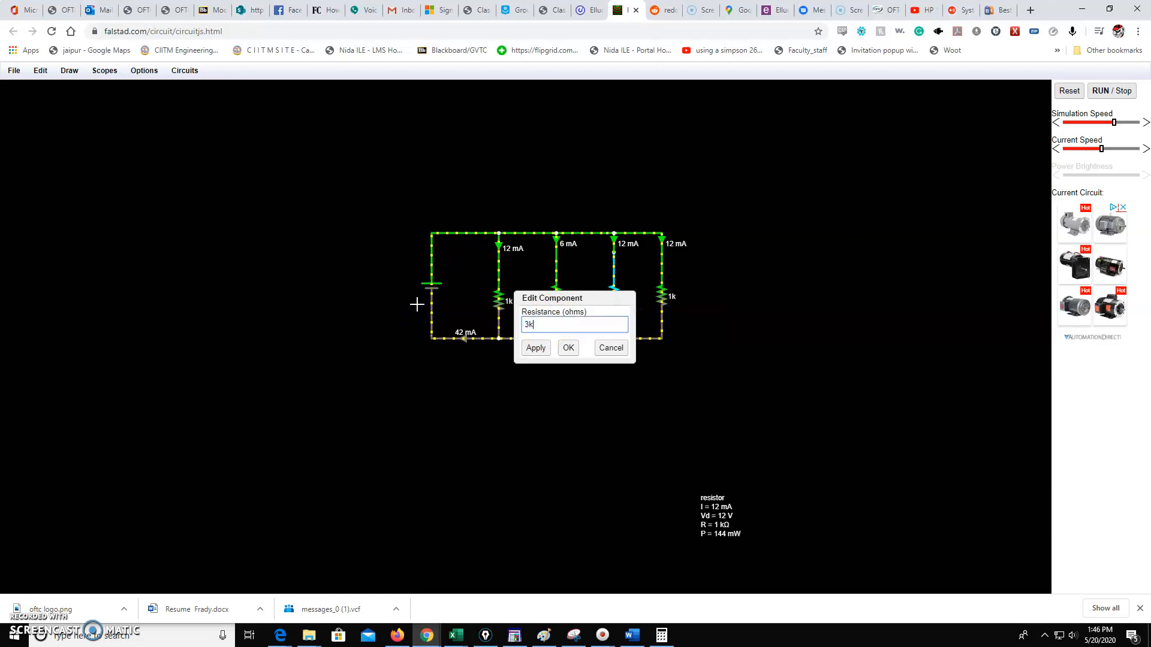
Set the fourth resistor's resistance to 4k ohms
click(663, 295)
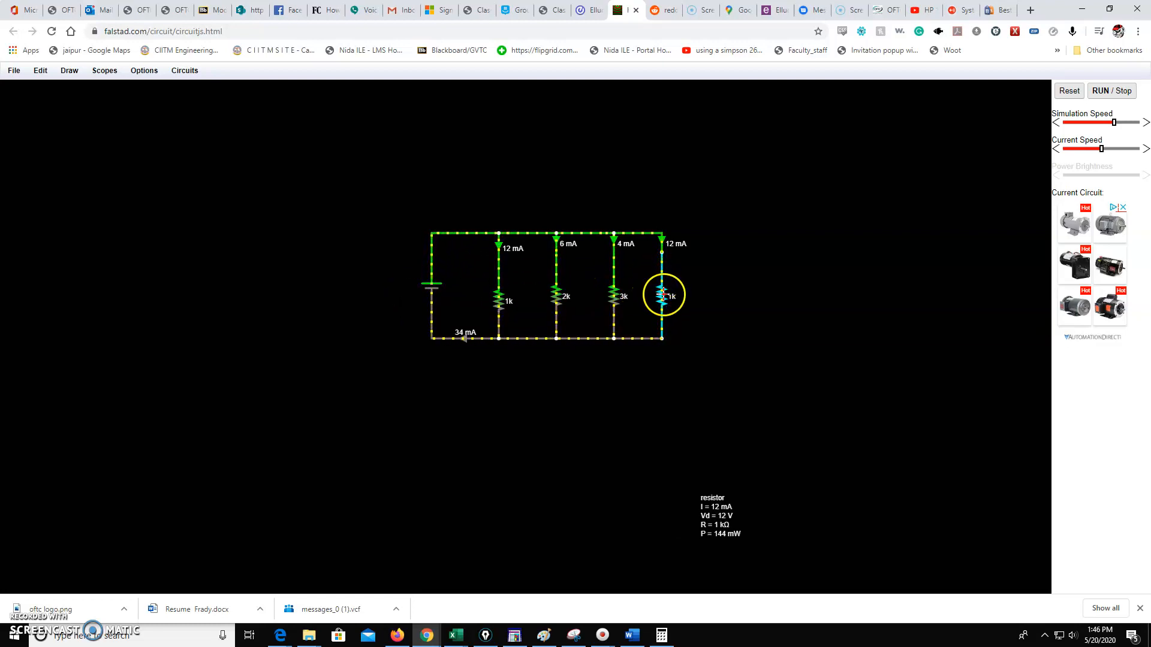
right_click(663, 296)
click(671, 304)
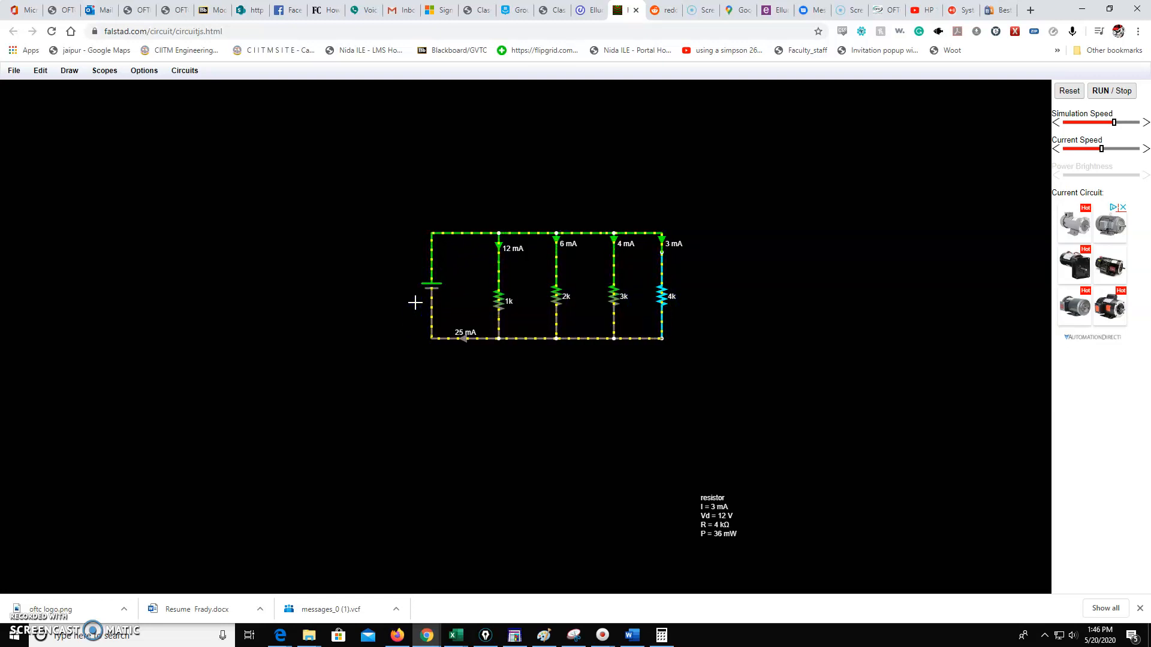
click(557, 293)
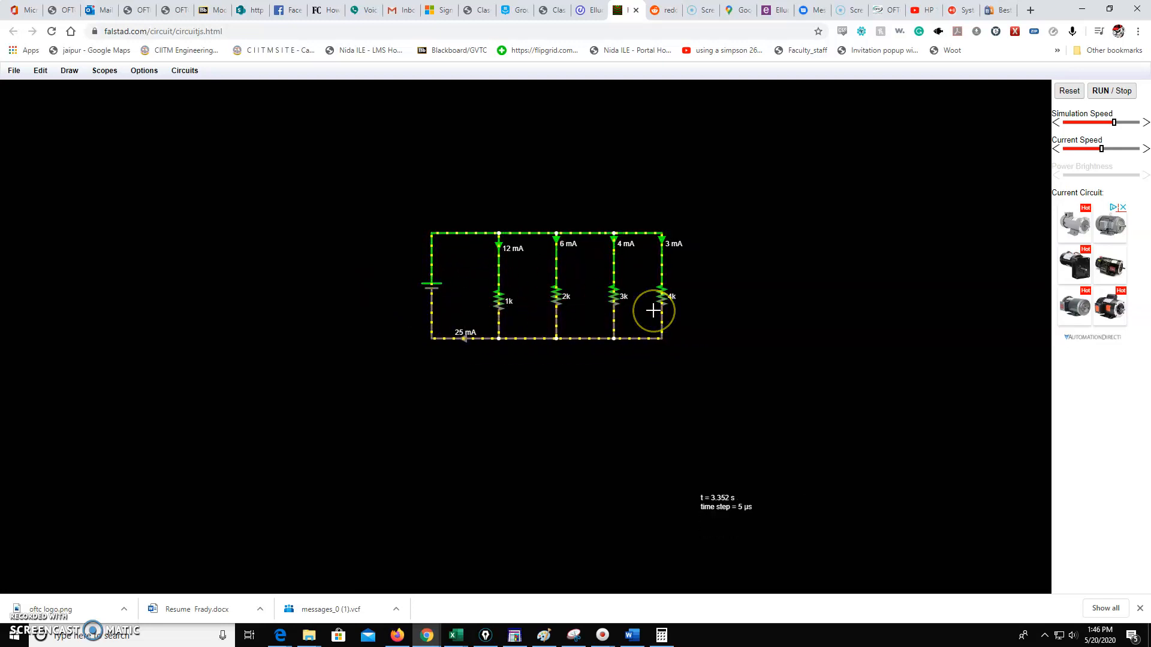
Switch to Calculator, add the reciprocals of 1, 2, 3 and 4, and take the sum's reciprocal for the total resistance
click(663, 629)
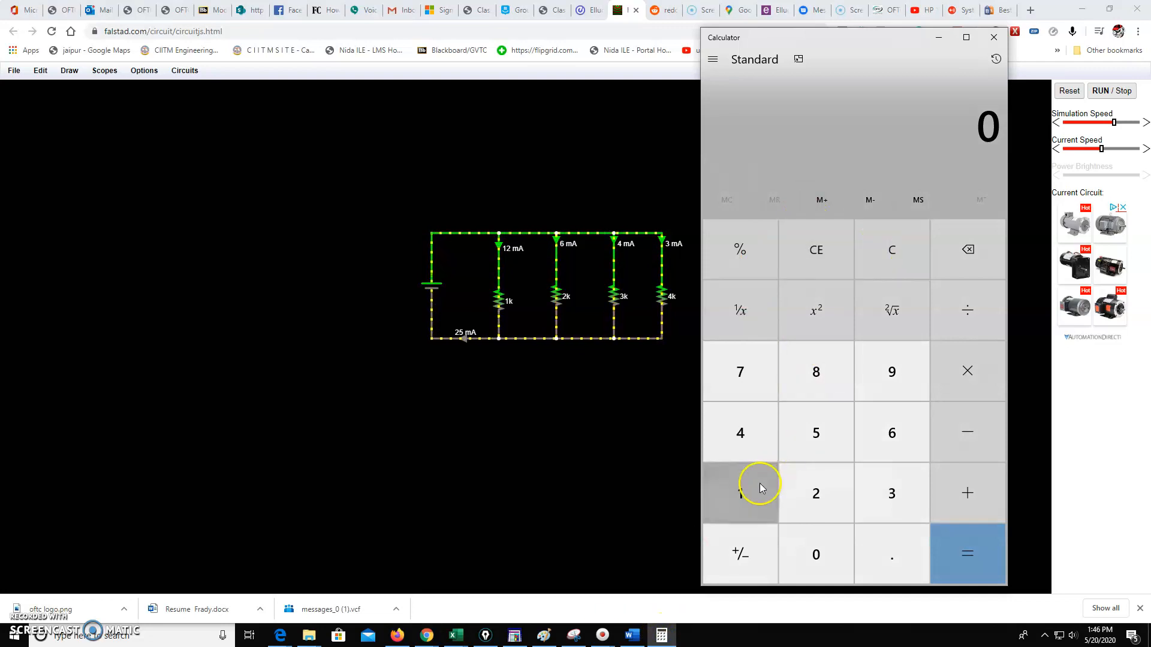
click(744, 500)
click(746, 311)
click(969, 498)
click(850, 503)
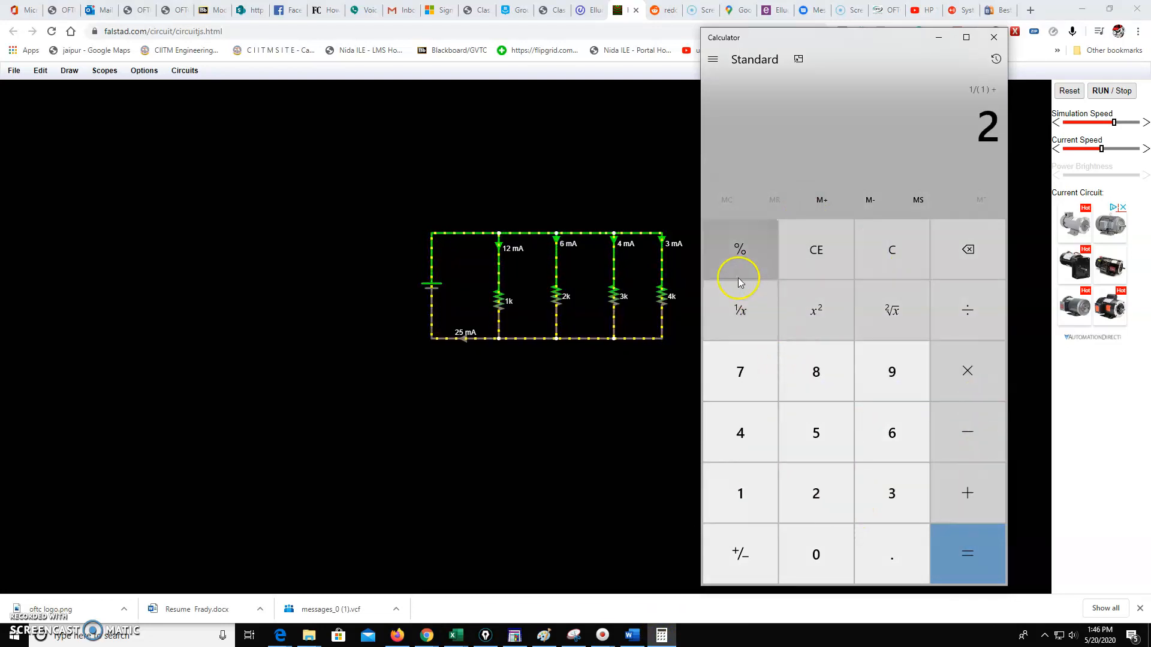
click(753, 319)
click(968, 487)
click(908, 500)
click(748, 316)
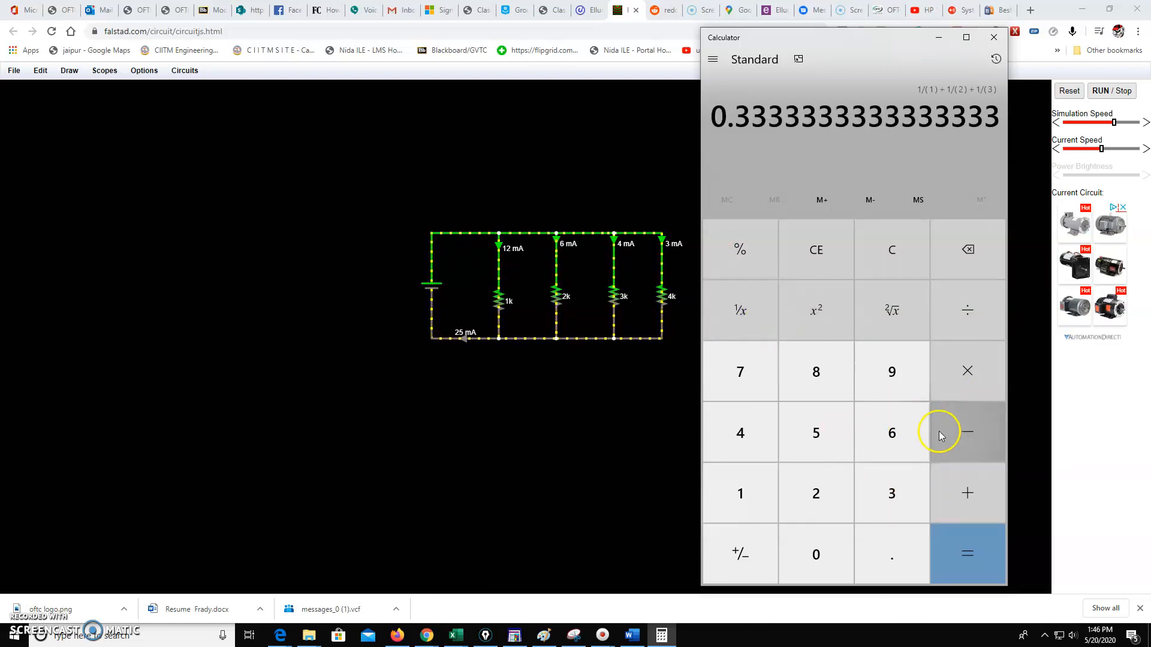
click(971, 488)
click(771, 443)
click(743, 321)
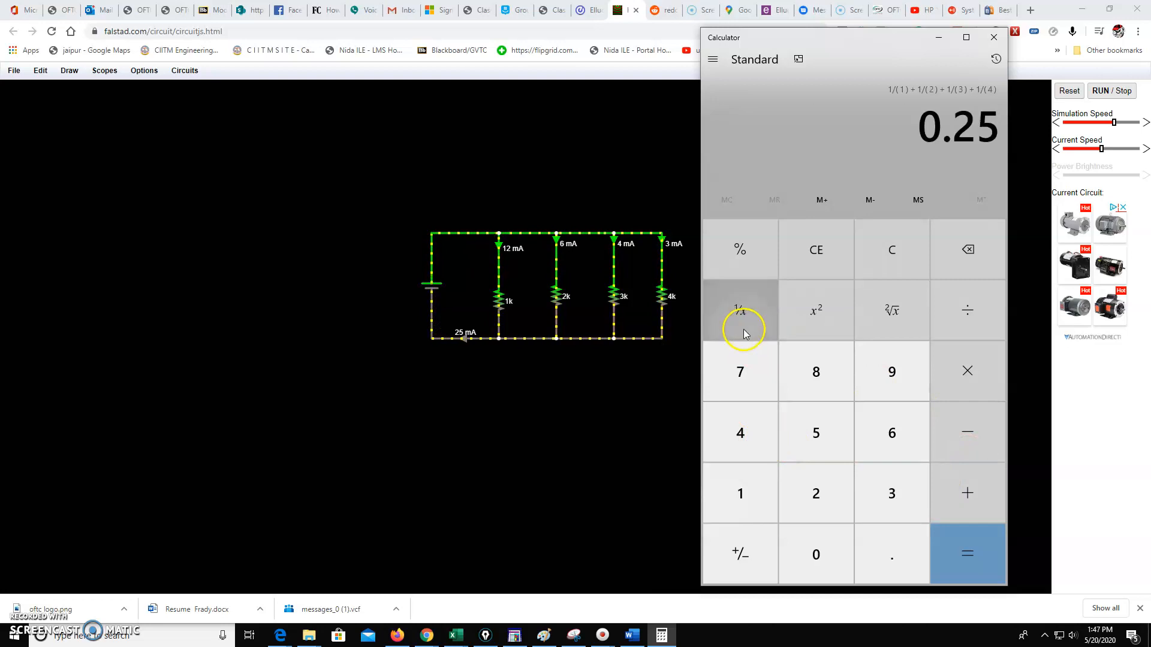
click(963, 554)
click(753, 333)
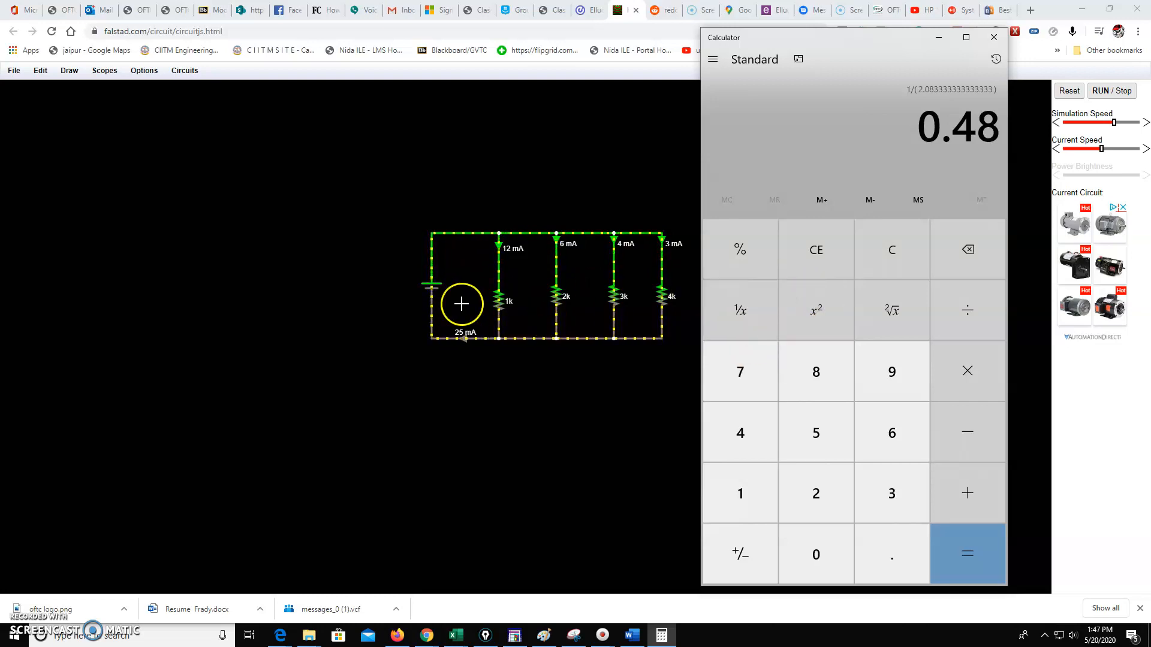
Divide 12 by 0.48 in a fresh calculation to get the total current, and clear the calculator
click(908, 270)
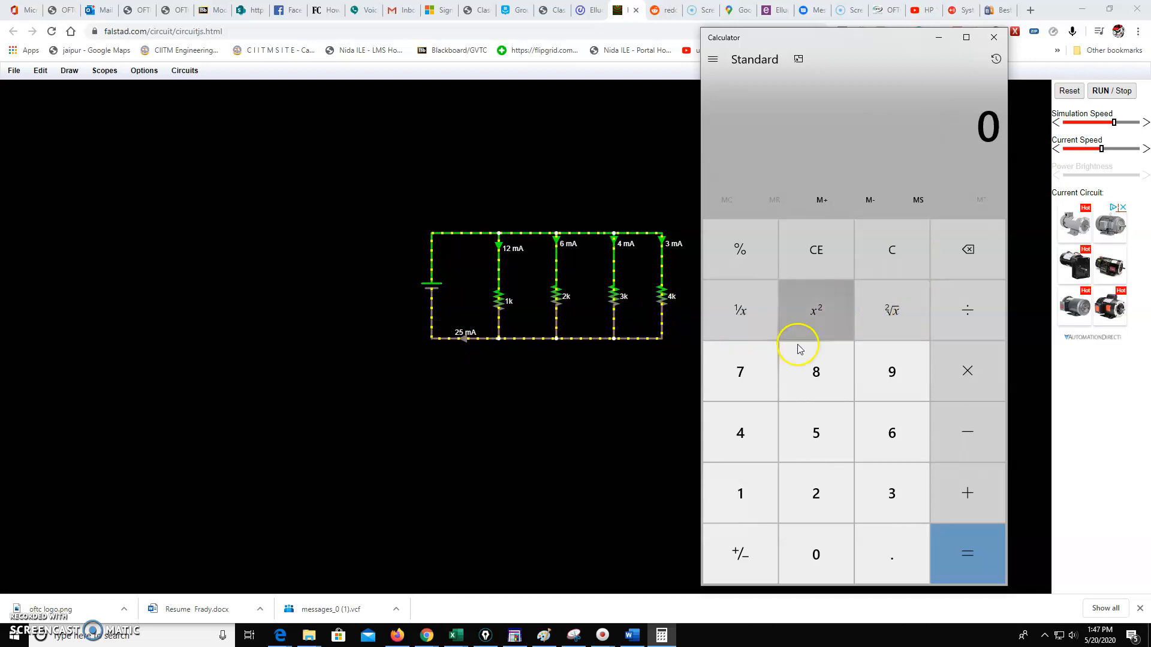
click(742, 508)
click(829, 479)
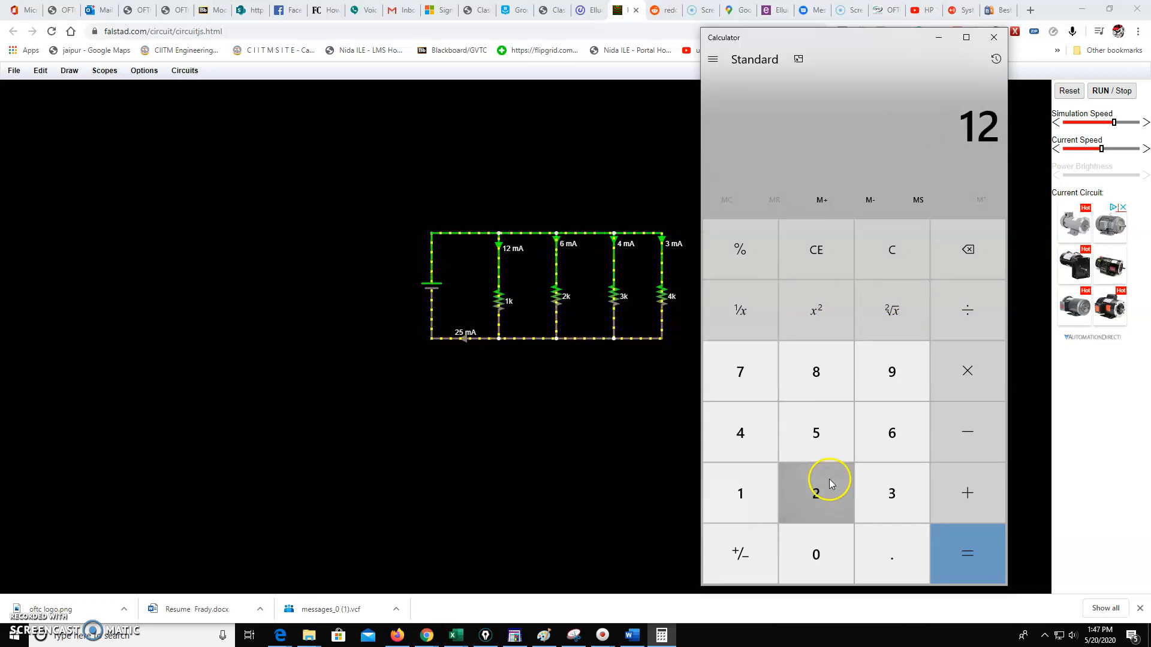
click(955, 312)
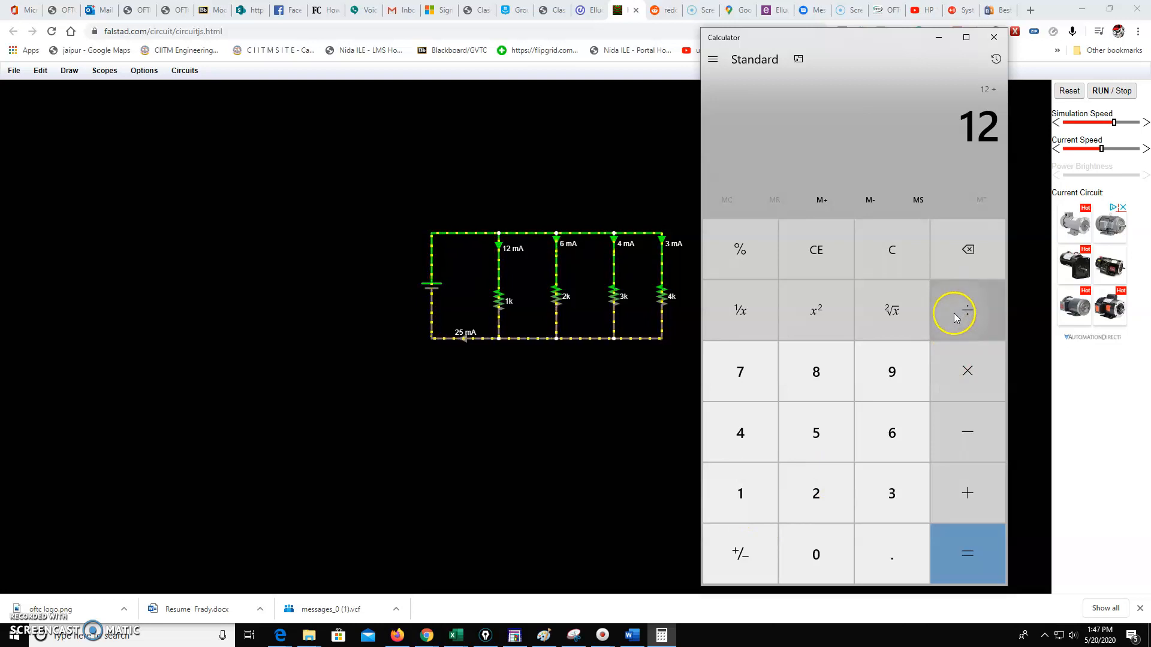
click(876, 543)
click(760, 440)
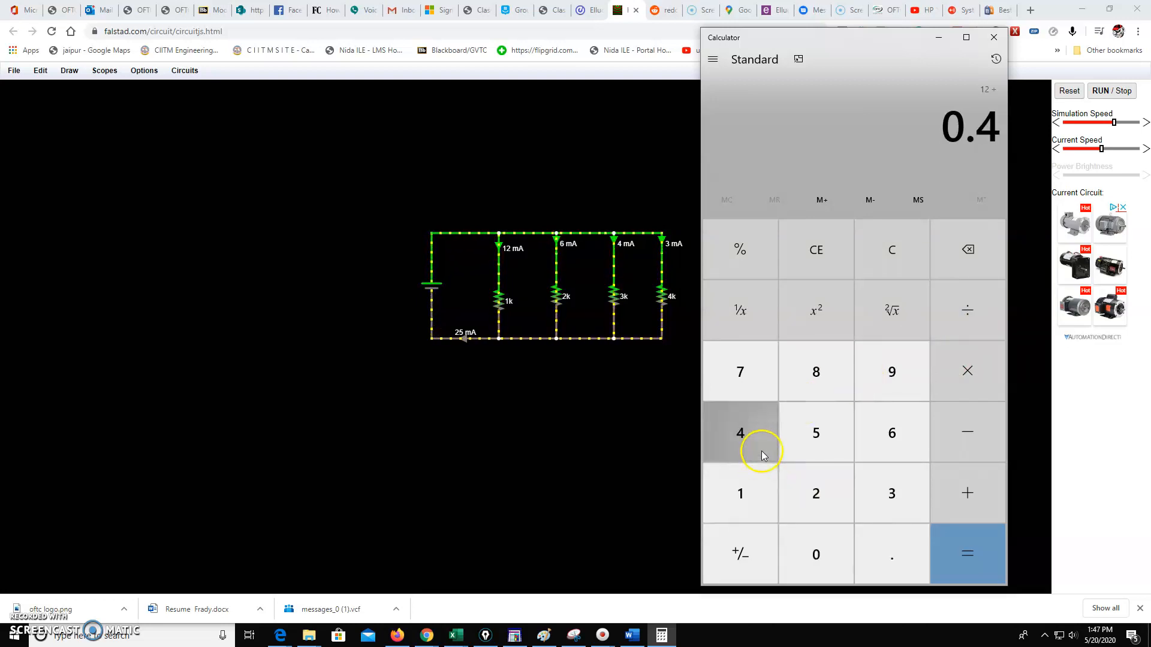
click(824, 378)
click(990, 552)
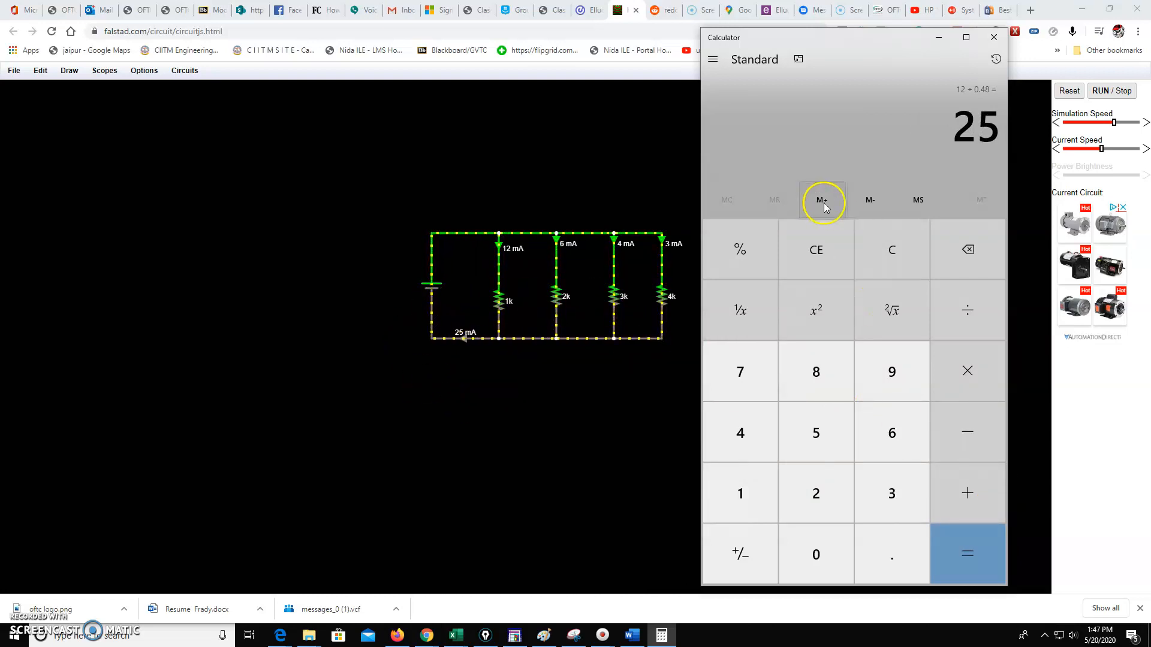
click(905, 251)
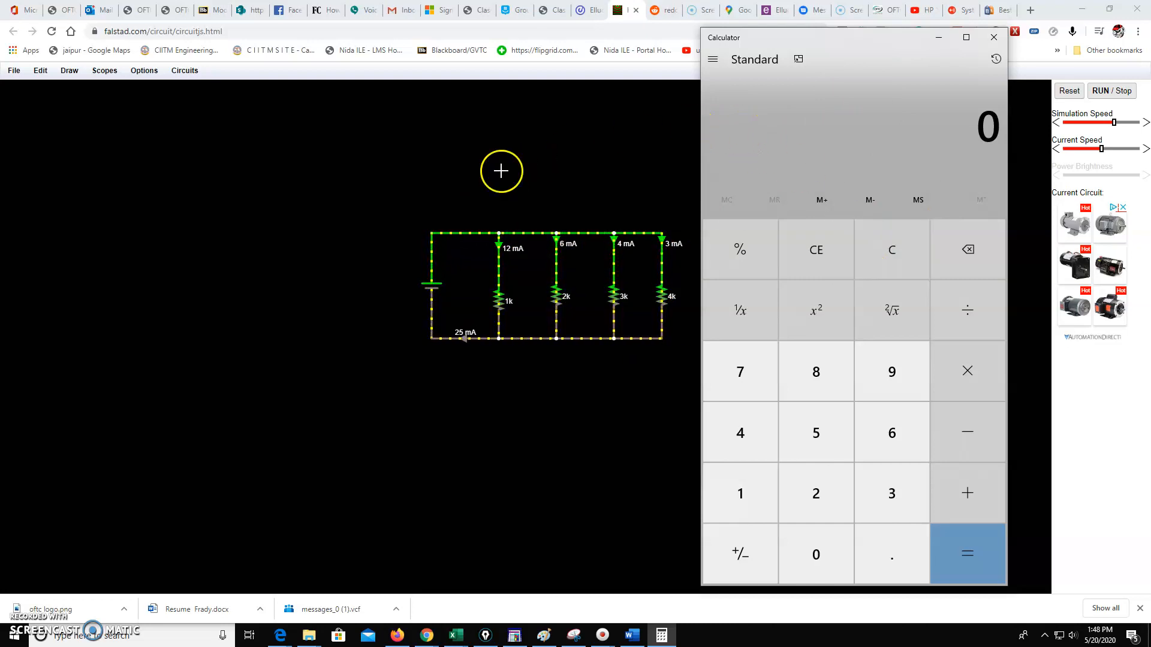
Set the fourth resistor's resistance to 5k ohms and undo that change
click(659, 292)
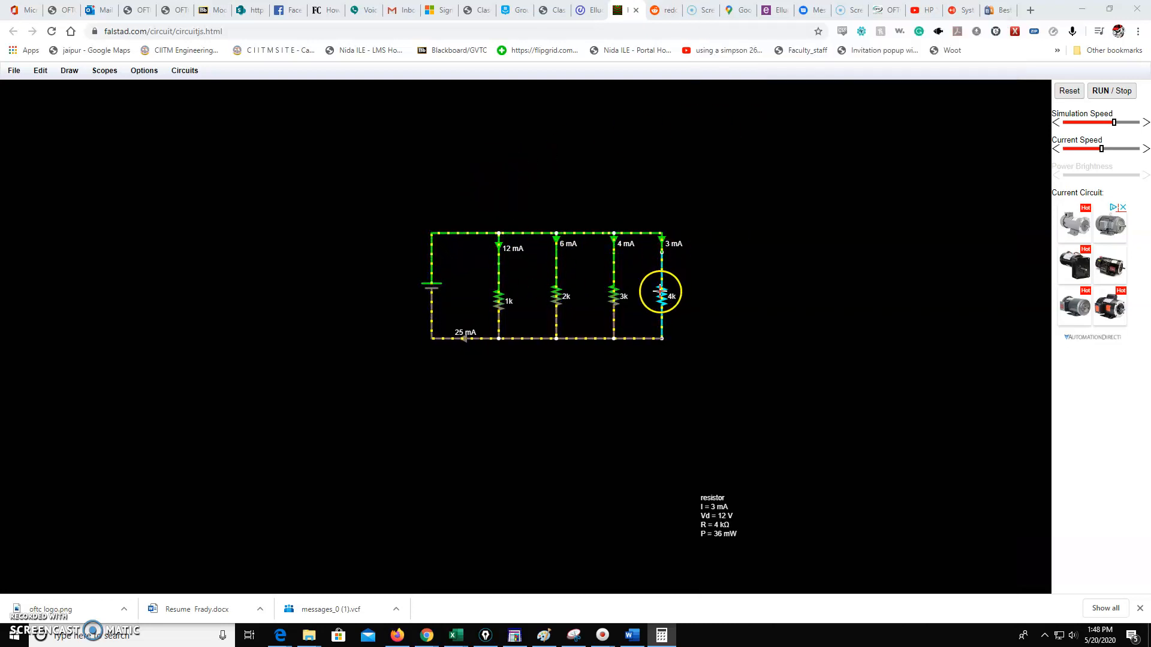
right_click(660, 293)
click(675, 298)
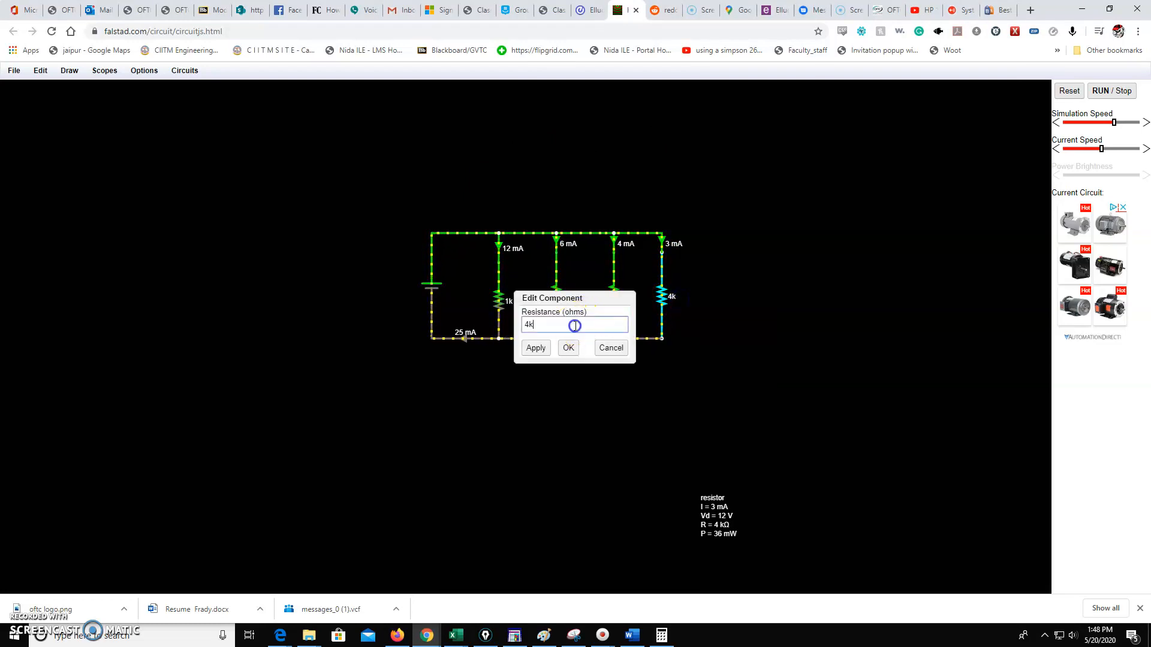
key(BackSpace)
key(BackSpace)
key(Return)
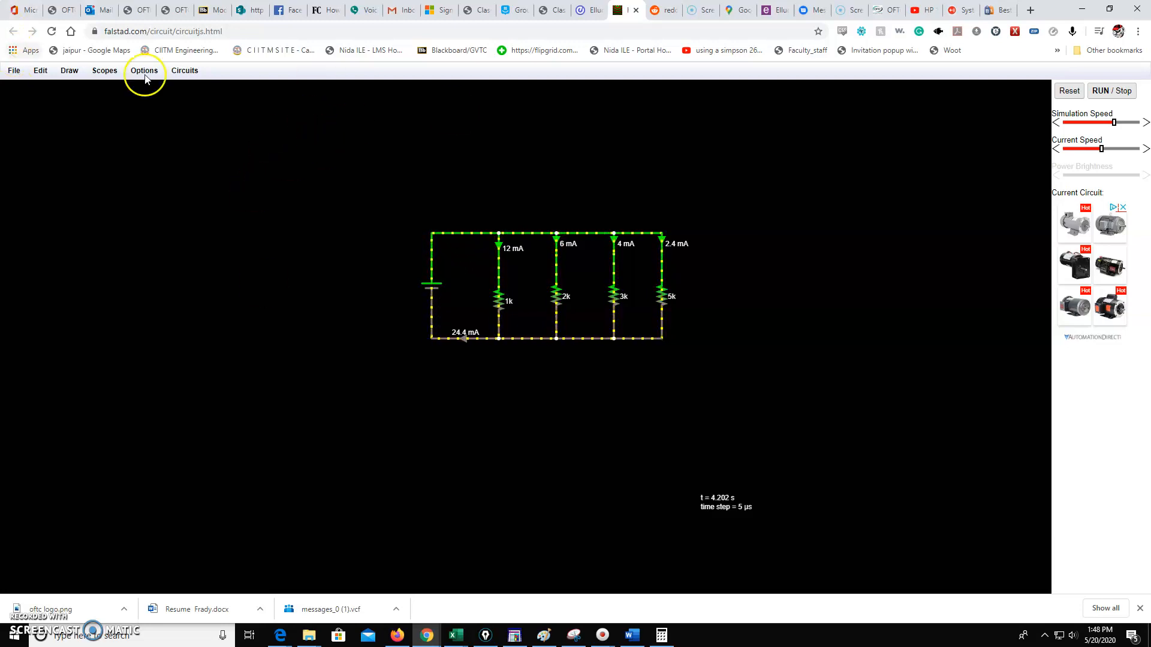
click(40, 72)
click(52, 87)
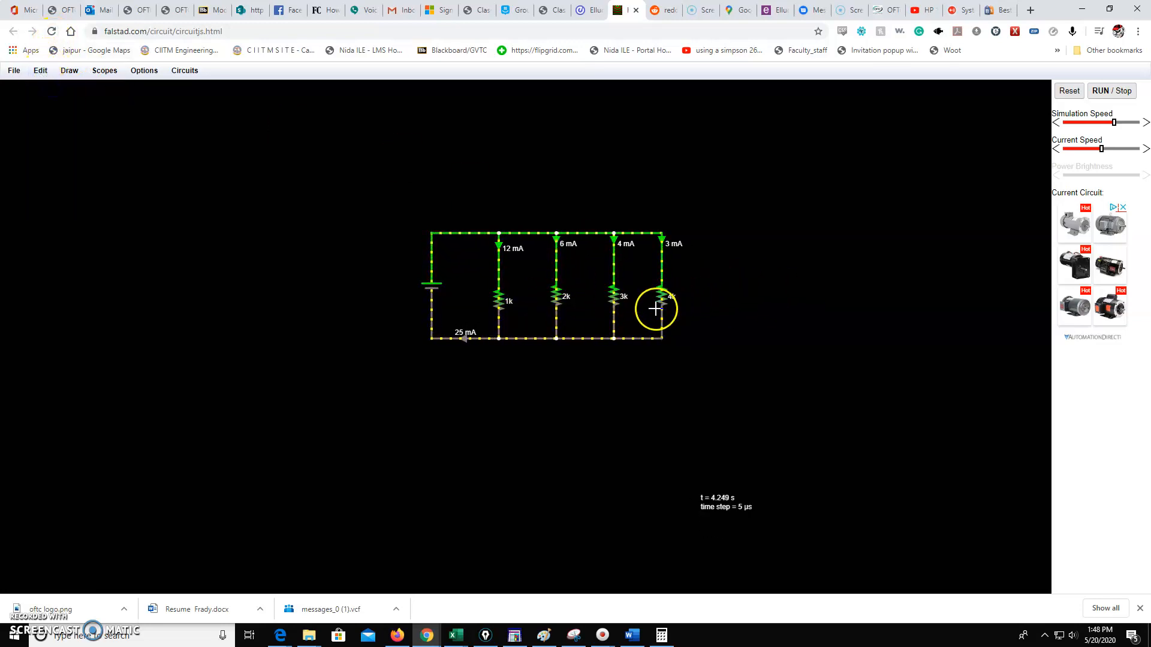
Set the fourth resistor's resistance to 3k ohms and switch to Calculator
right_click(661, 293)
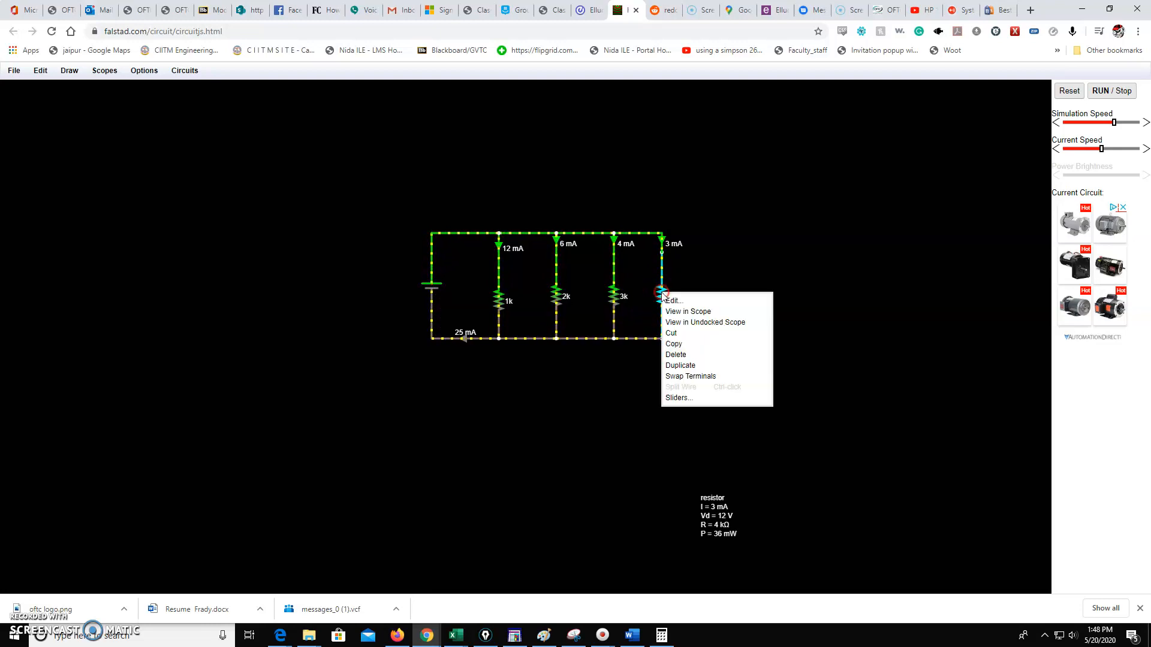
click(702, 302)
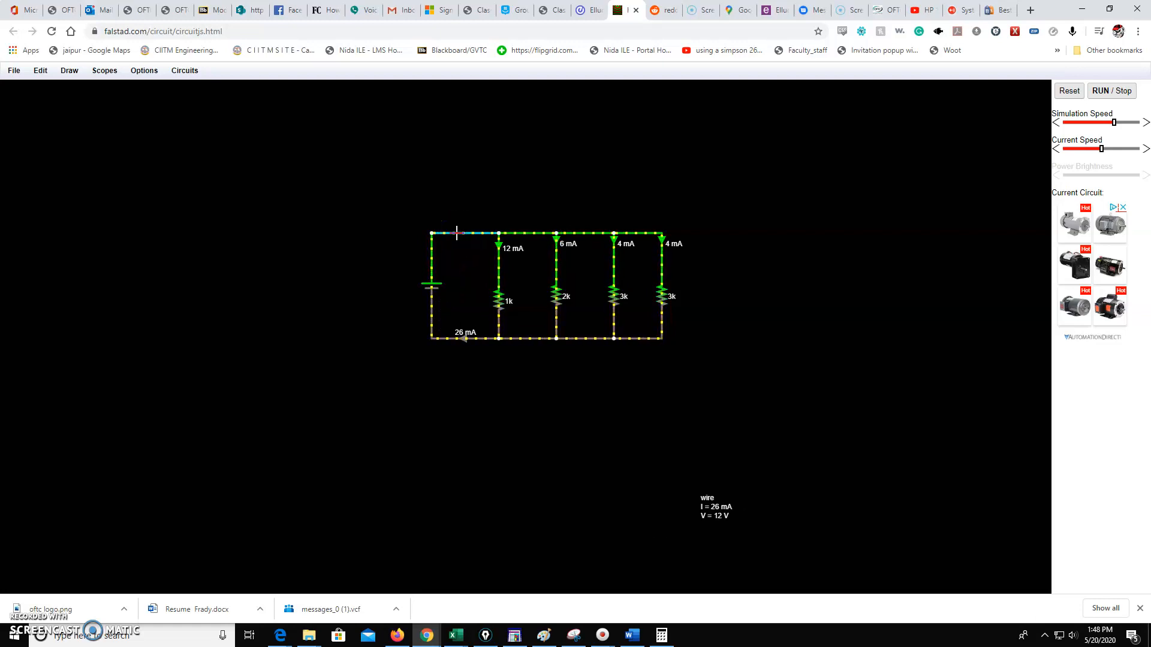
click(662, 635)
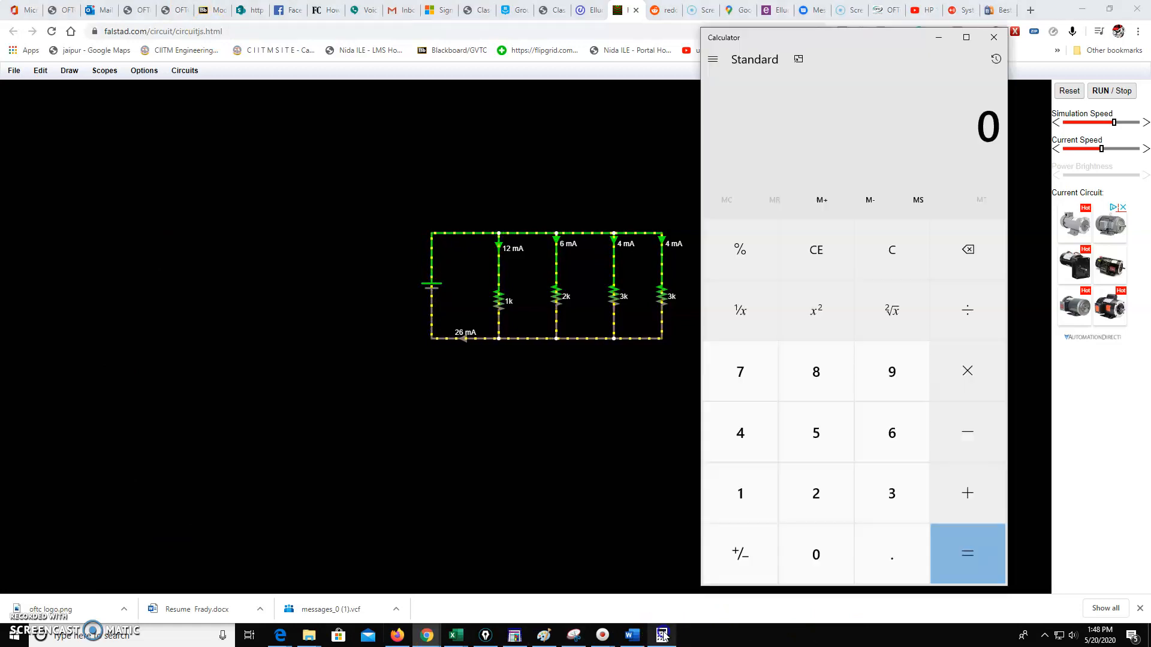
Try to add the reciprocals of 1, 2, 3 and 3 and take the sum's reciprocal, and clear the calculator
click(774, 496)
click(764, 325)
click(993, 502)
click(839, 496)
click(765, 336)
click(977, 489)
click(870, 474)
click(760, 336)
click(983, 506)
click(881, 495)
click(733, 320)
click(958, 571)
click(756, 356)
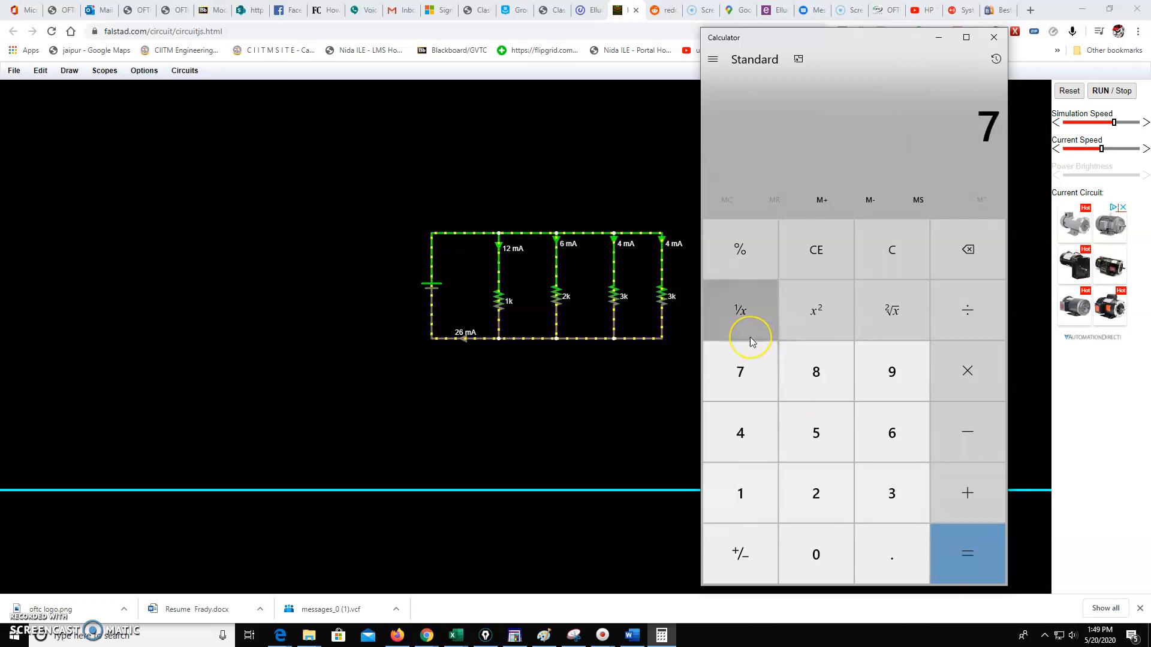
click(748, 336)
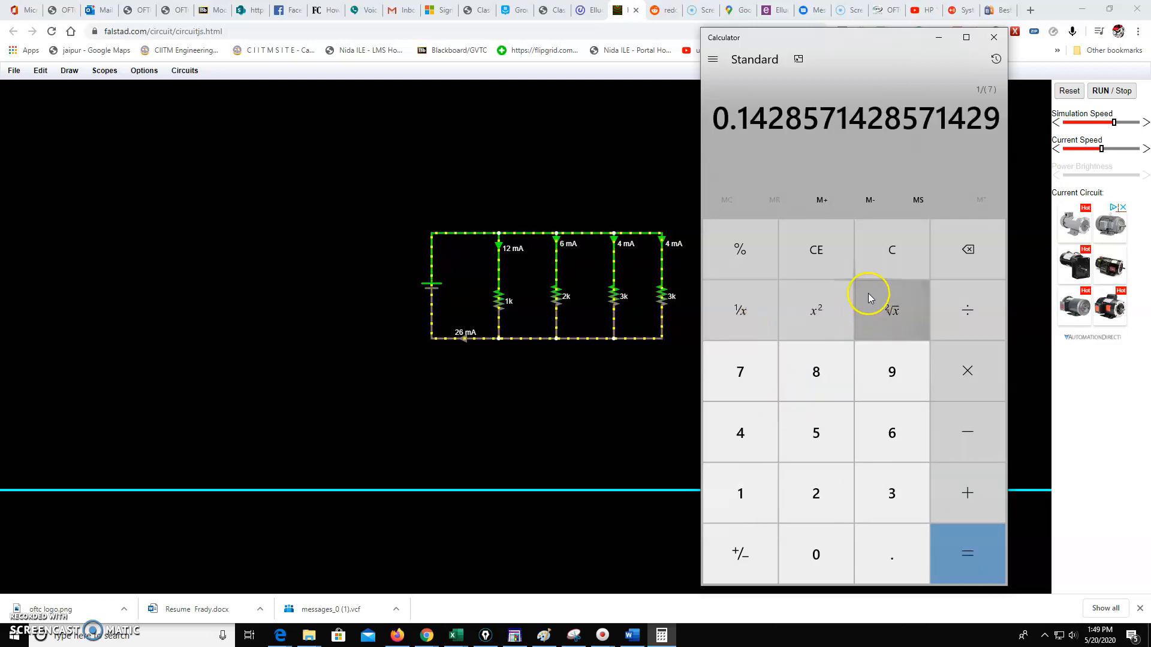
click(878, 261)
Add the reciprocals of 1, 2, 3 and 3, and take the sum's reciprocal for the total resistance
click(757, 486)
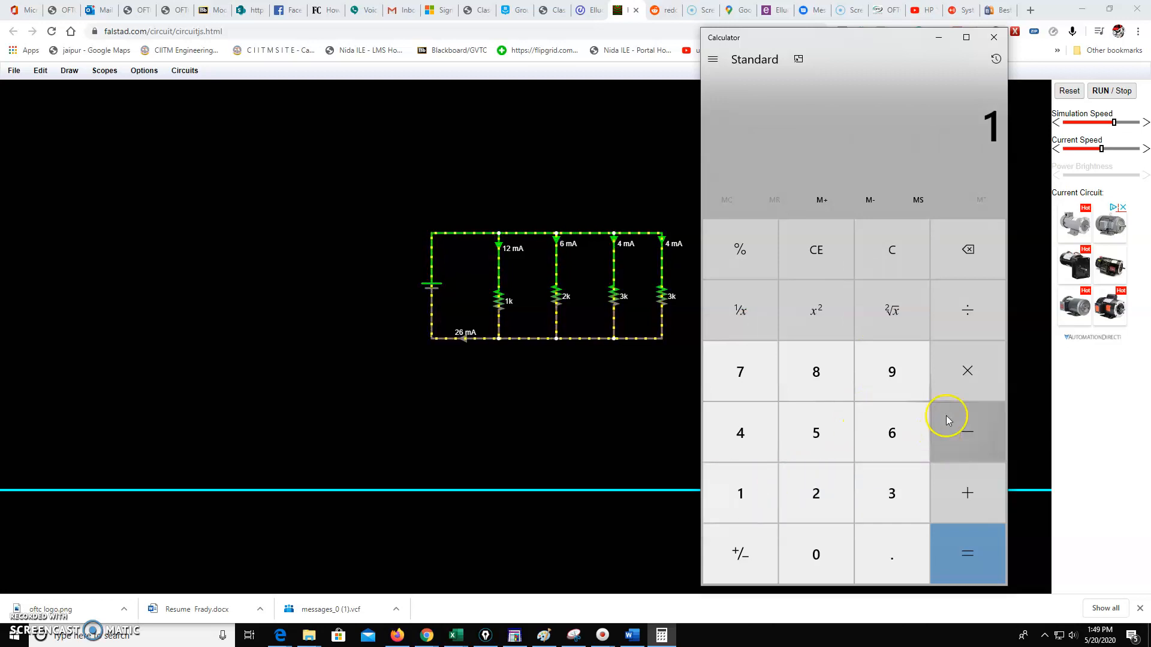
click(758, 314)
click(977, 489)
click(847, 488)
click(745, 321)
click(966, 494)
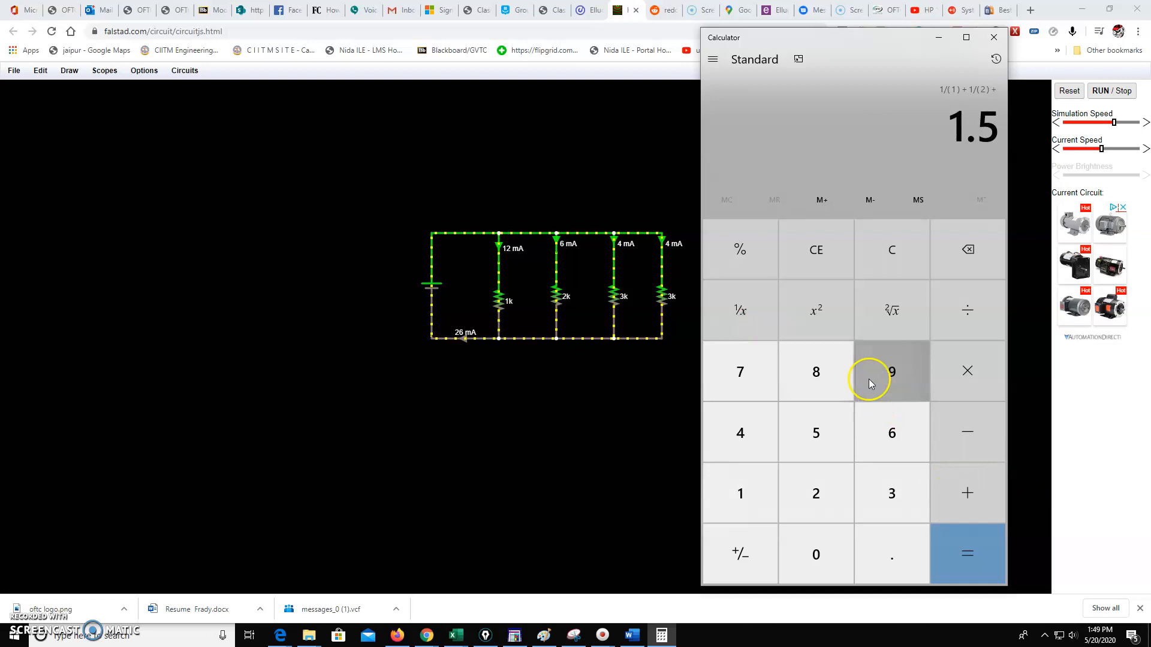
click(889, 489)
click(746, 313)
click(998, 474)
click(887, 489)
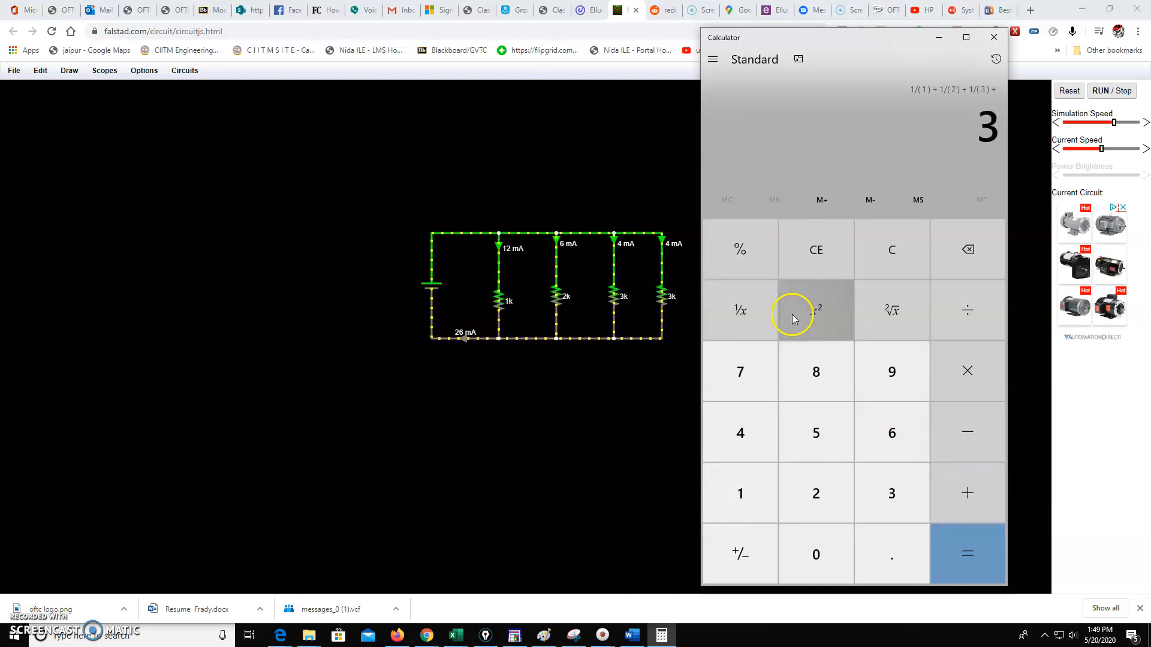
click(747, 307)
click(977, 542)
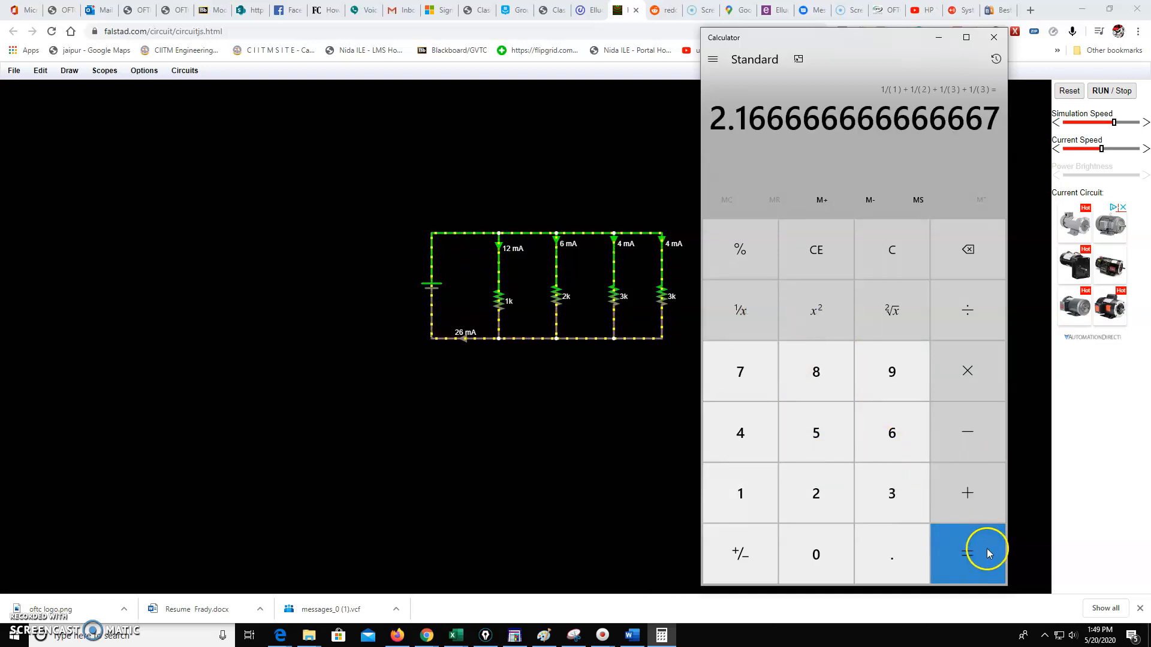
click(776, 318)
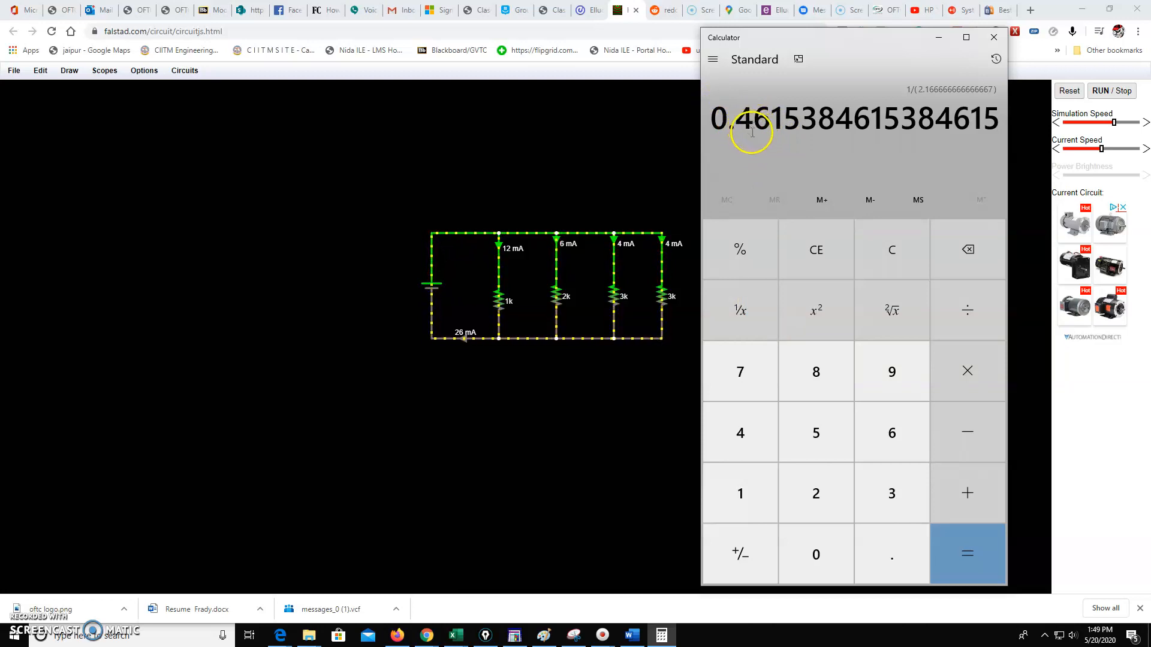
Divide 12 by 0.461 in a fresh calculation to get the total current
click(825, 234)
click(748, 496)
click(823, 491)
click(944, 310)
click(897, 577)
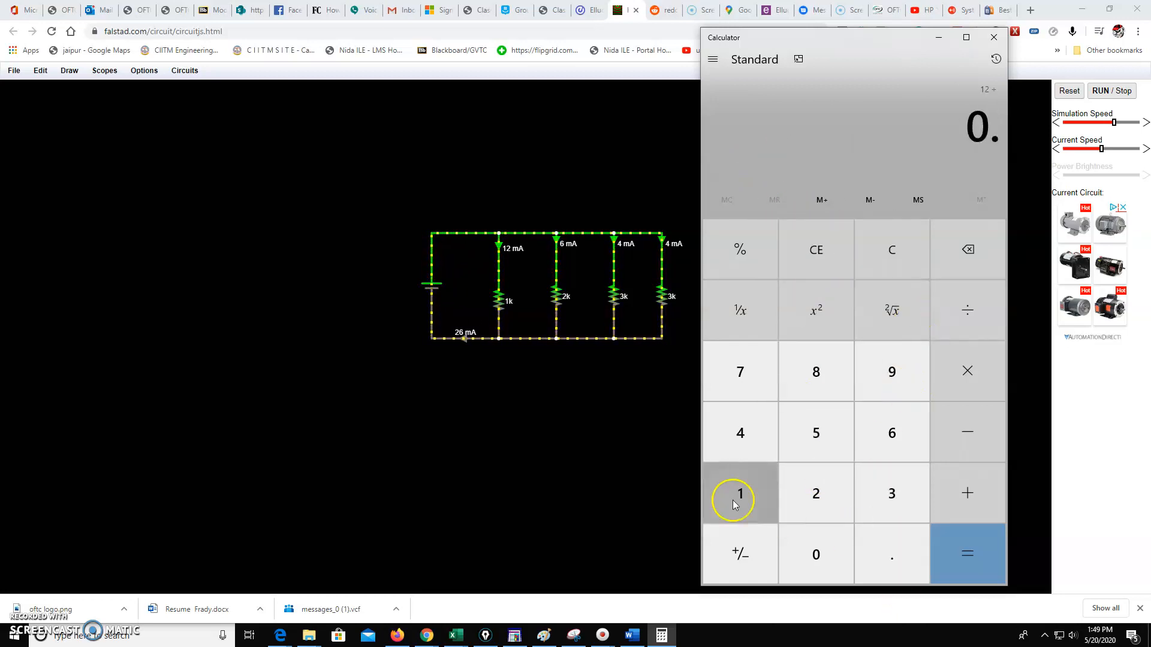
click(743, 440)
click(875, 417)
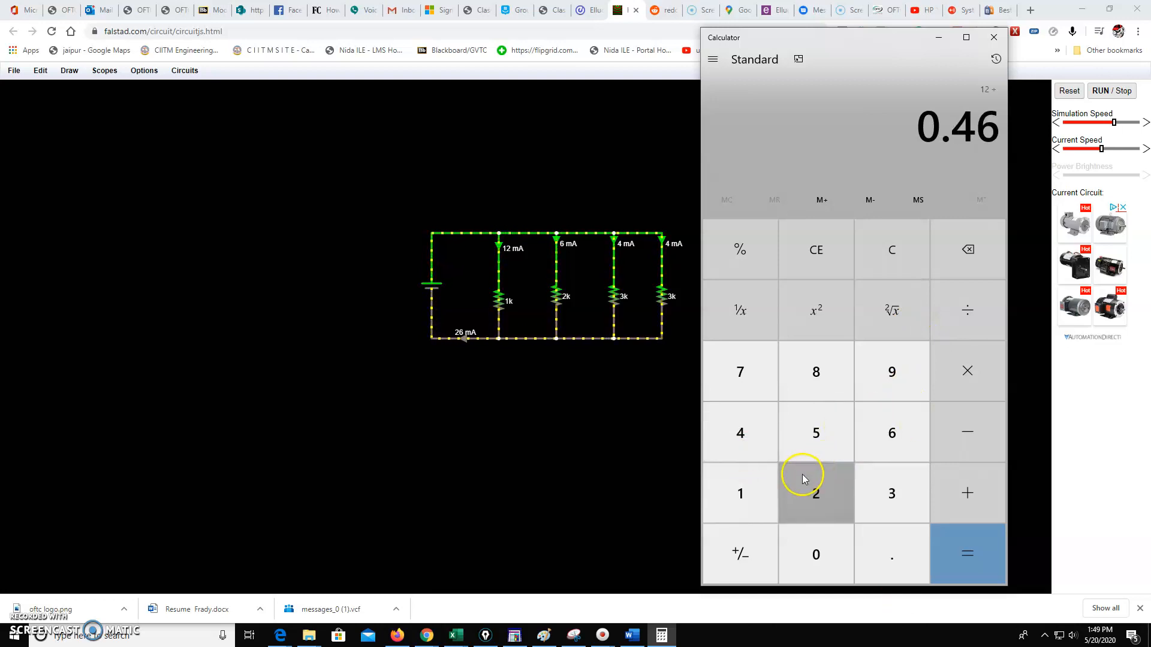
click(763, 495)
click(958, 546)
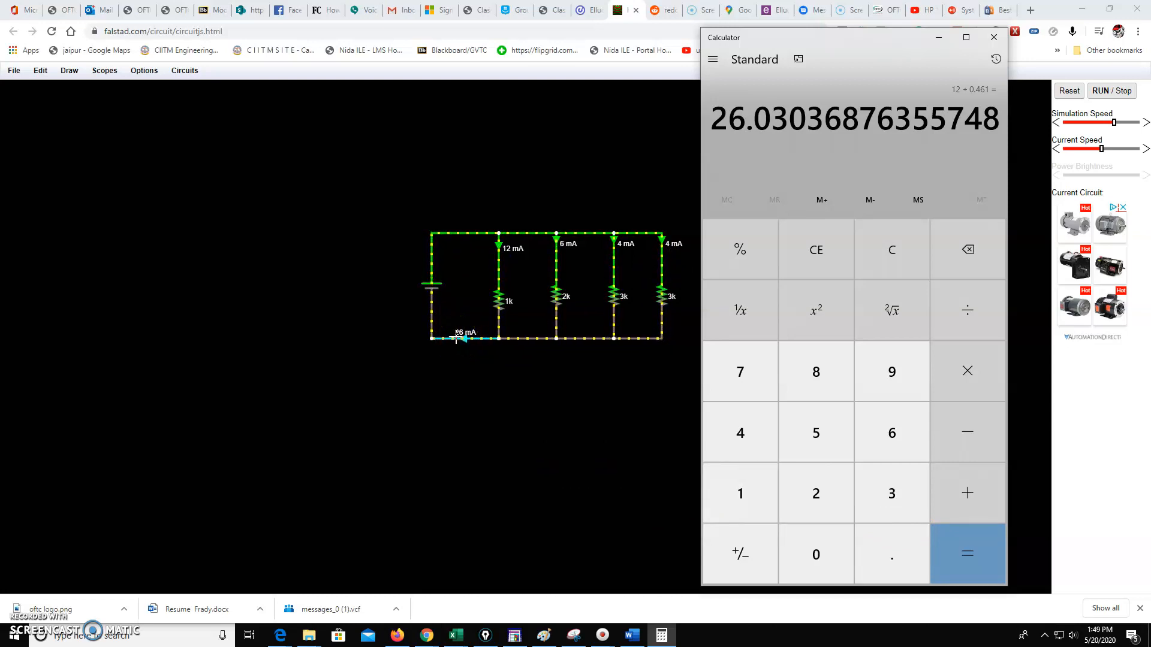
Return to the circuit and set the fourth resistor's resistance to 5k ohms
right_click(661, 292)
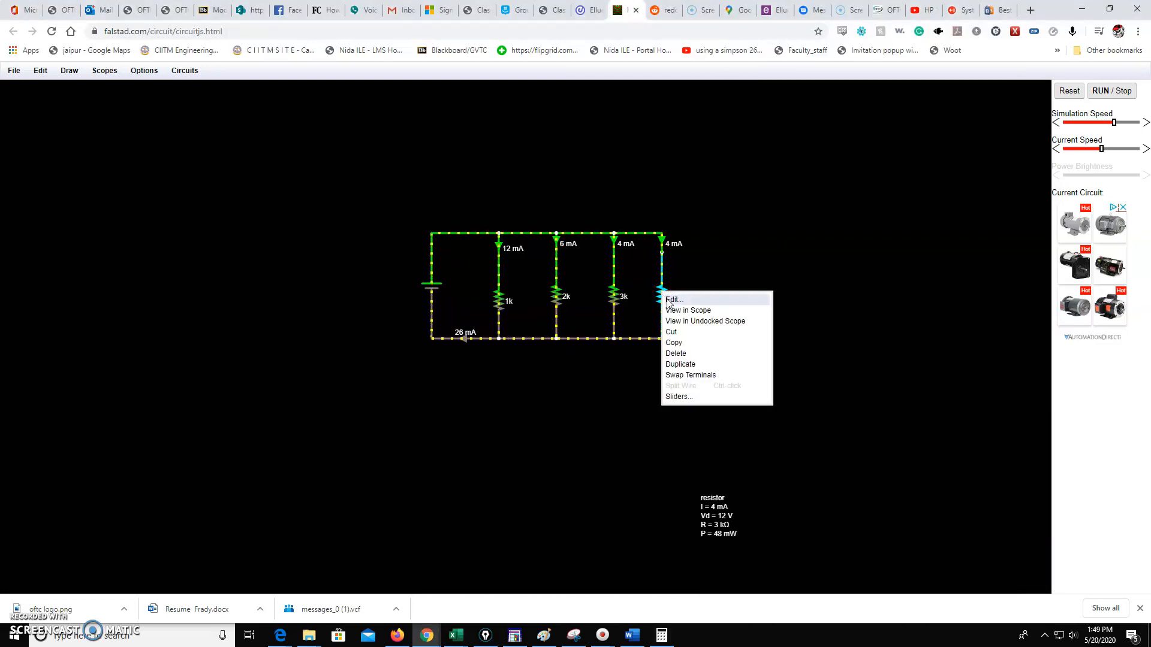
click(667, 298)
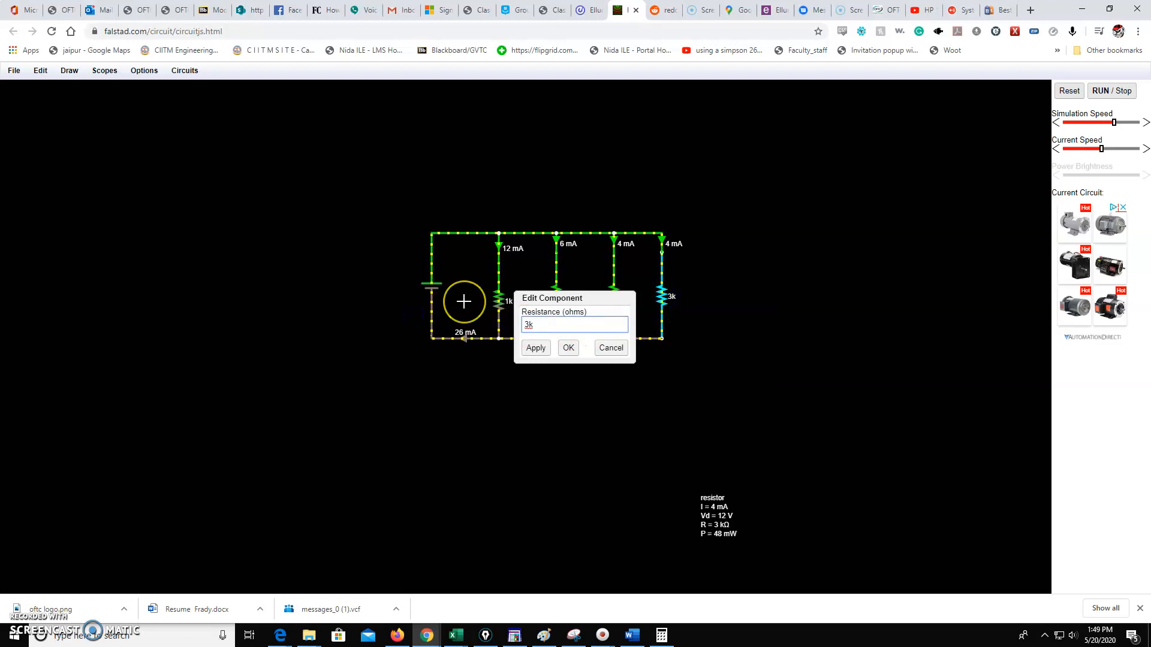
key(Return)
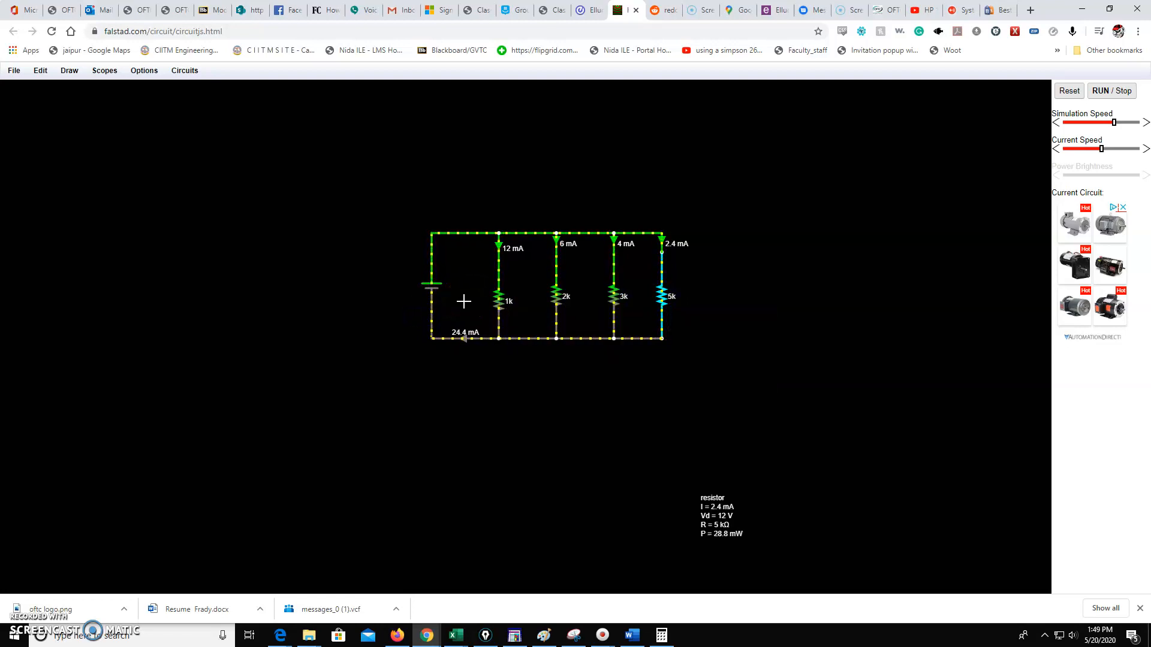
Switch to Calculator, clear it, add the reciprocals of 1, 2, 3 and 5, and take the sum's reciprocal for the total resistance
click(664, 637)
click(887, 267)
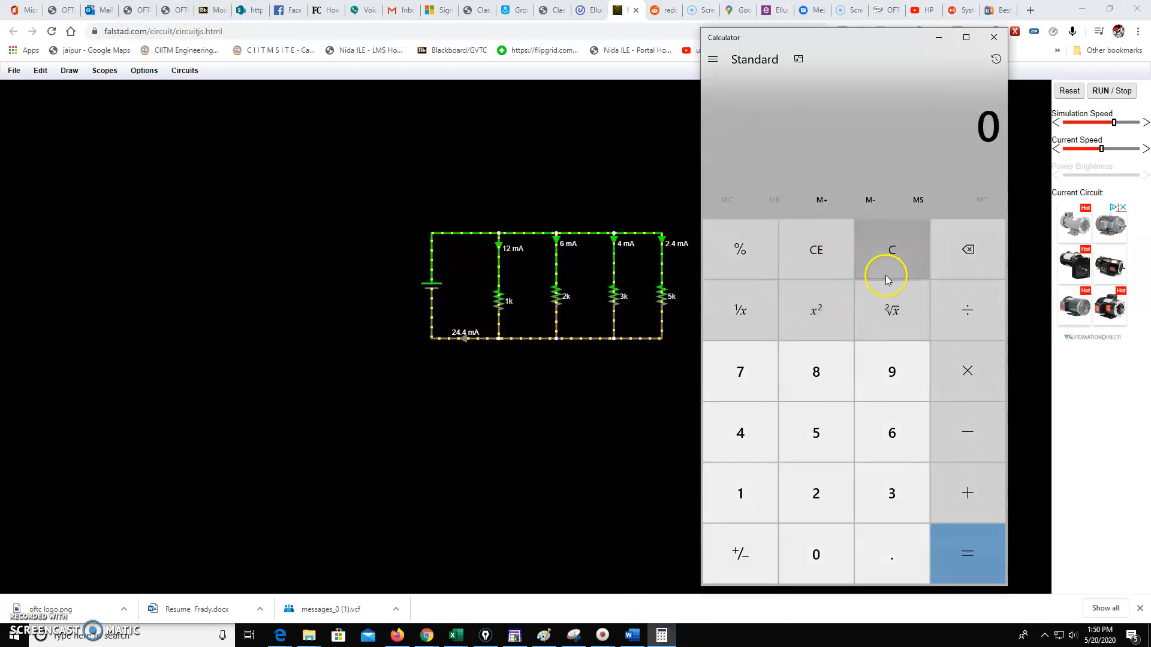
click(740, 496)
click(721, 311)
click(963, 479)
click(833, 496)
click(743, 323)
click(937, 478)
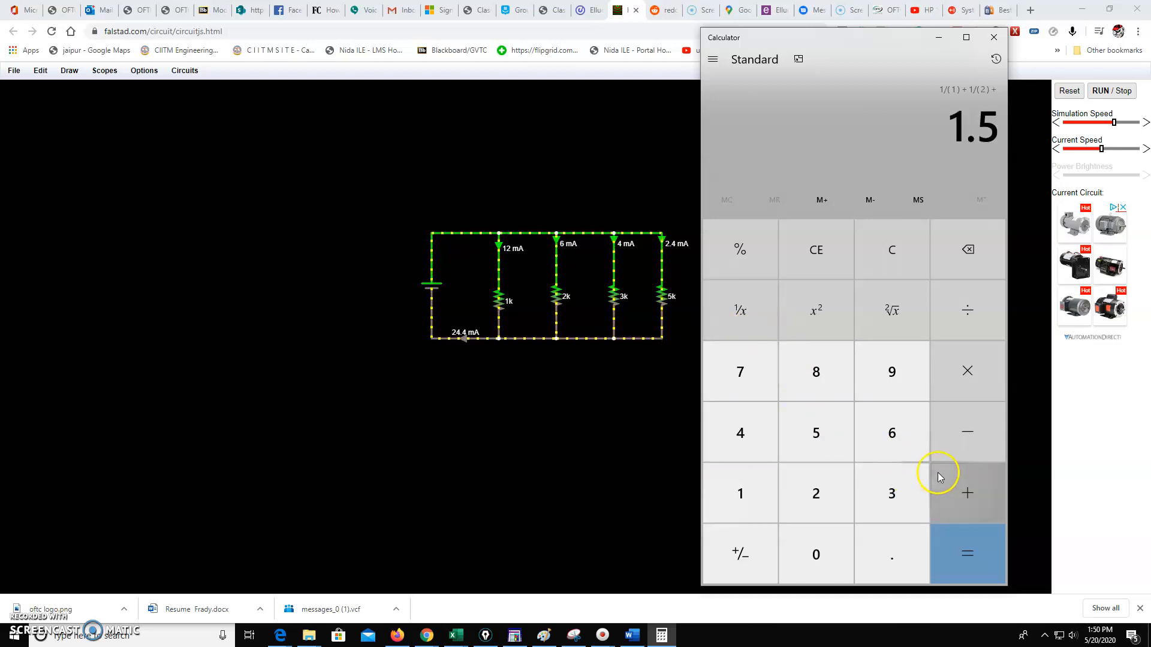
click(861, 489)
click(743, 318)
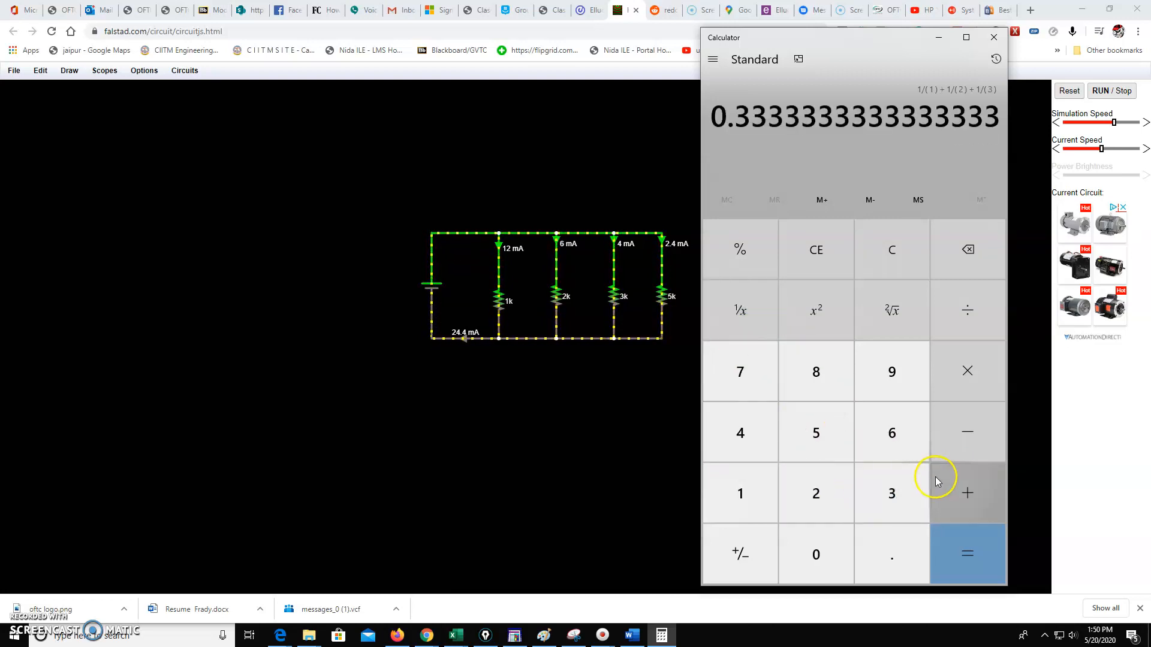
click(955, 481)
click(821, 445)
click(721, 312)
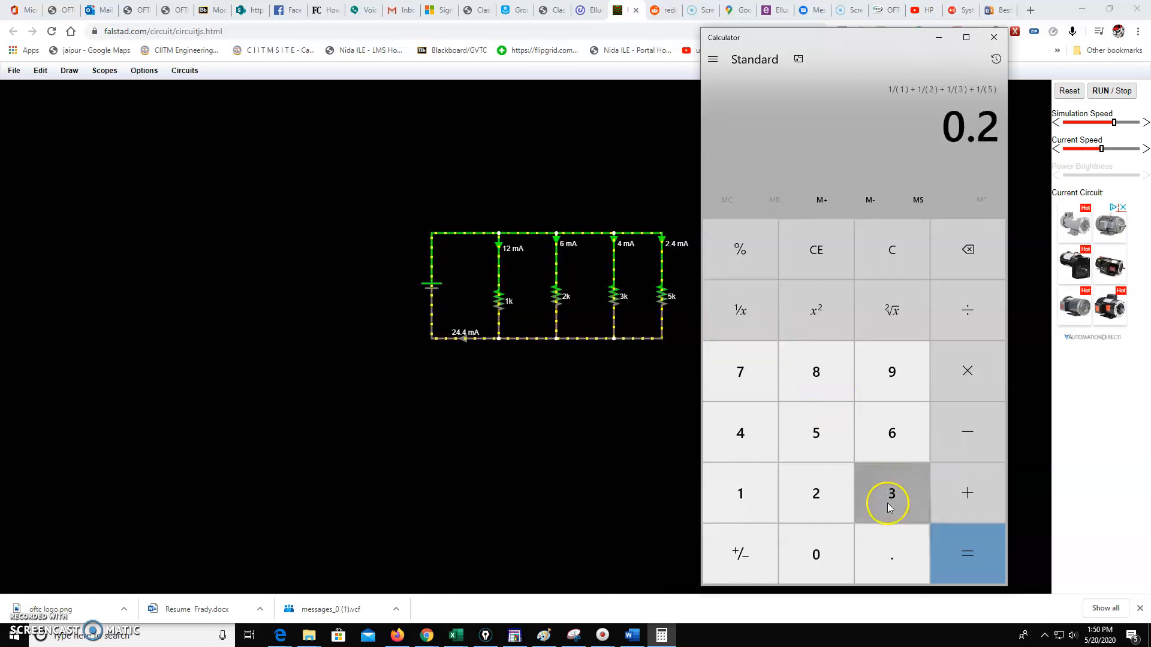
click(959, 546)
click(753, 330)
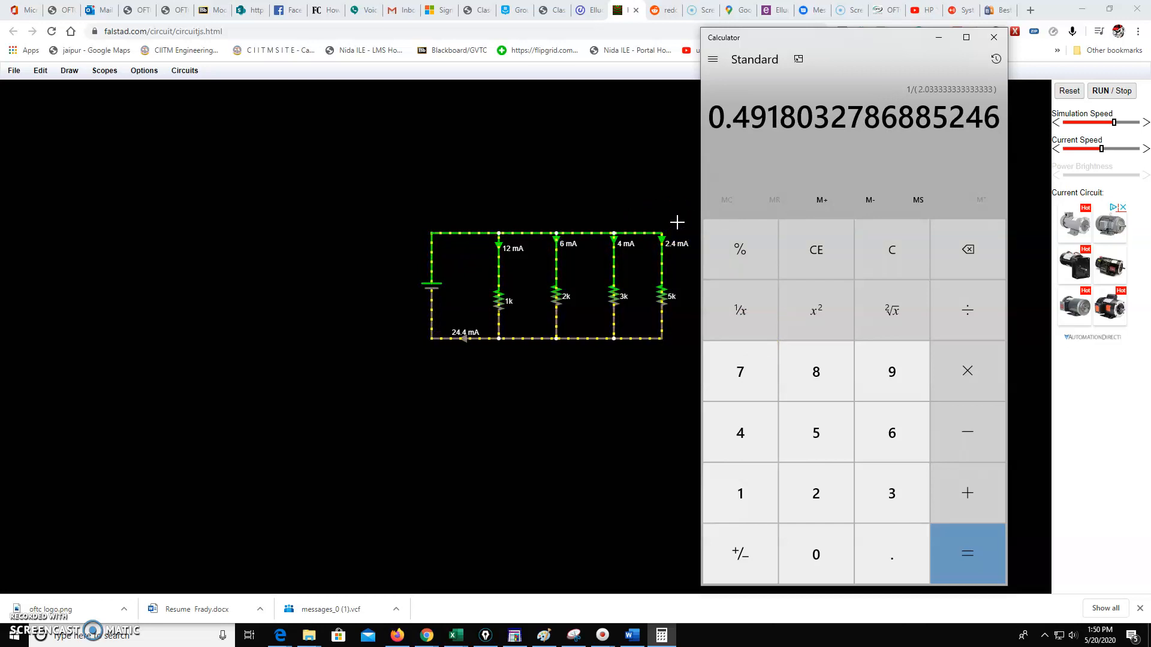
Divide 12 by 0.492 in a fresh calculation to get the total current, and clear the calculator
click(894, 250)
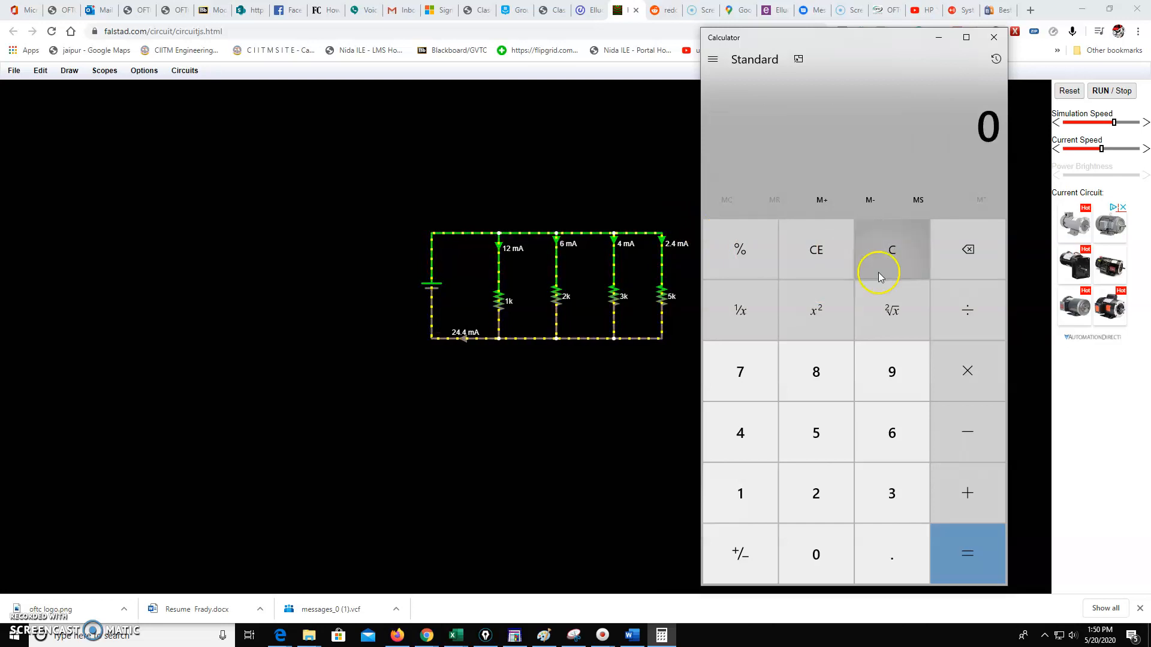
click(749, 477)
click(800, 483)
click(963, 312)
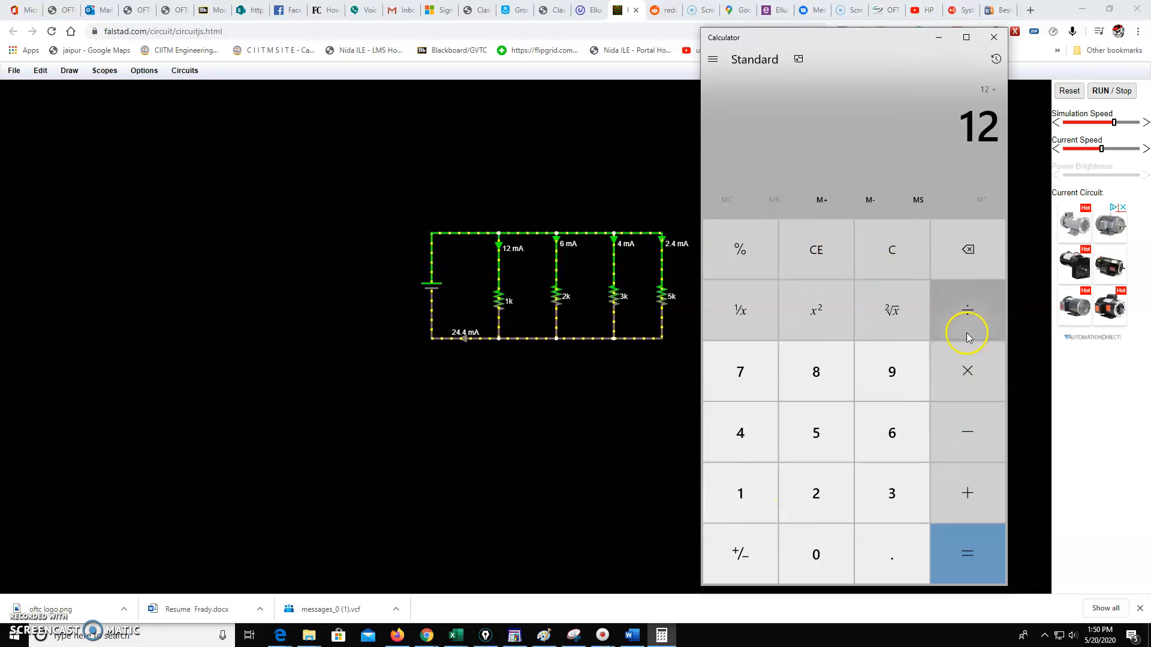
click(892, 547)
click(739, 446)
click(898, 390)
click(835, 482)
click(967, 544)
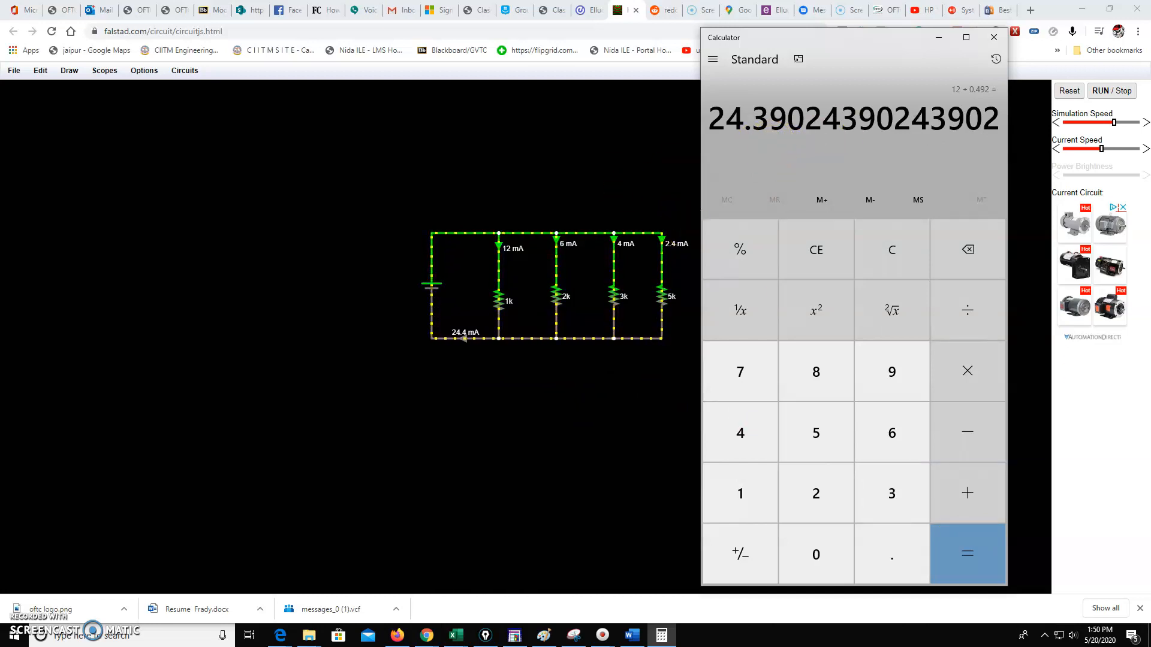
click(915, 253)
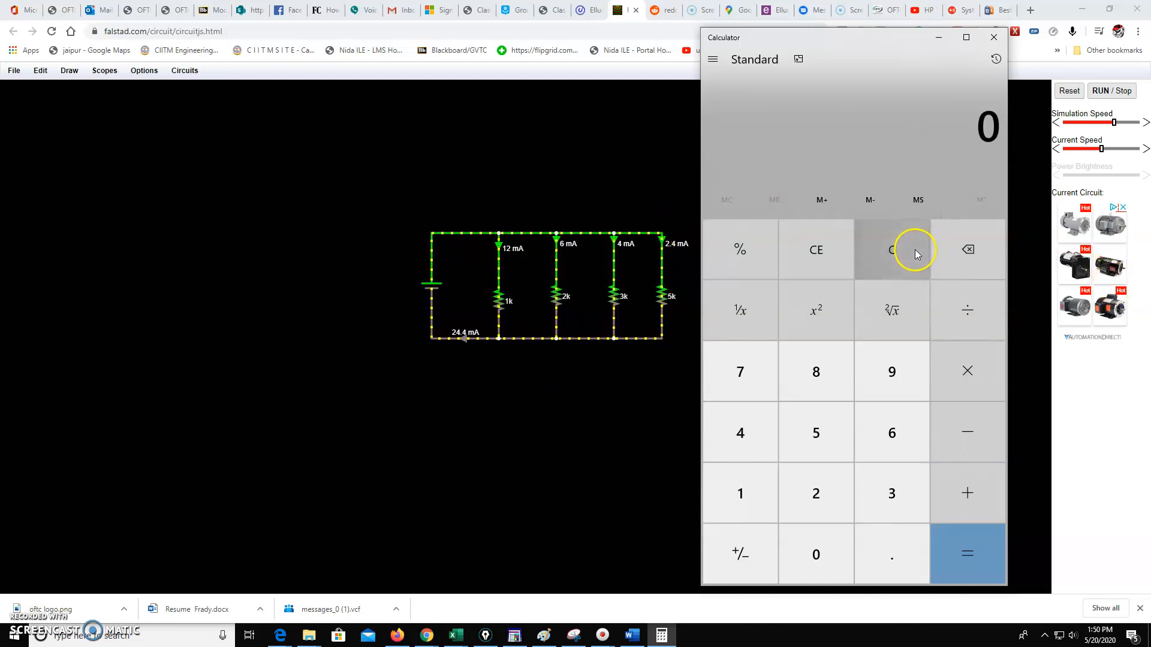
Move the calculator aside and cut the 5k fourth resistor out of the circuit
drag(827, 41, 992, 37)
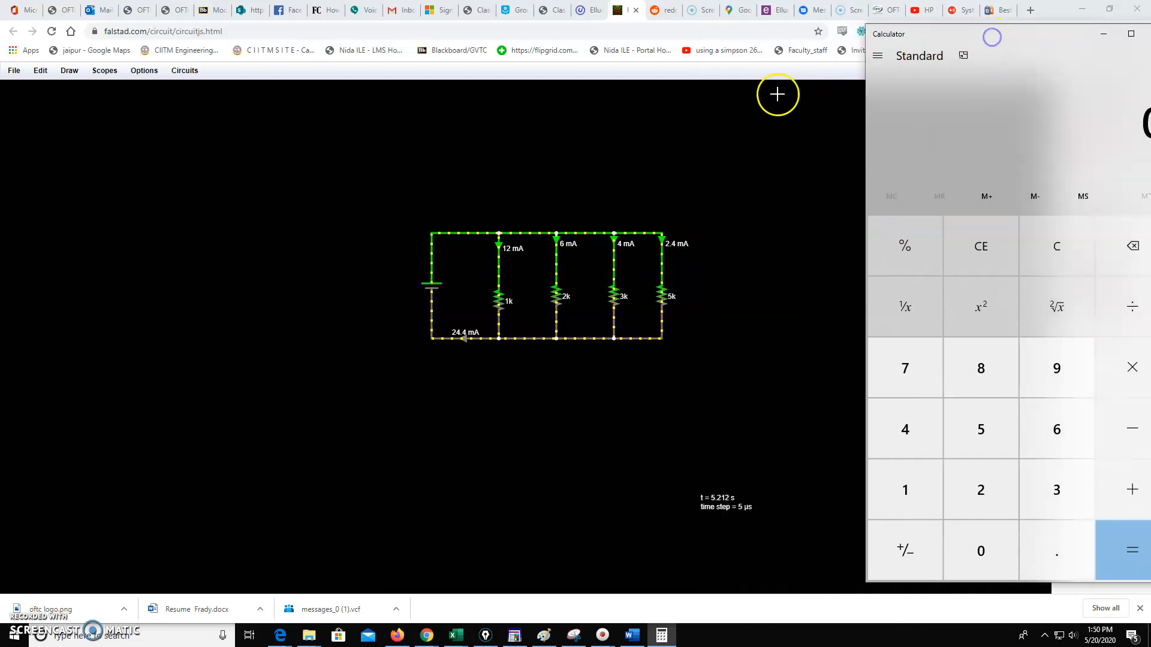
click(664, 289)
right_click(664, 292)
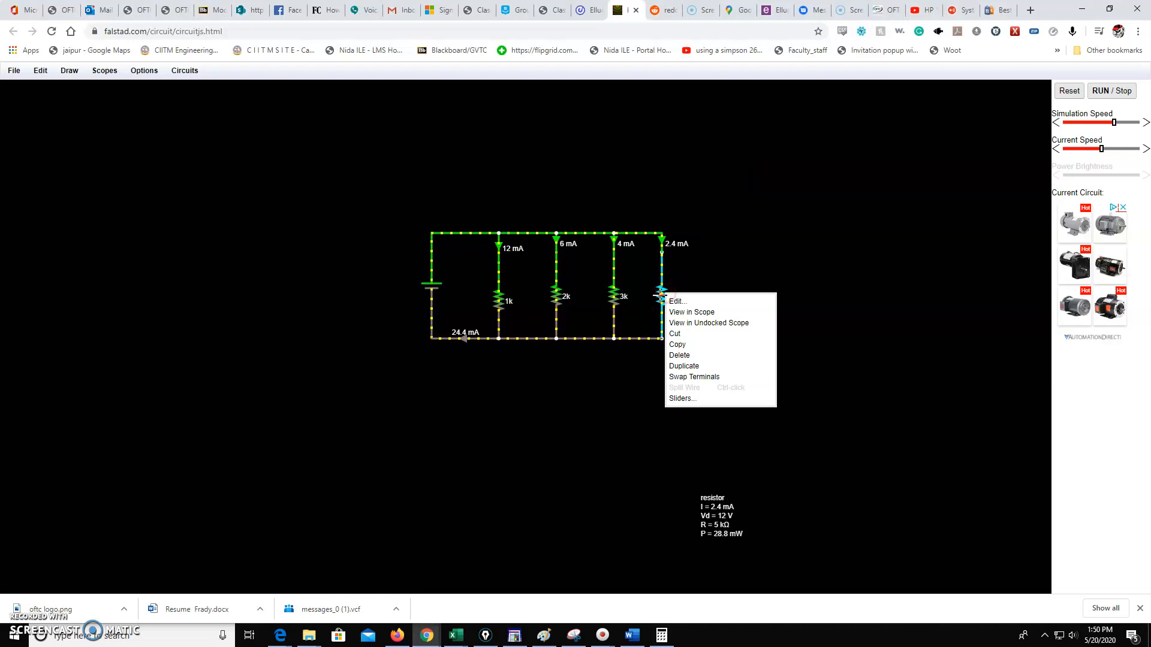
click(689, 332)
click(615, 125)
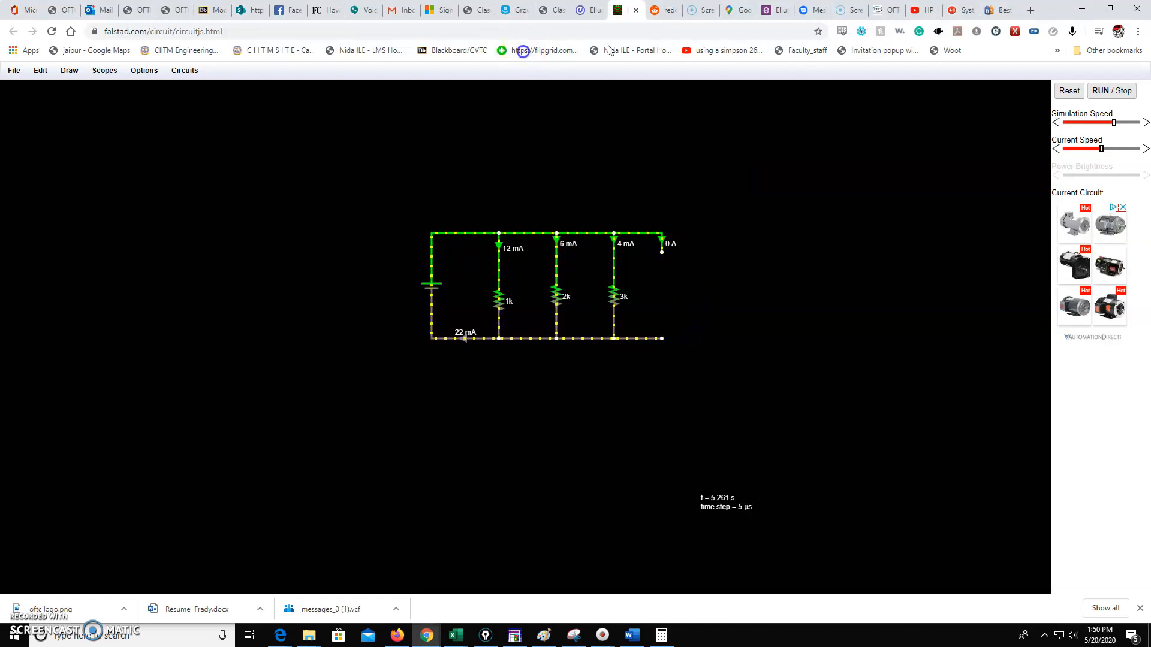
Bridge the gap left by the cut fourth resistor with a plain wire and try running the shorted circuit
click(64, 74)
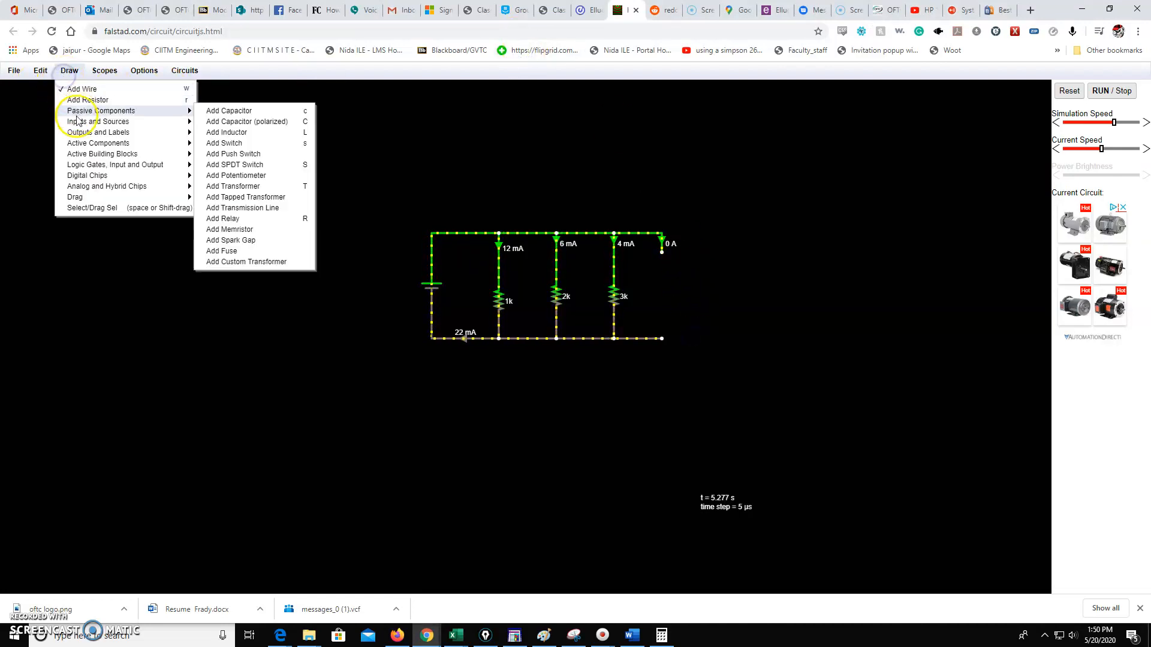
click(34, 72)
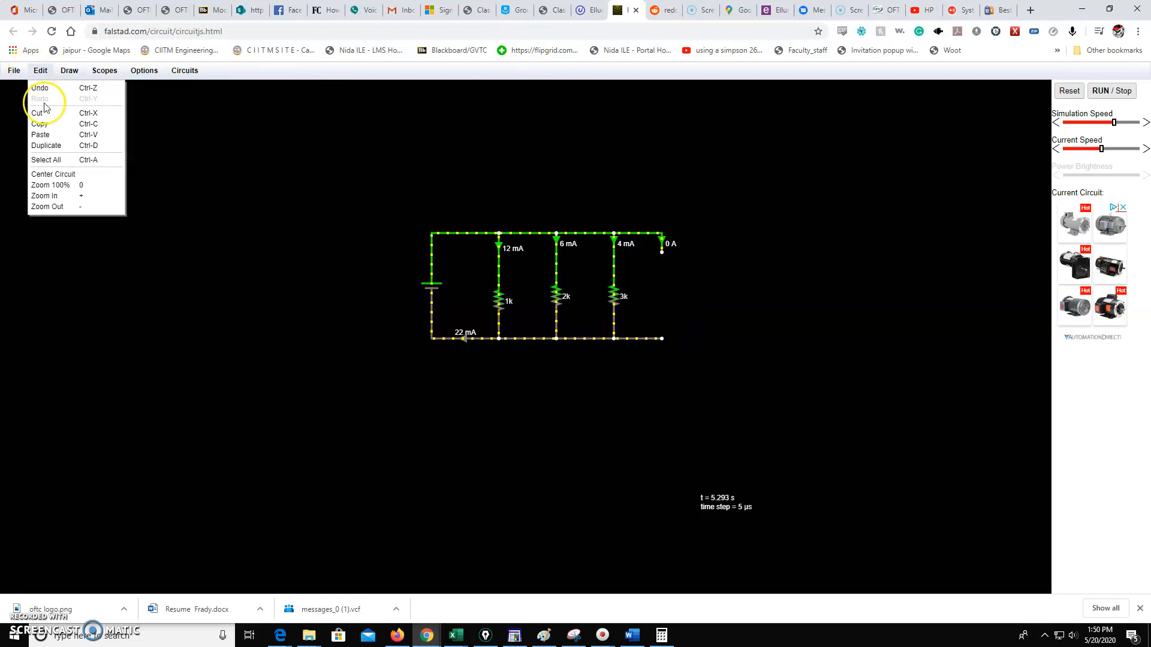
click(70, 71)
click(84, 96)
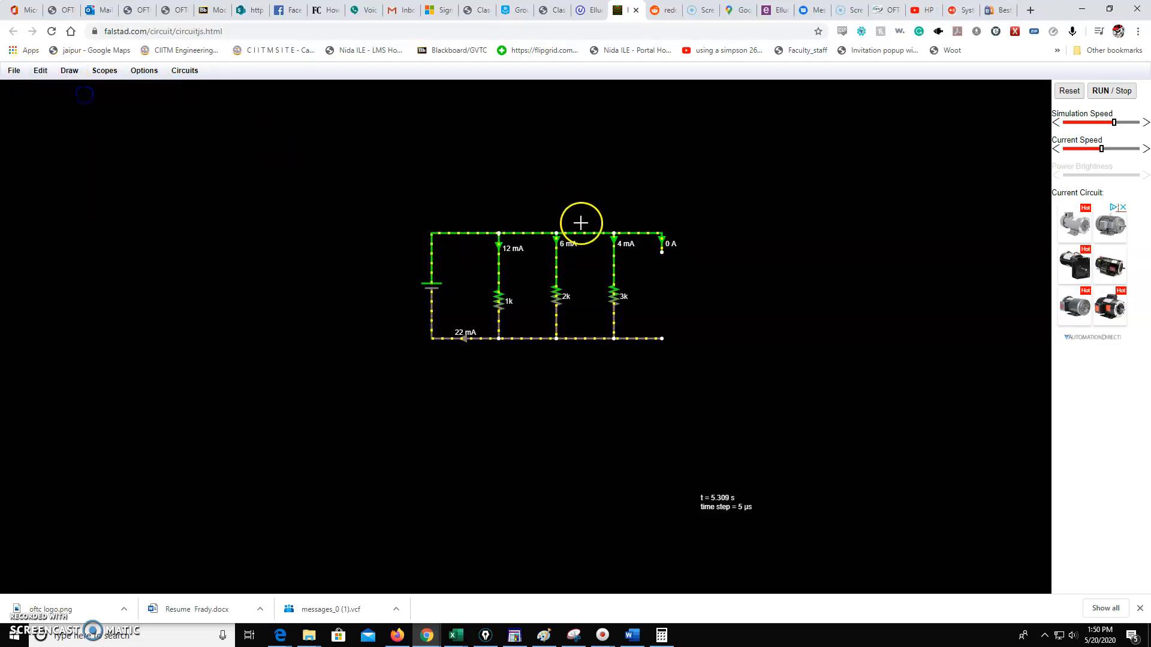
drag(663, 252, 661, 337)
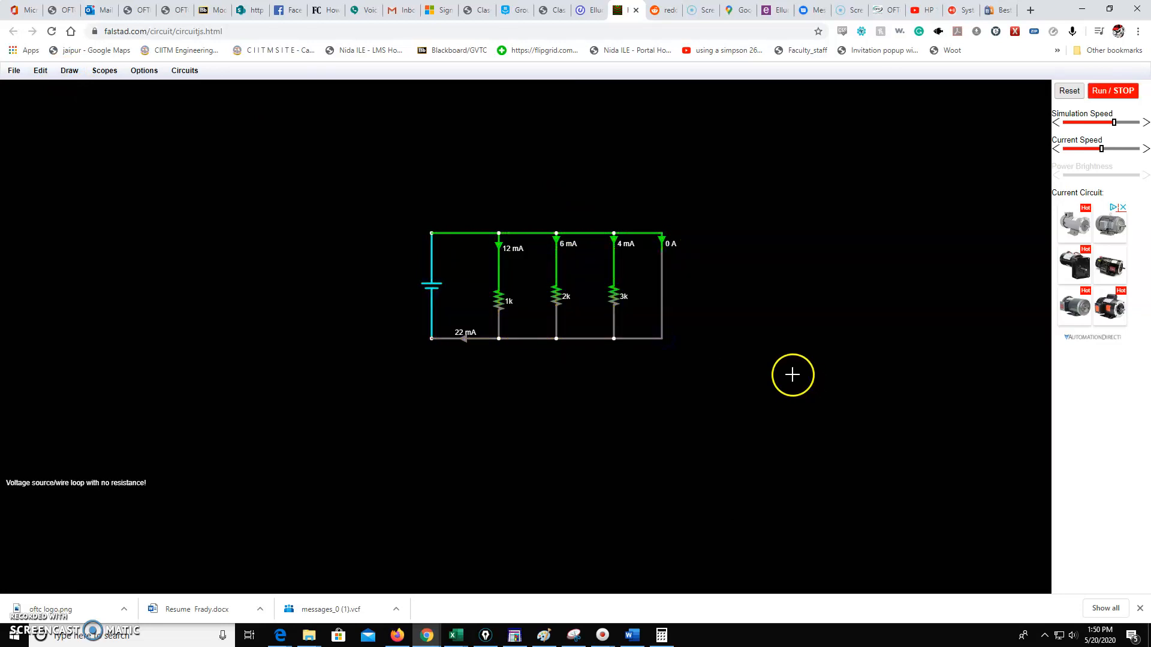
click(1101, 91)
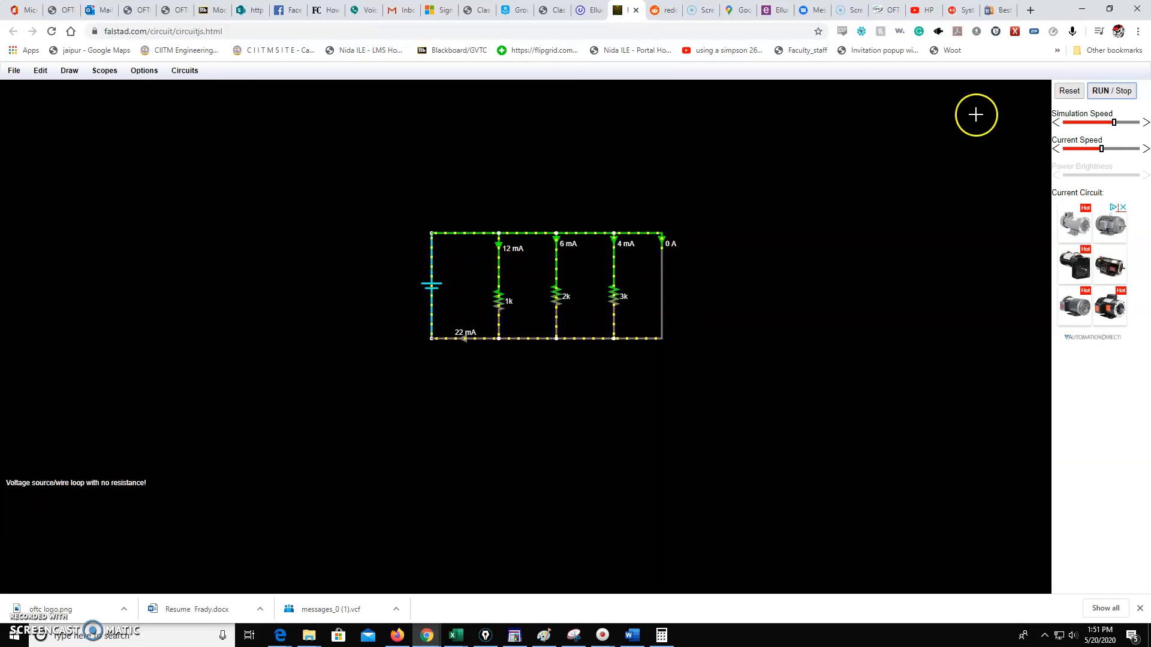
click(1103, 94)
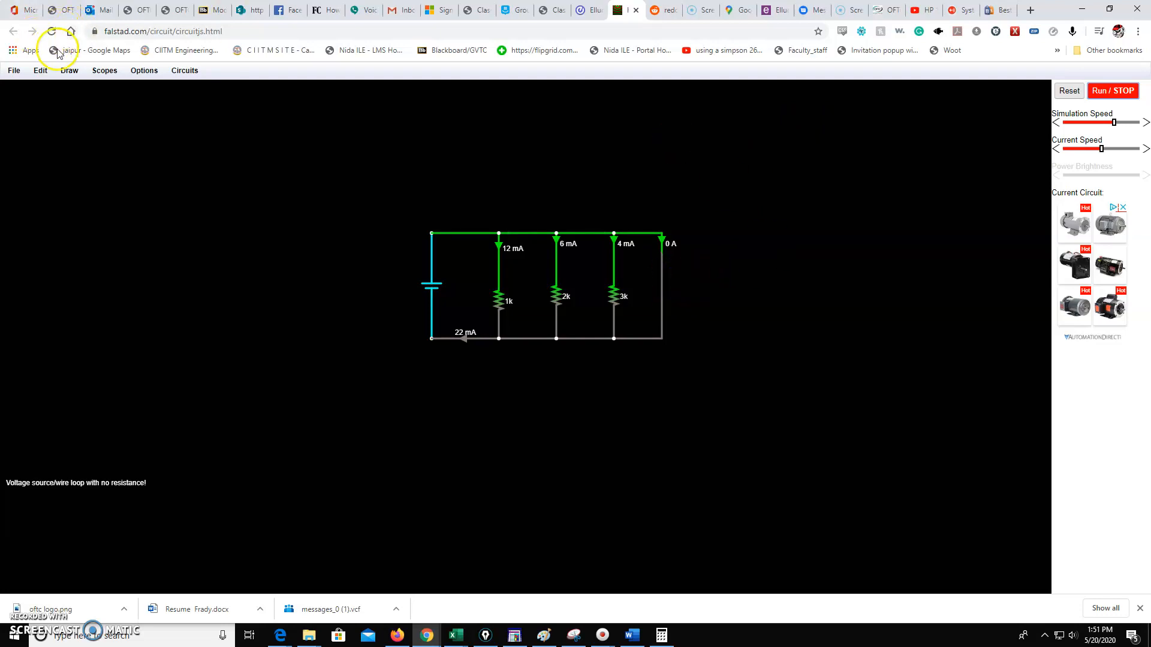
Undo the added wire and the cut of the 5k fourth resistor, and restart the simulation
click(41, 72)
click(48, 88)
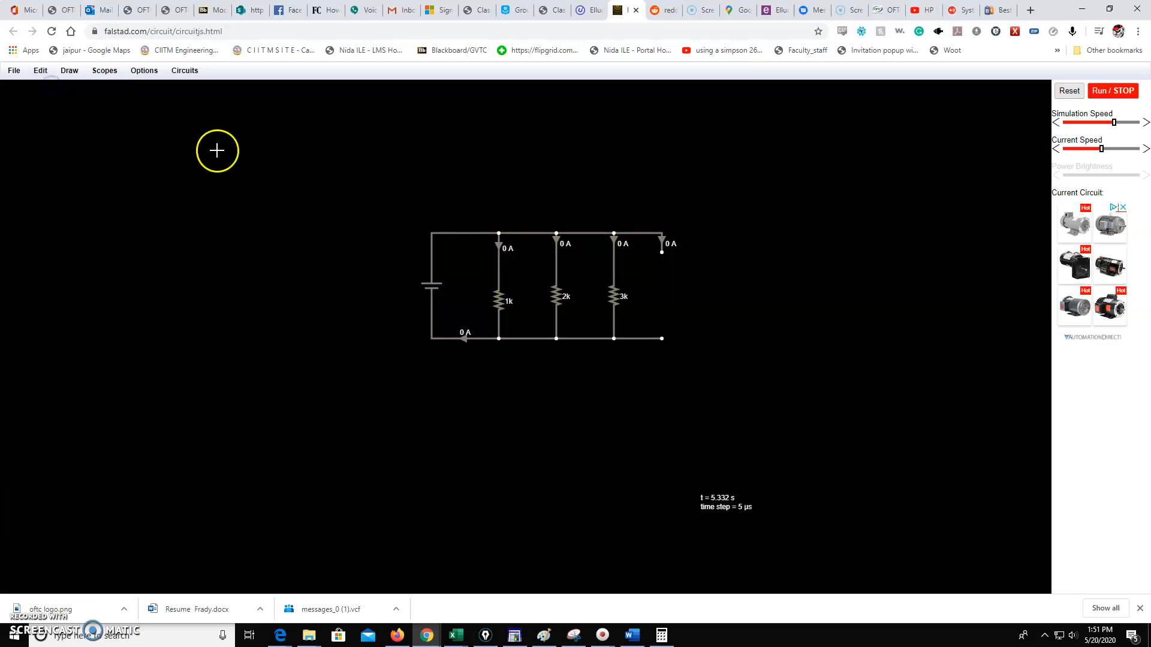
click(37, 72)
click(54, 86)
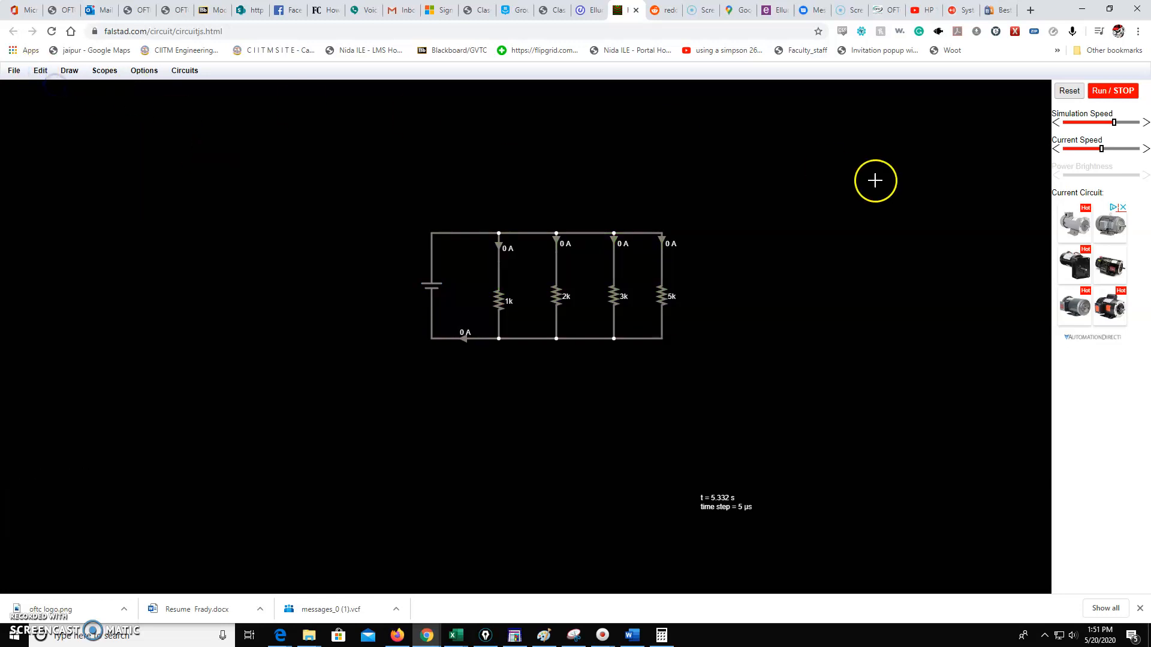
click(1098, 93)
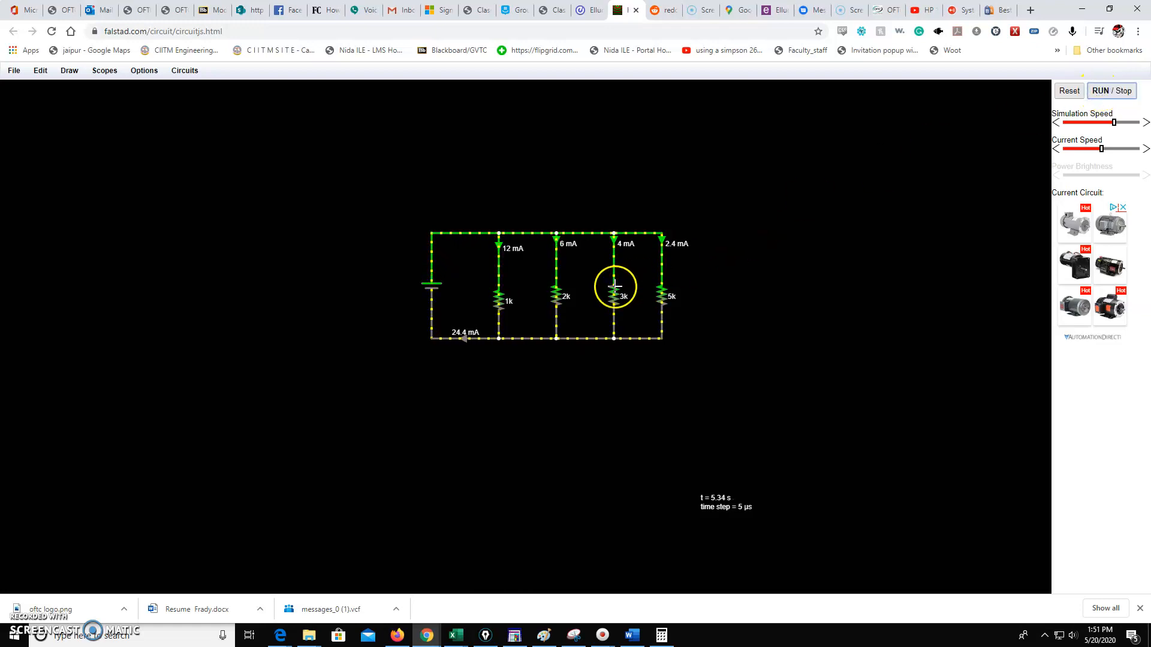
Cut the 2k second resistor out of the running circuit, leaving its branch open
mouse_move(617, 291)
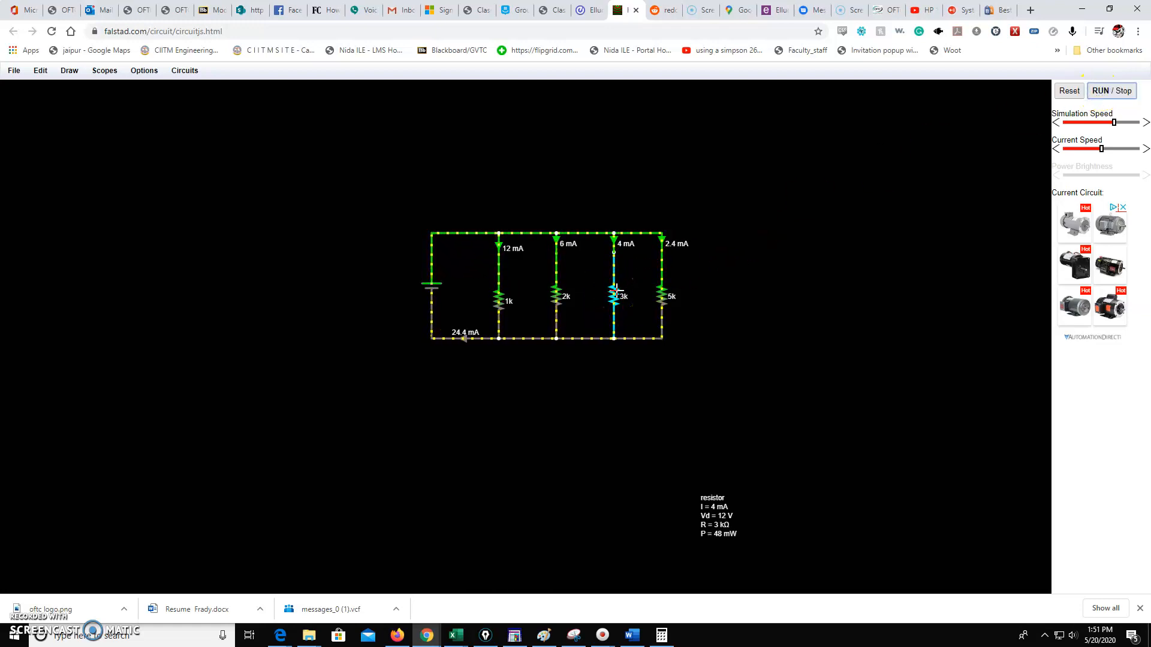
click(563, 293)
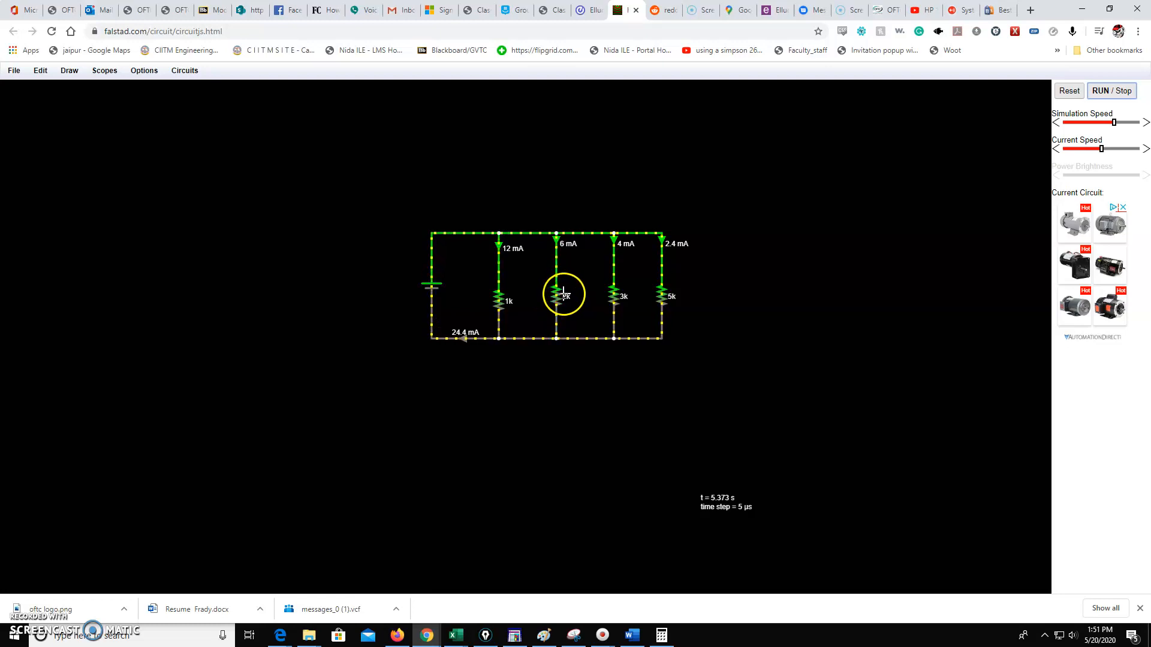
right_click(564, 294)
click(569, 337)
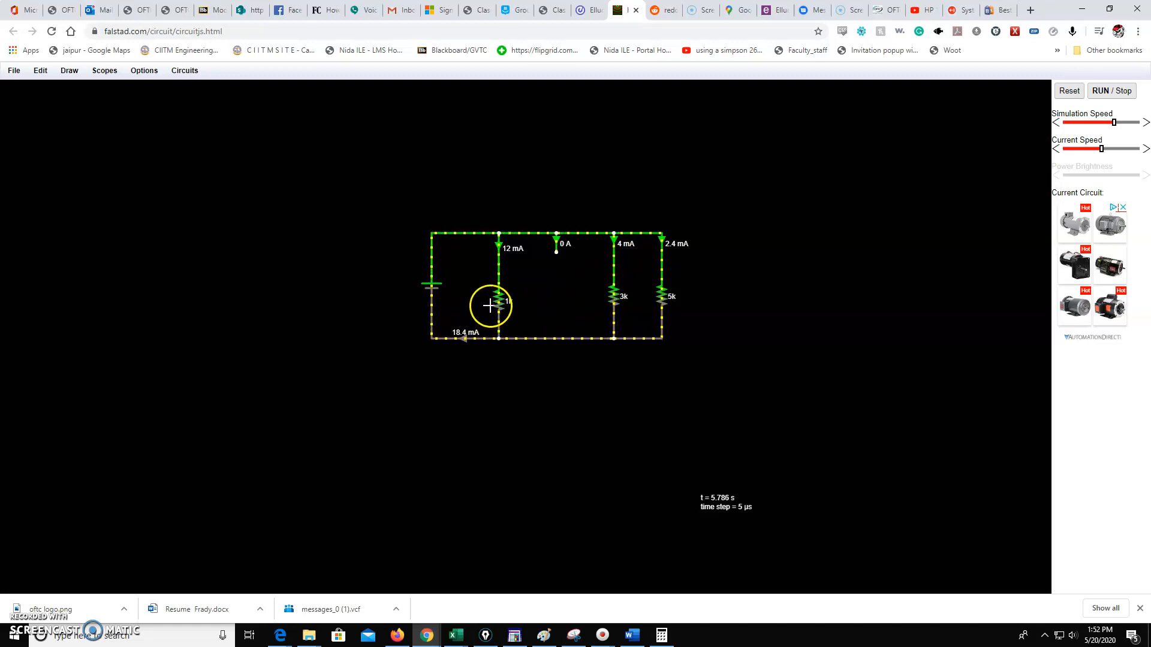
Switch to Calculator, place it beside the circuit, add the reciprocals of 1, 3 and 5, and take the sum's reciprocal for the total resistance
click(661, 635)
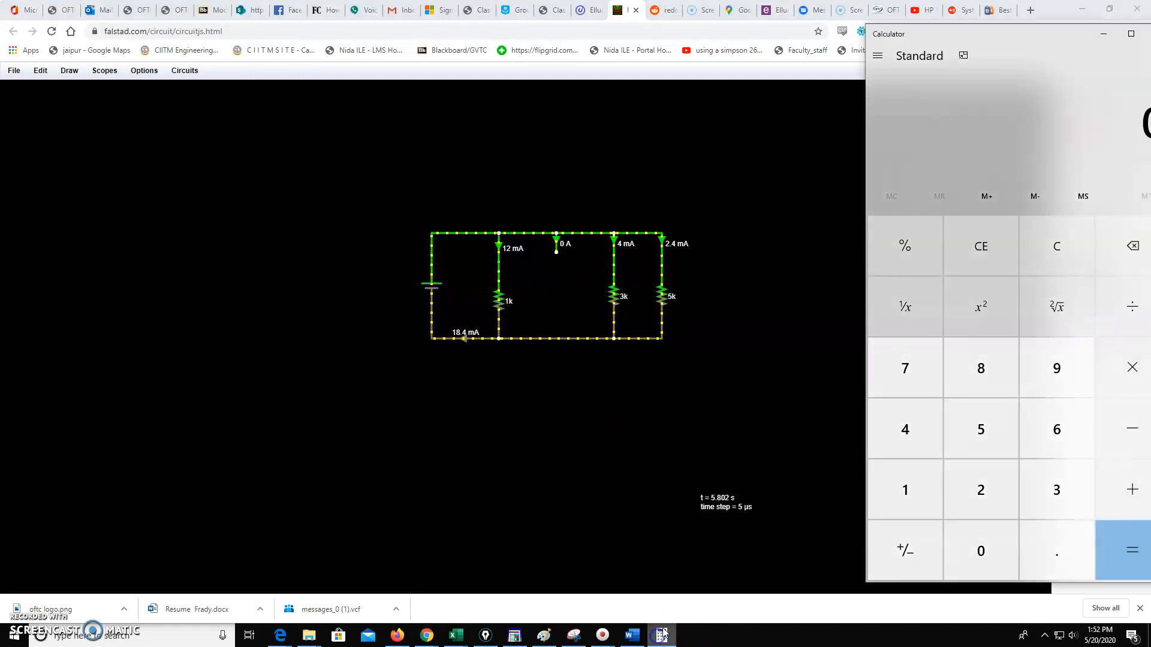
drag(1043, 33, 958, 41)
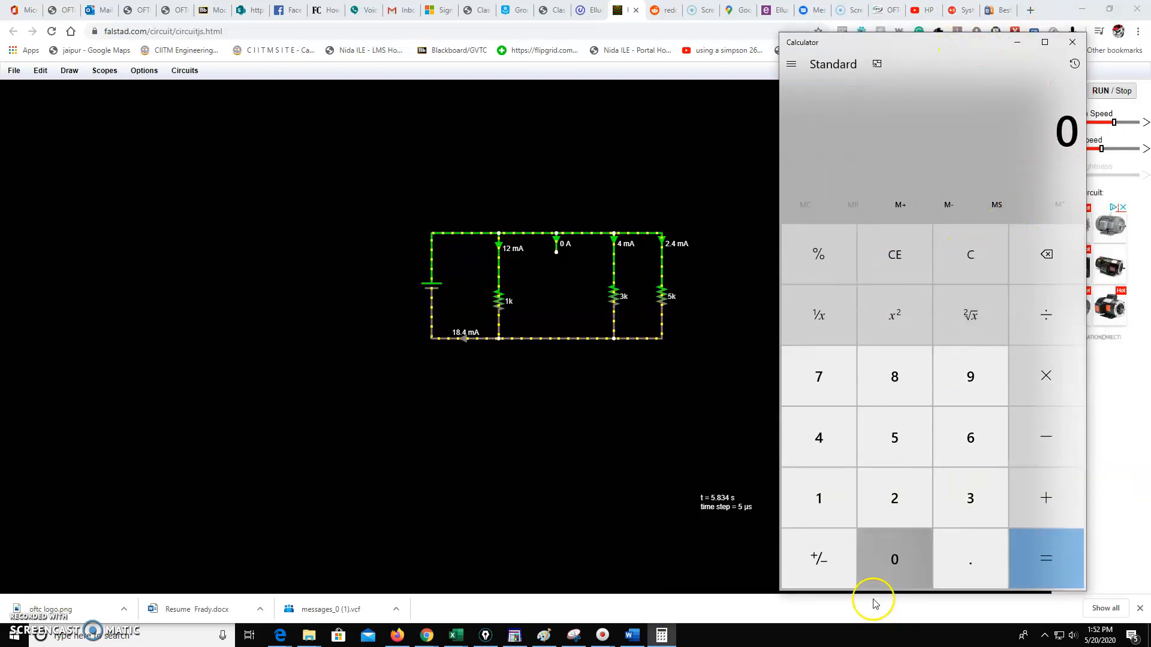
click(833, 491)
click(850, 332)
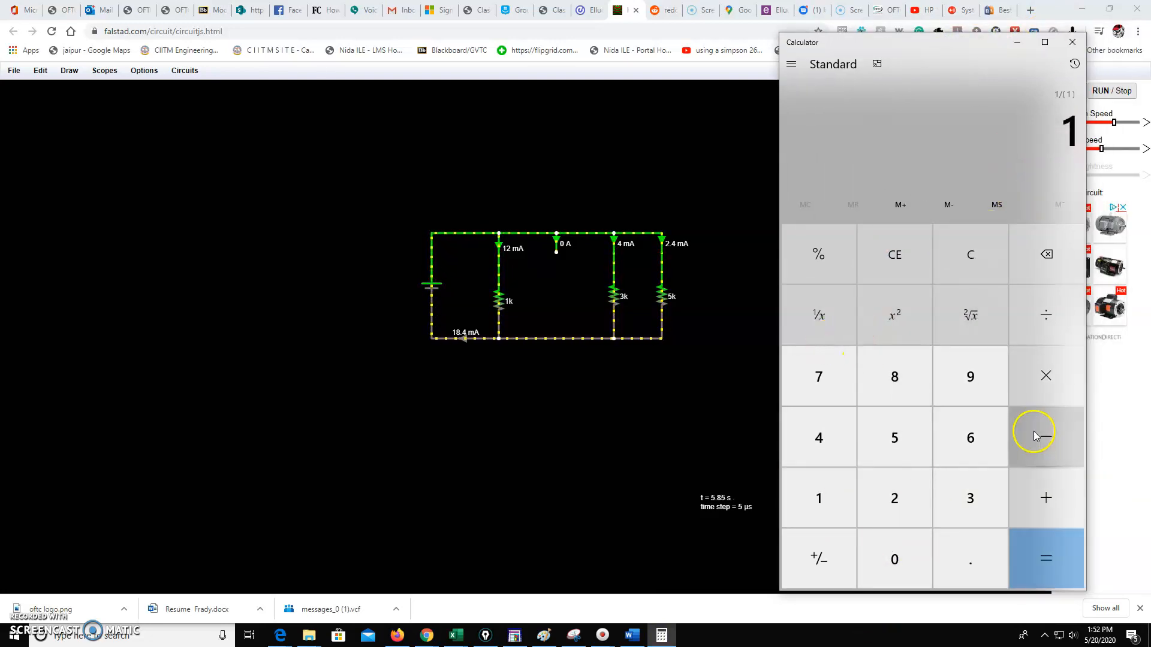
click(1052, 519)
click(970, 498)
click(823, 321)
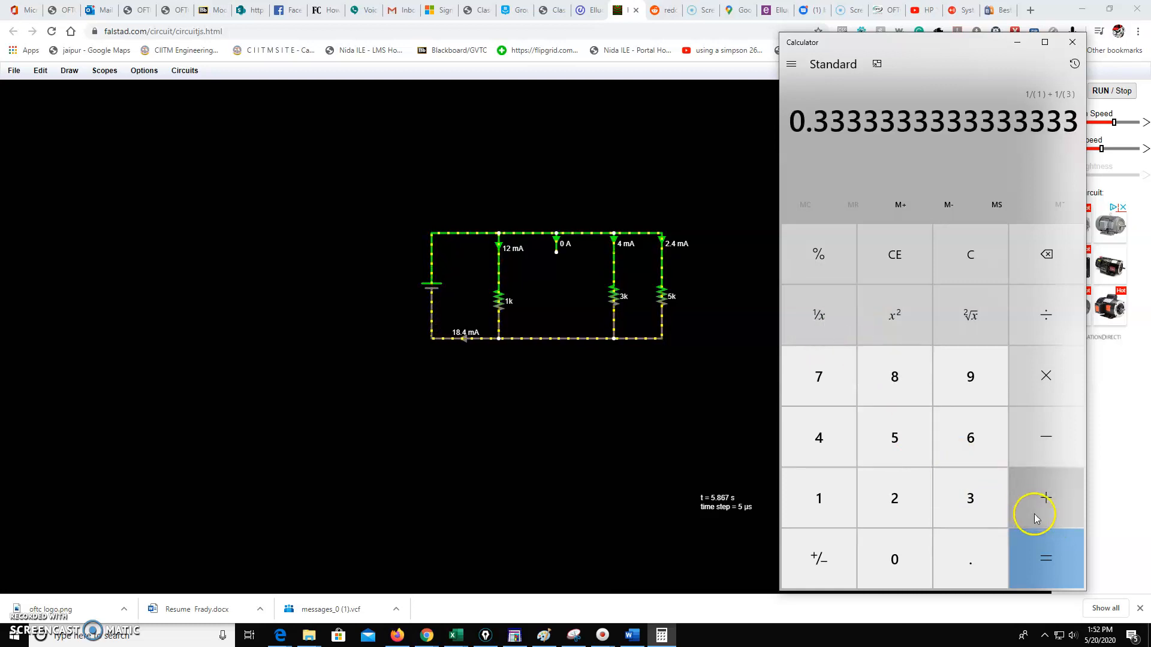
click(1030, 511)
click(873, 409)
click(836, 328)
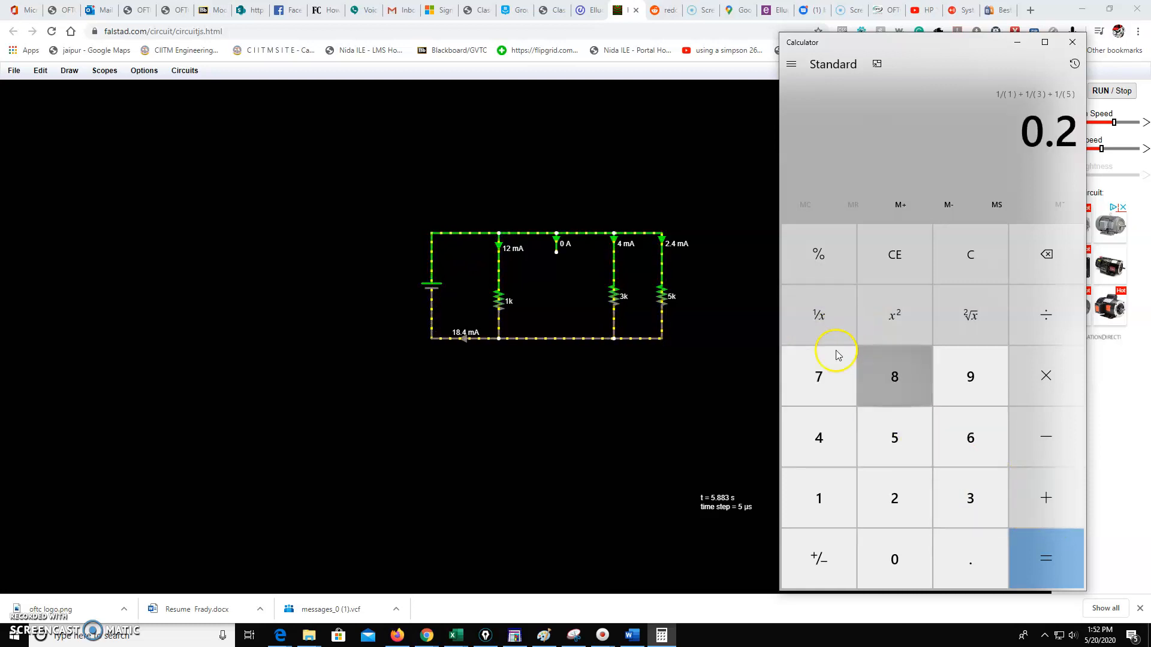
click(1032, 560)
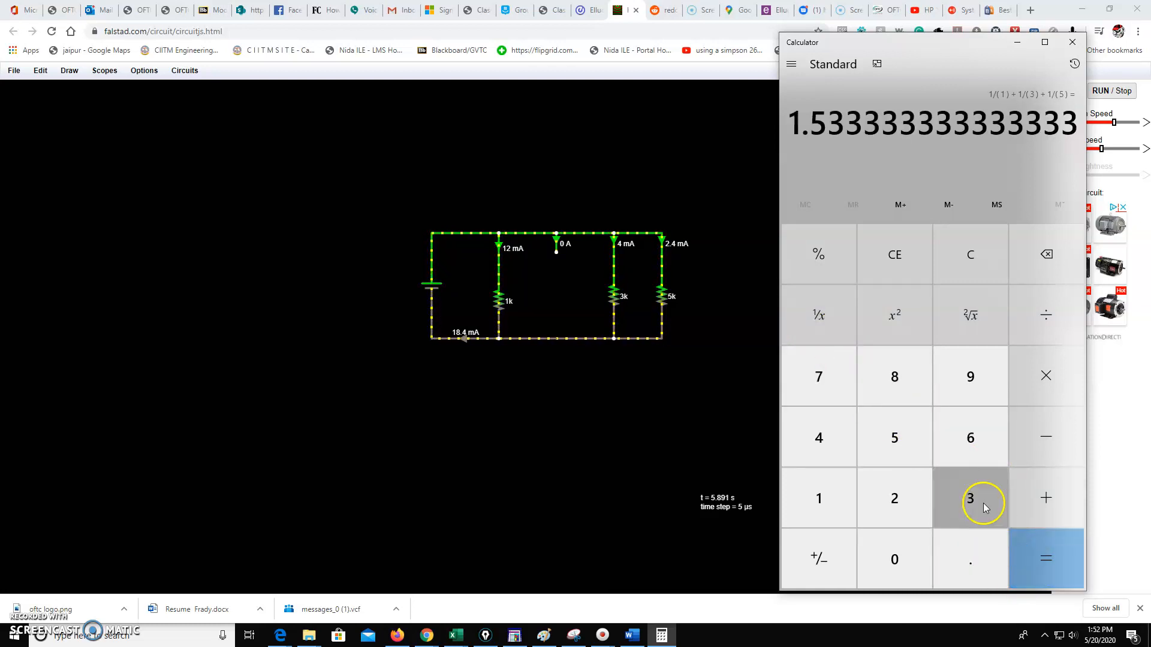
click(833, 331)
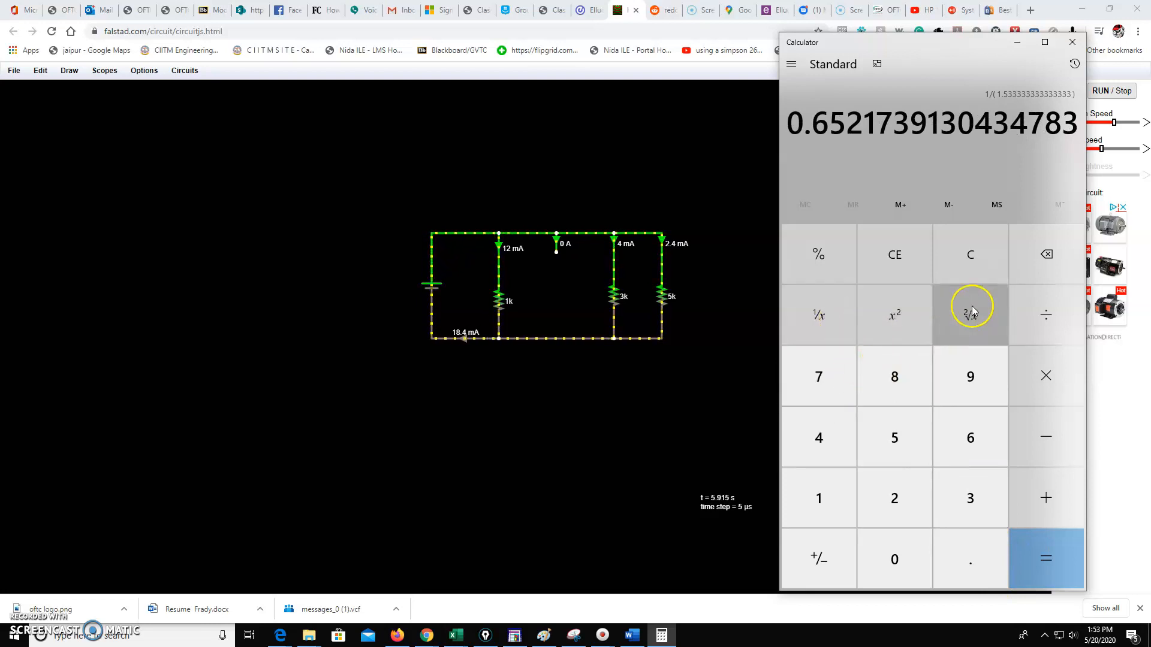
Clear the calculator and divide 12 by 0.652 to get the total current in milliamps
click(962, 268)
click(836, 507)
click(883, 501)
click(1034, 332)
click(971, 560)
click(949, 447)
click(899, 447)
click(906, 504)
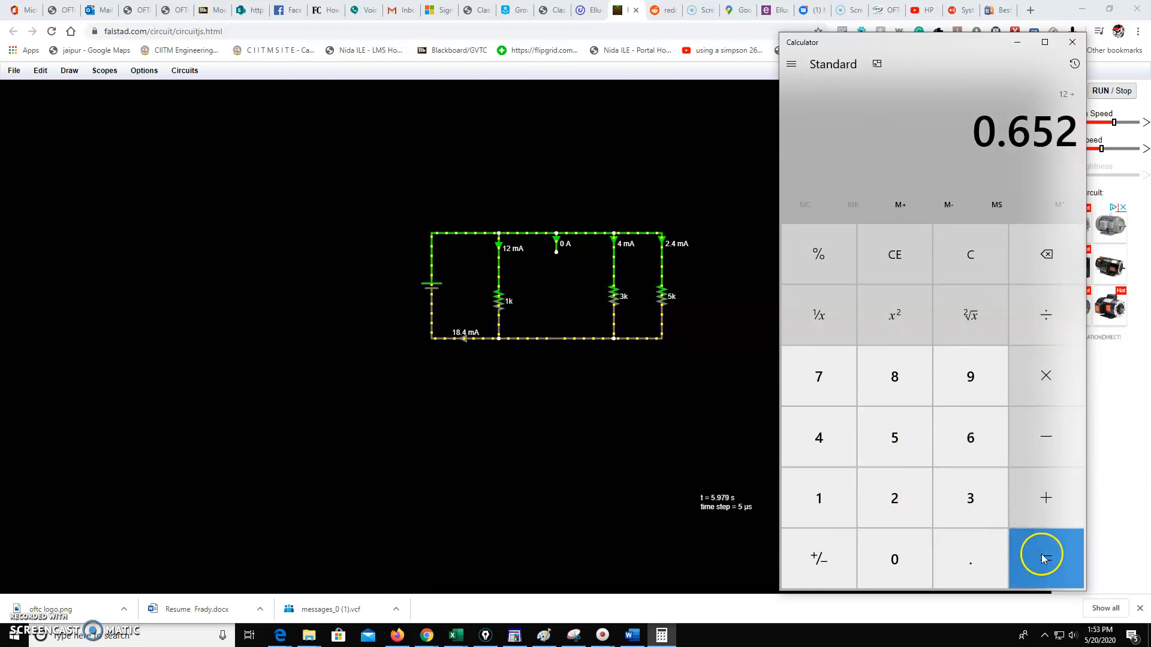
click(1042, 554)
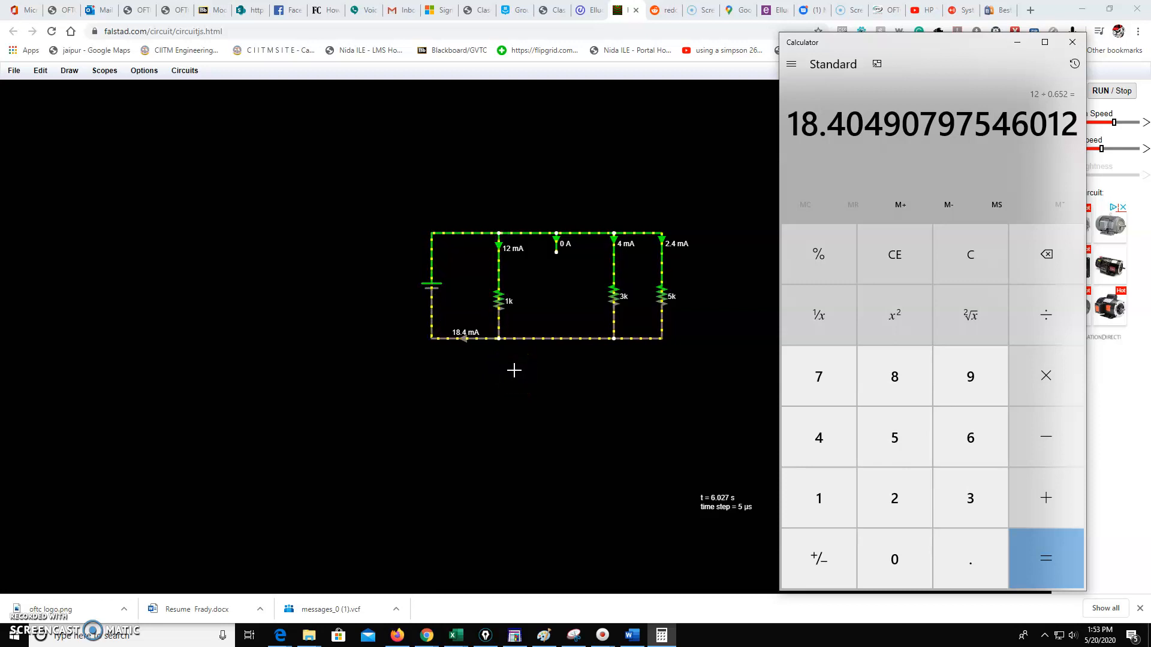
Return to the circuit simulator and open the list of file commands
click(574, 400)
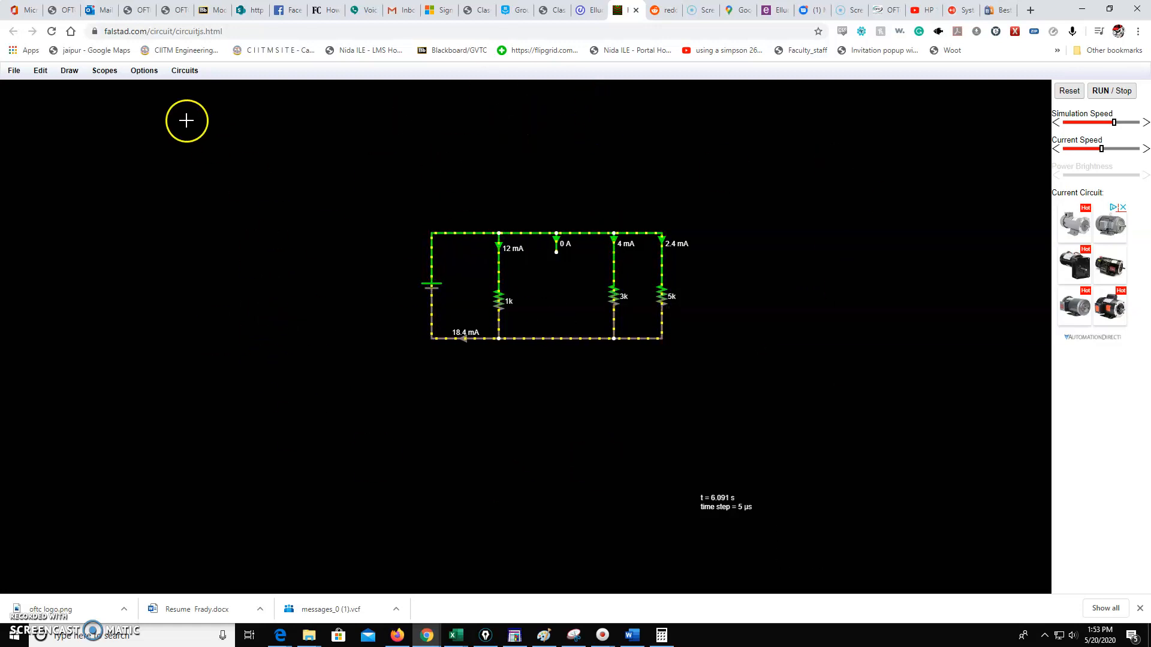
click(10, 70)
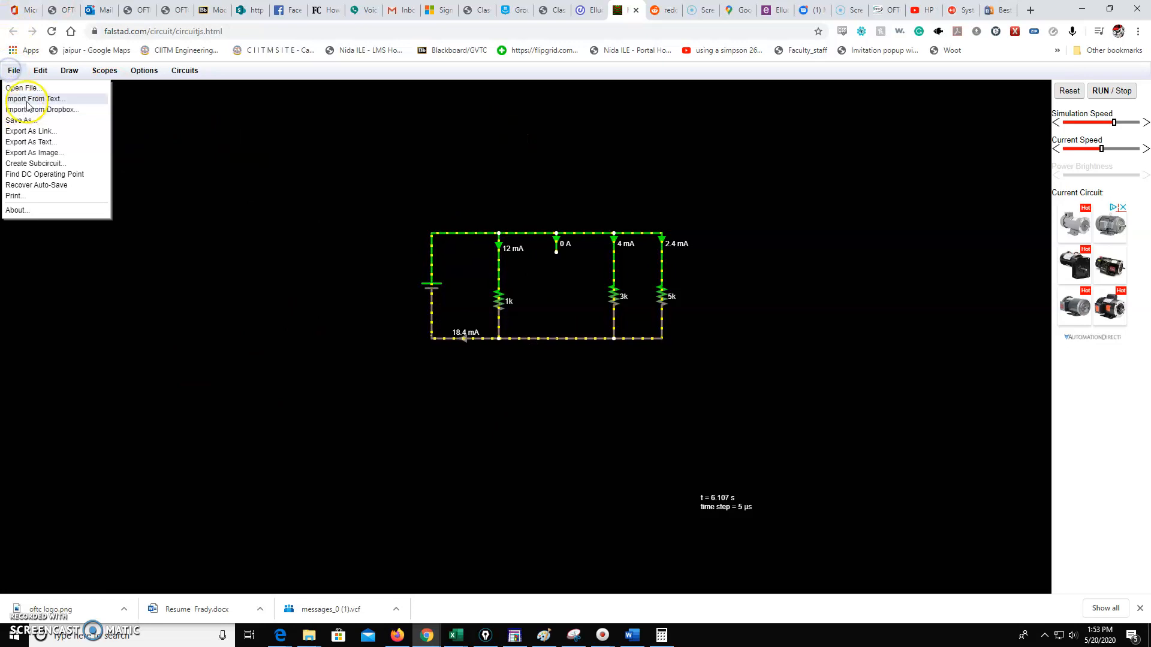